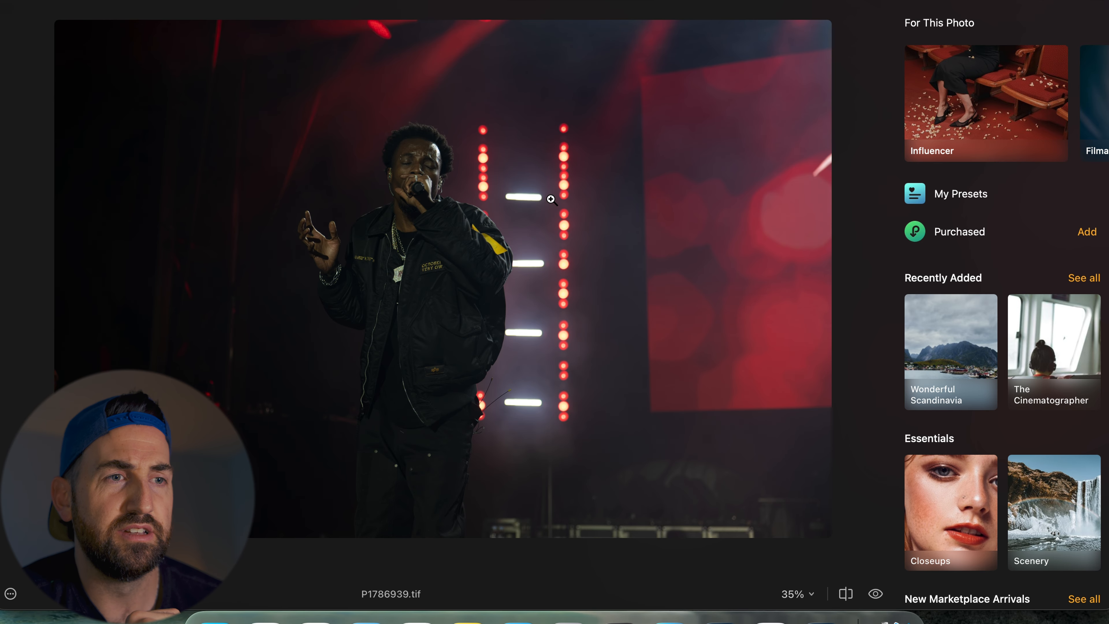
- Open the Enhance AI tool and set its Accent slider to 35
click(408, 153)
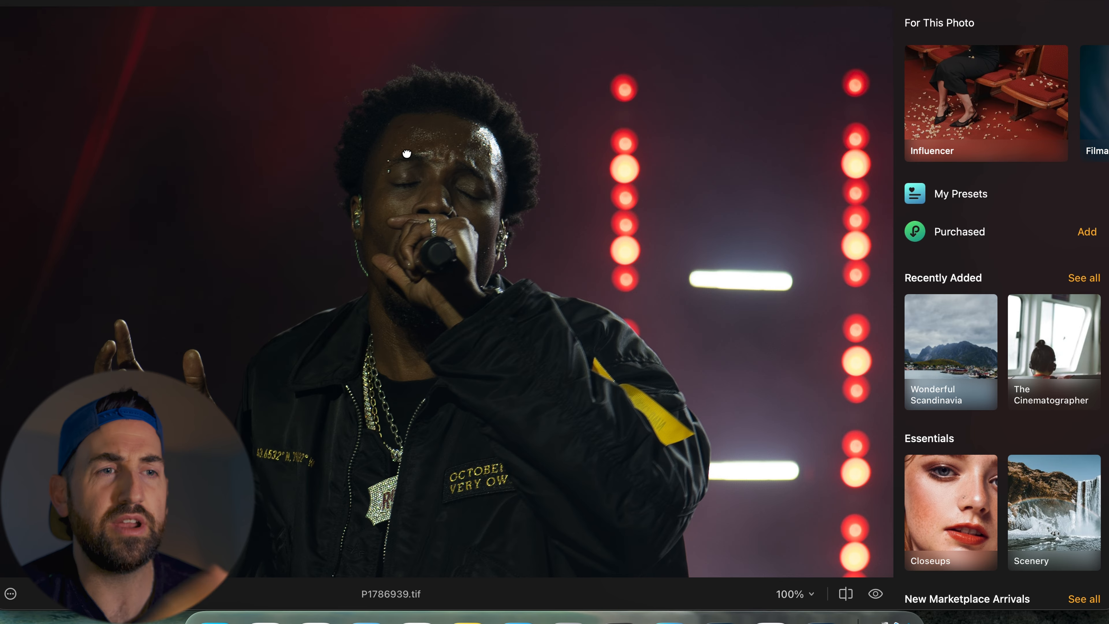
click(406, 151)
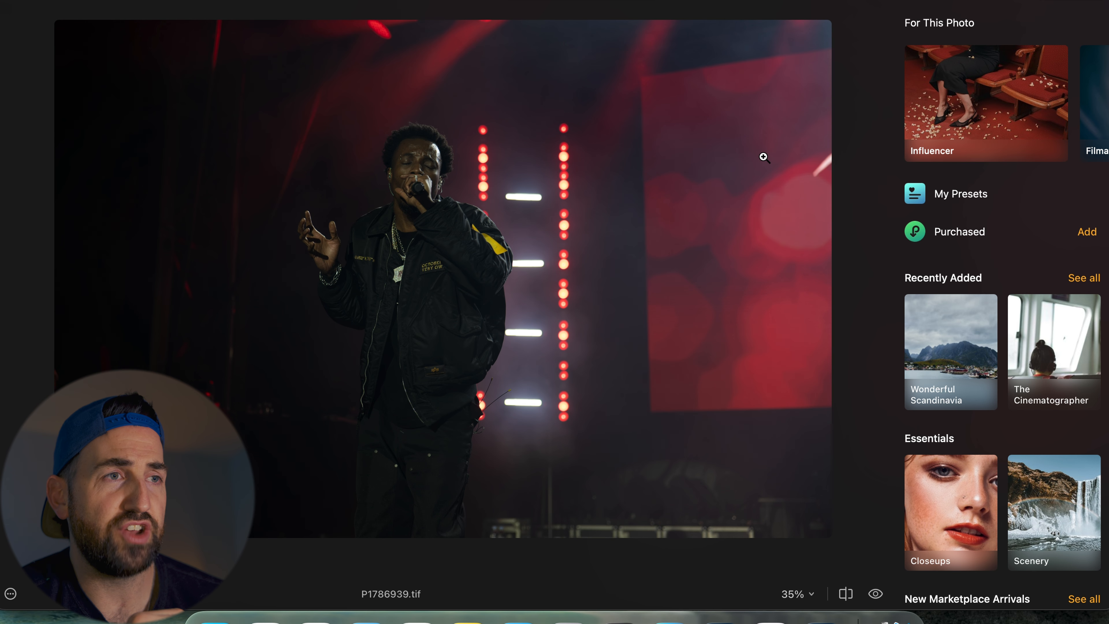
click(603, 0)
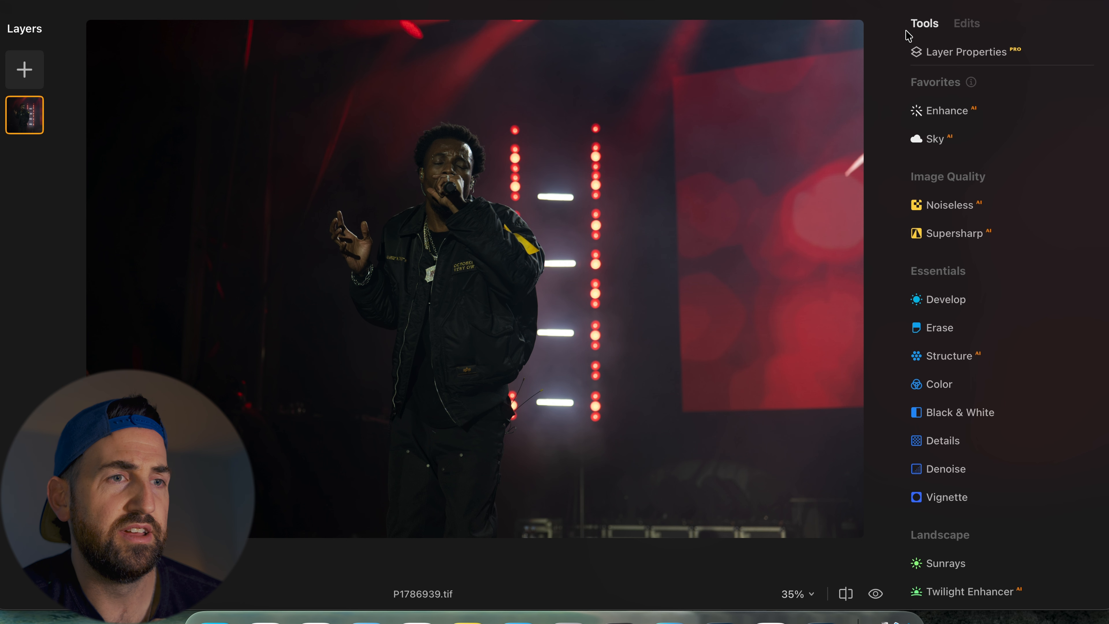
click(943, 112)
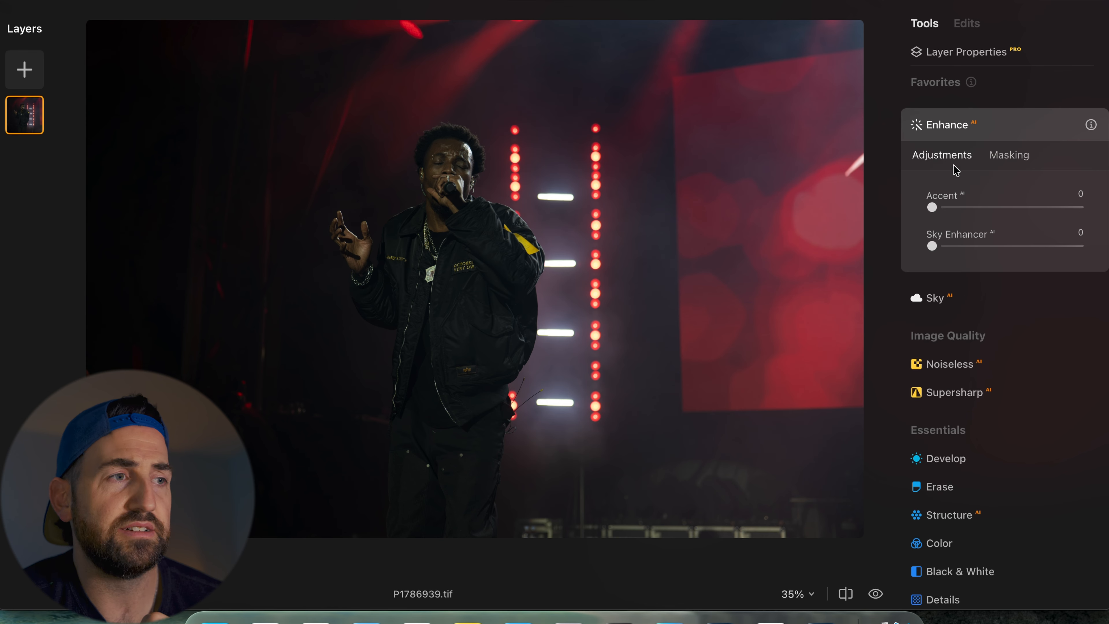
drag(949, 213, 980, 225)
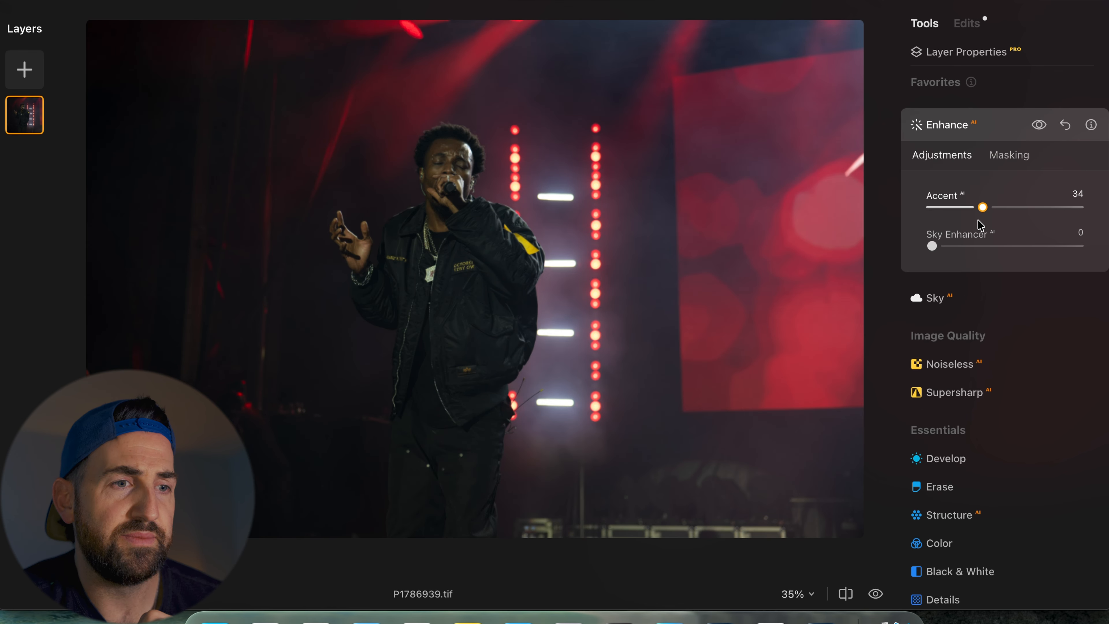
drag(977, 221, 979, 220)
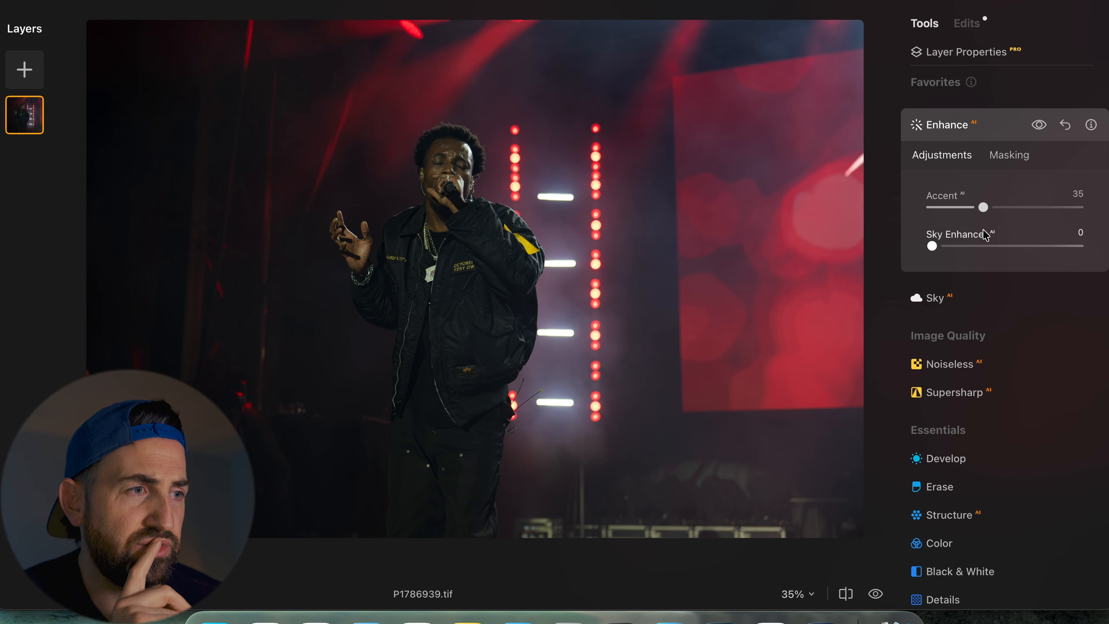
- Zoom in to 100% and pan around the singer to inspect the enhanced detail
scroll(983, 230, down, 5)
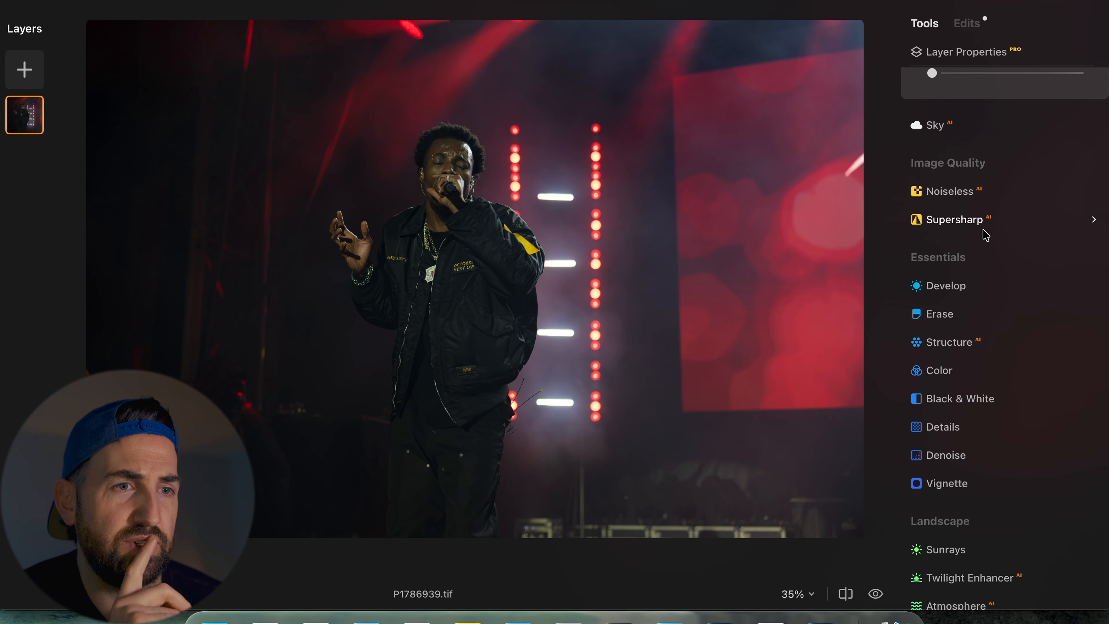
click(417, 158)
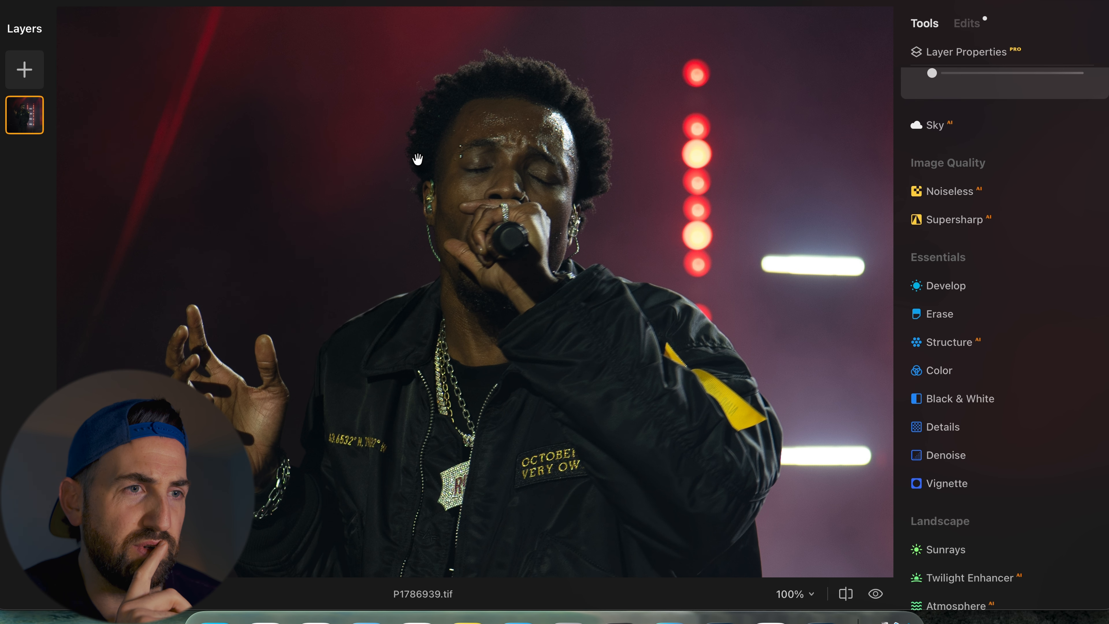
scroll(499, 221, right, 5)
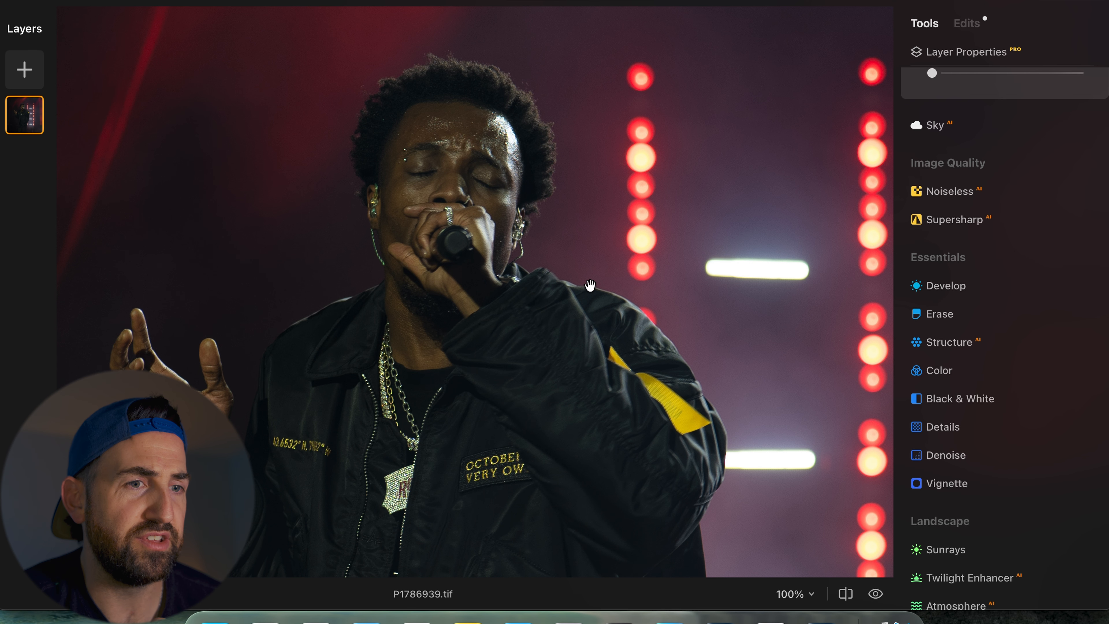
drag(590, 286, 516, 235)
click(514, 234)
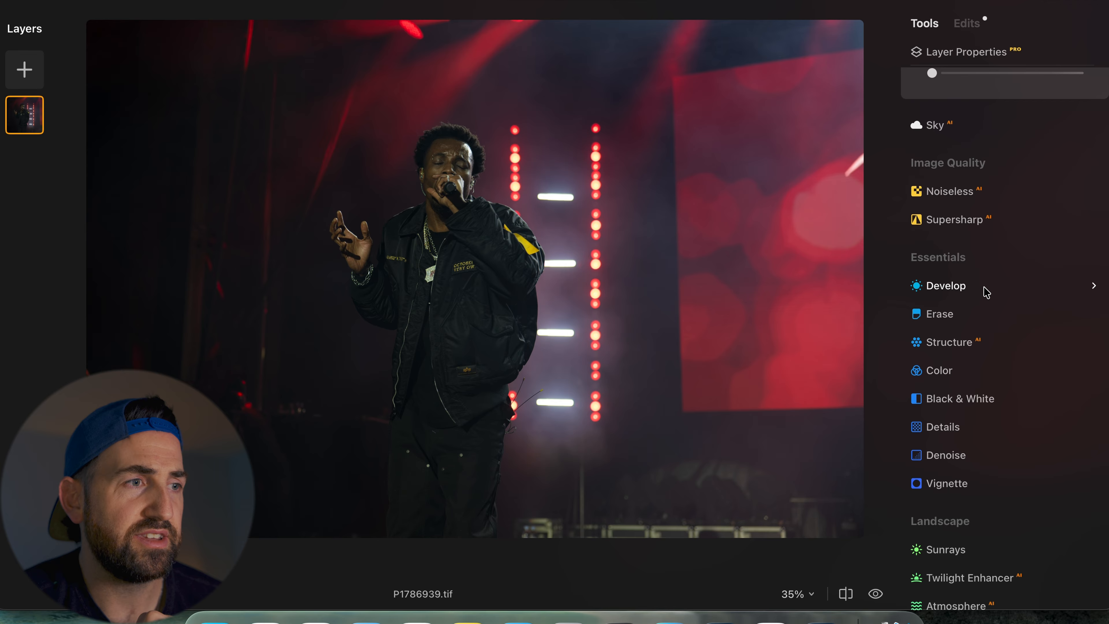
scroll(986, 292, down, 10)
scroll(985, 292, up, 15)
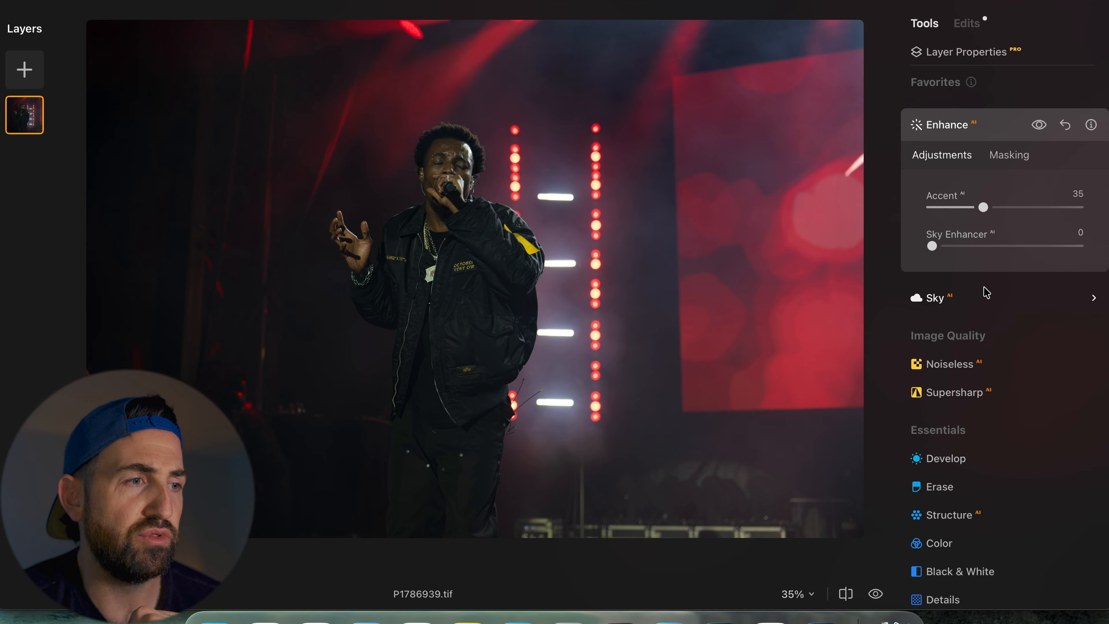
scroll(986, 292, down, 4)
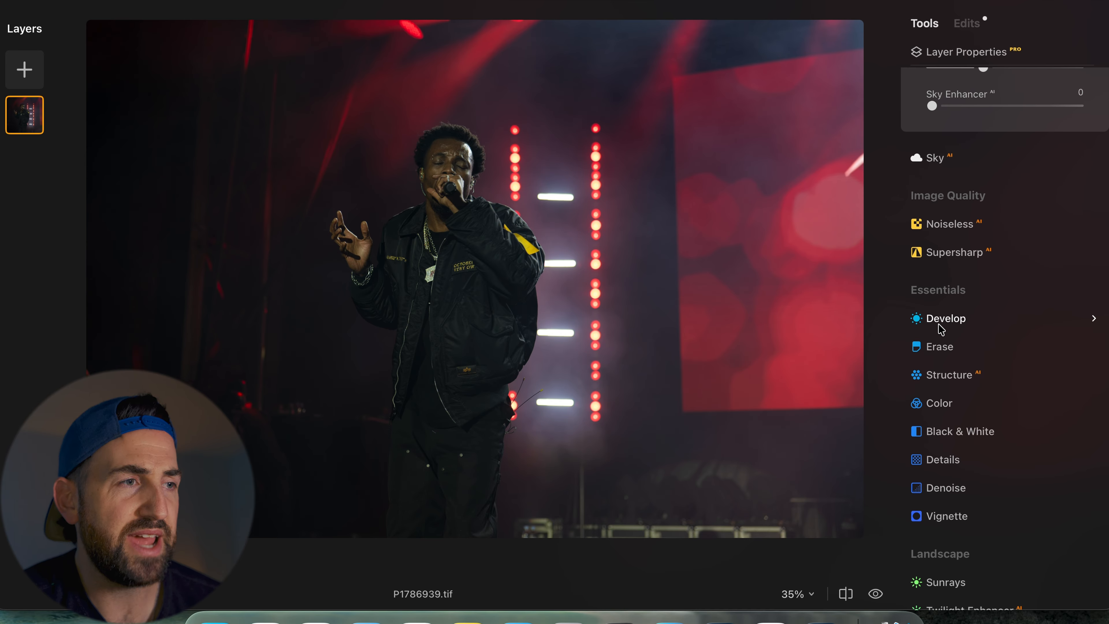
- In Develop, set Smart Contrast to 15, then expand Blacks & Whites and set Whites to 10 and Blacks to -3
click(938, 324)
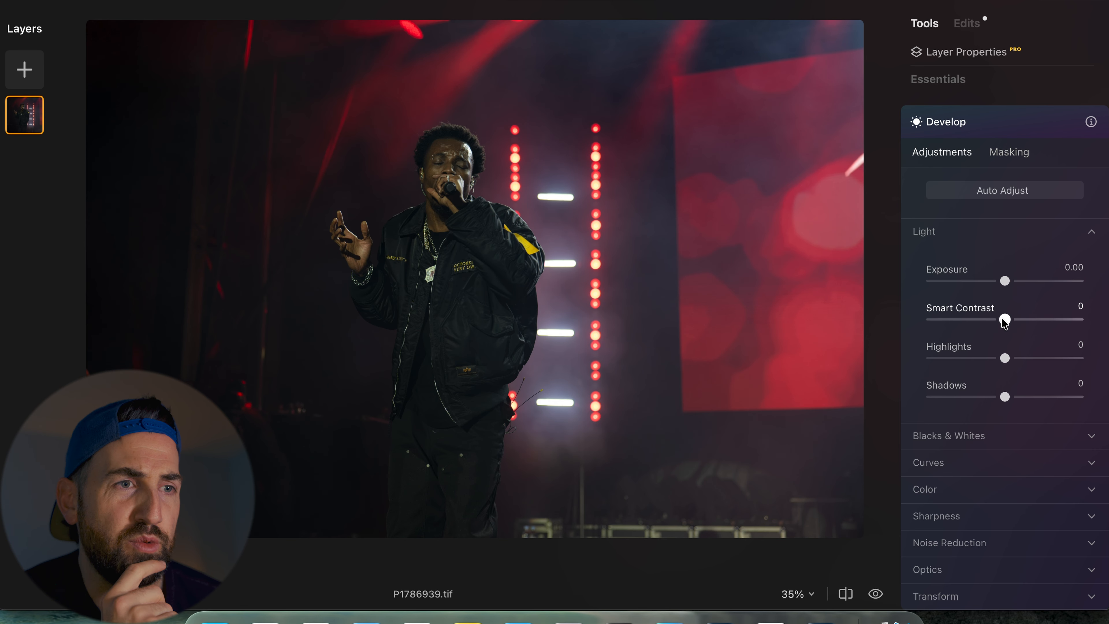
drag(1004, 320, 1015, 327)
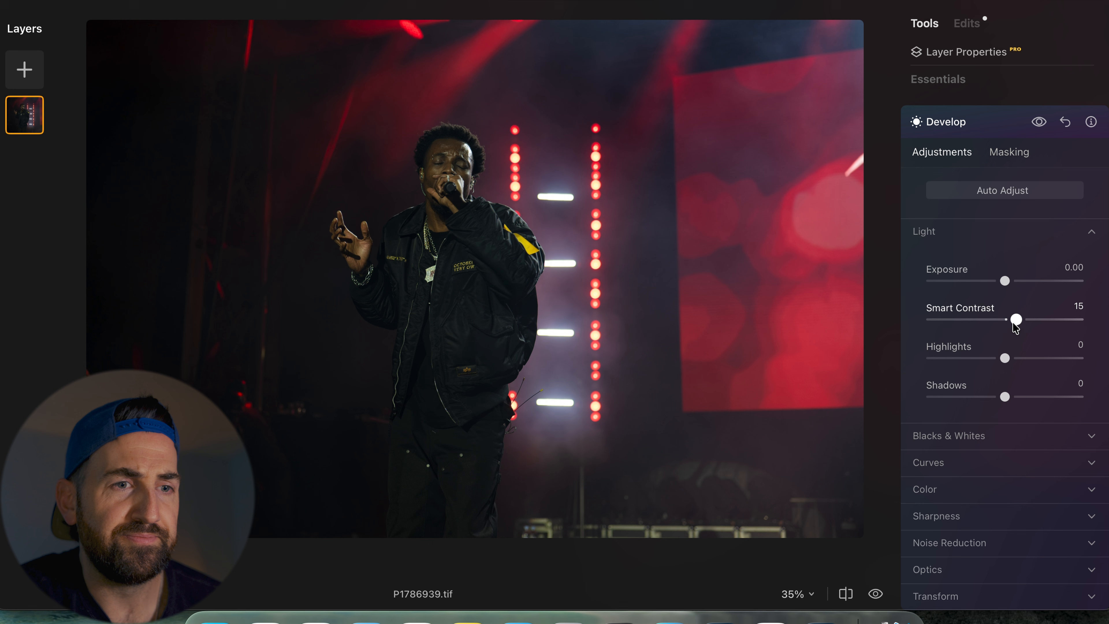
scroll(1012, 322, down, 3)
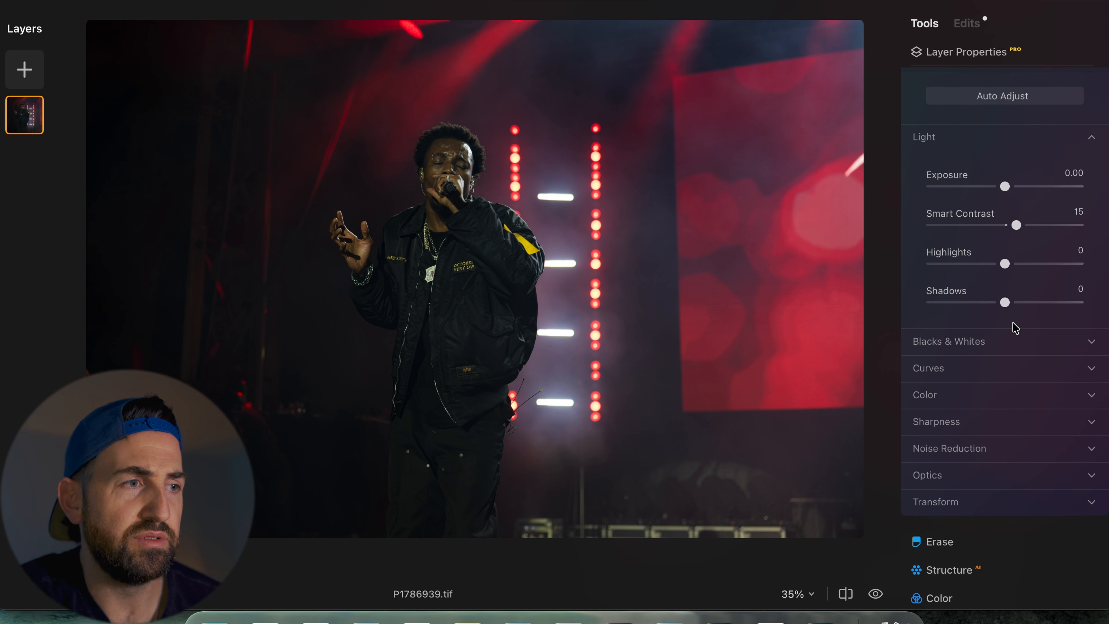
click(1023, 343)
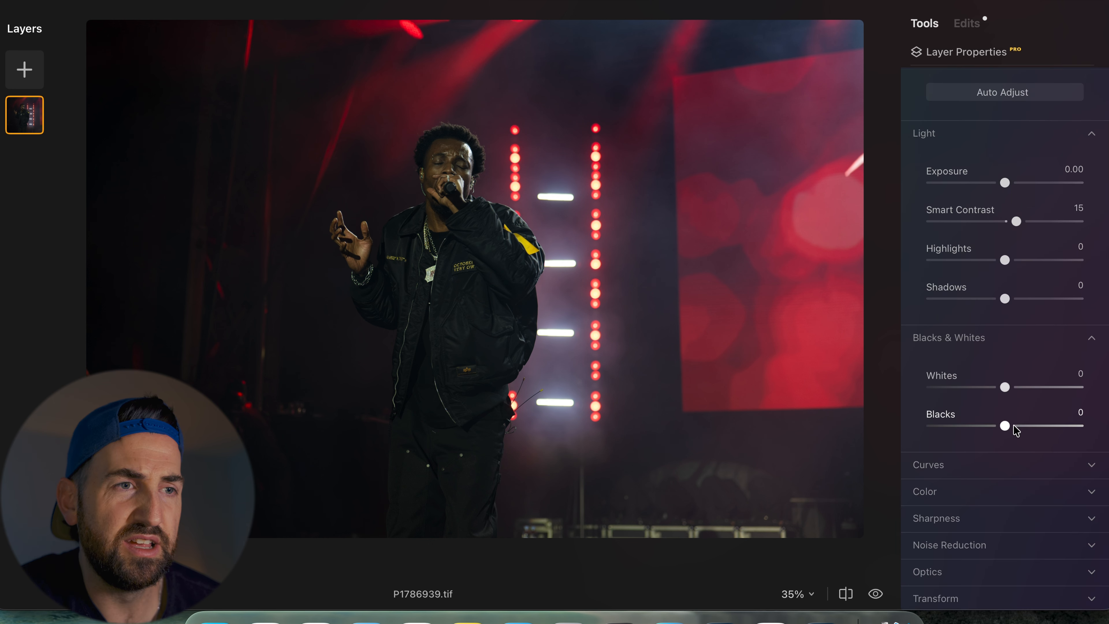
drag(1006, 391, 1013, 392)
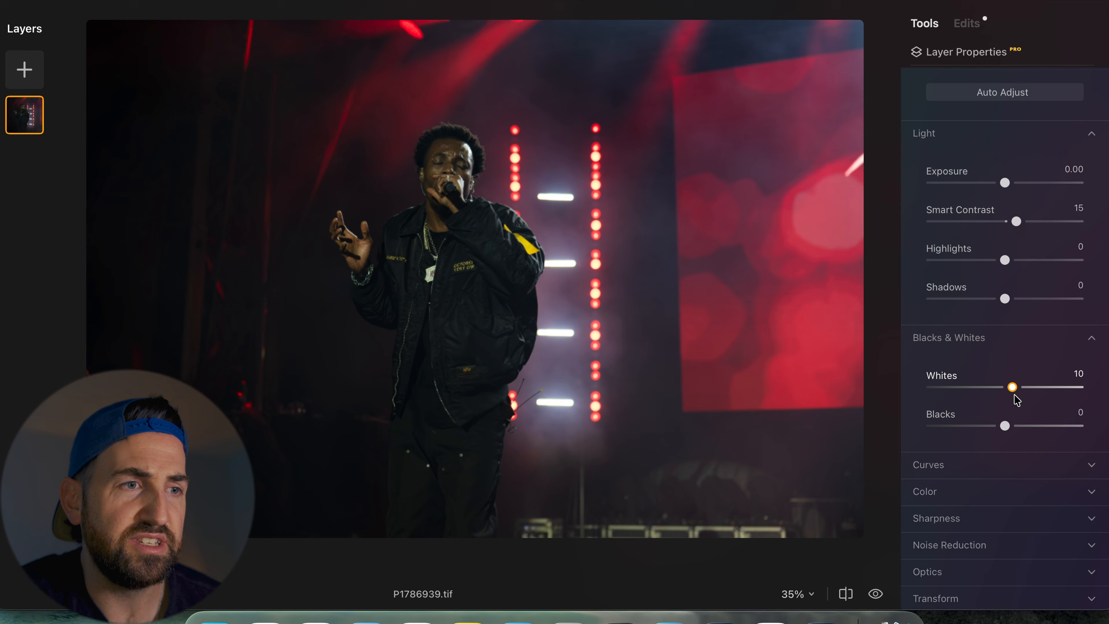
drag(1013, 395, 1003, 428)
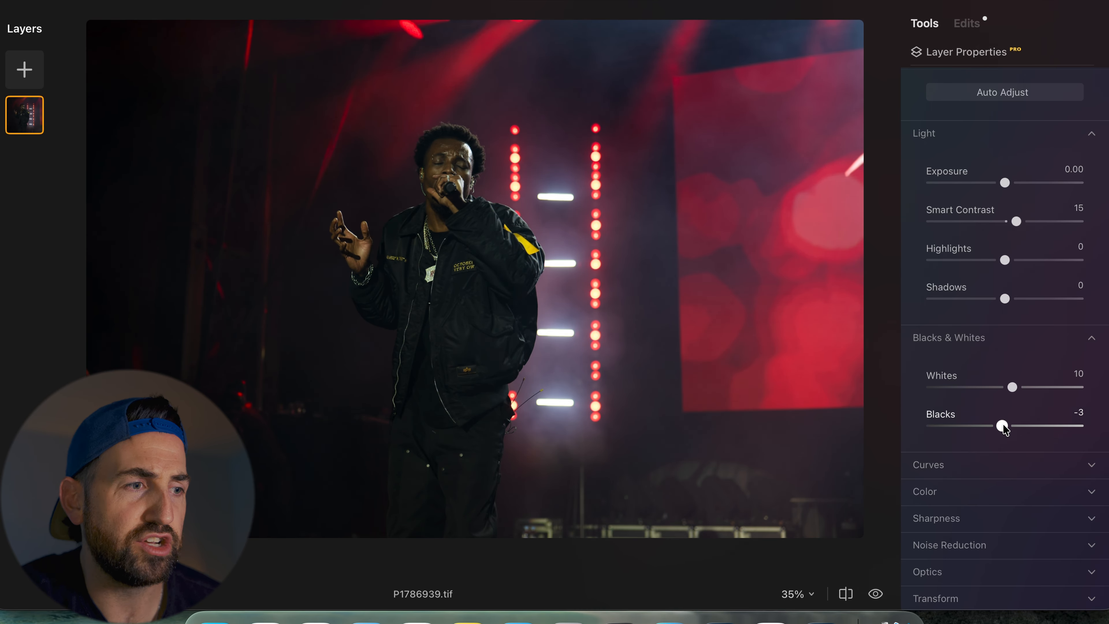
- Expand Curves and add two points to the luminance curve to form a gentle S-curve
scroll(1003, 426, down, 5)
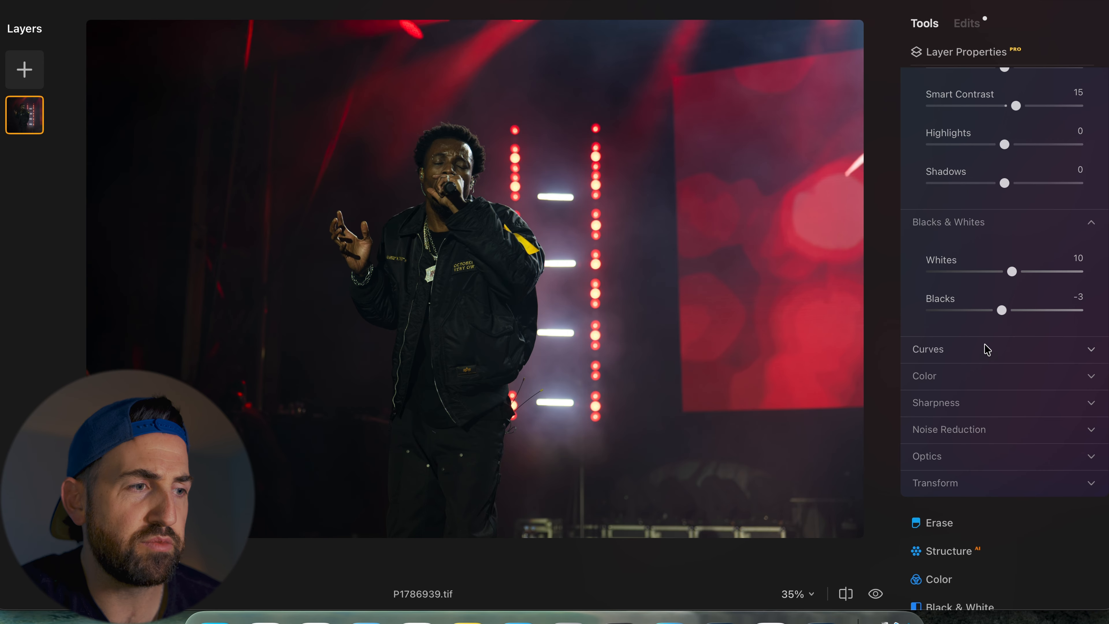
click(986, 348)
scroll(985, 348, down, 2)
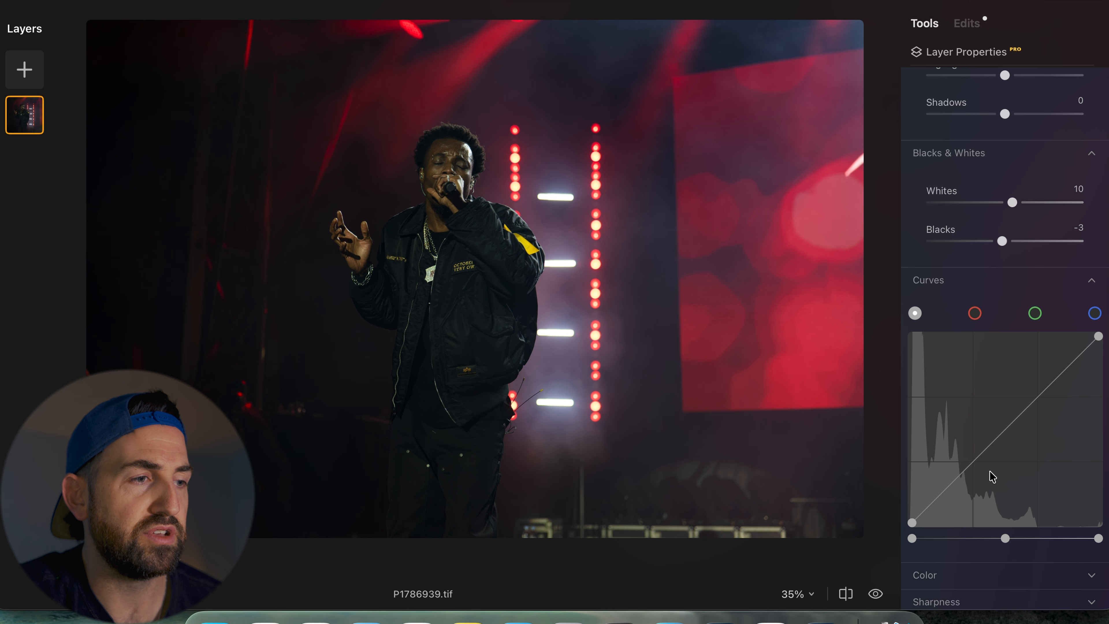
click(975, 462)
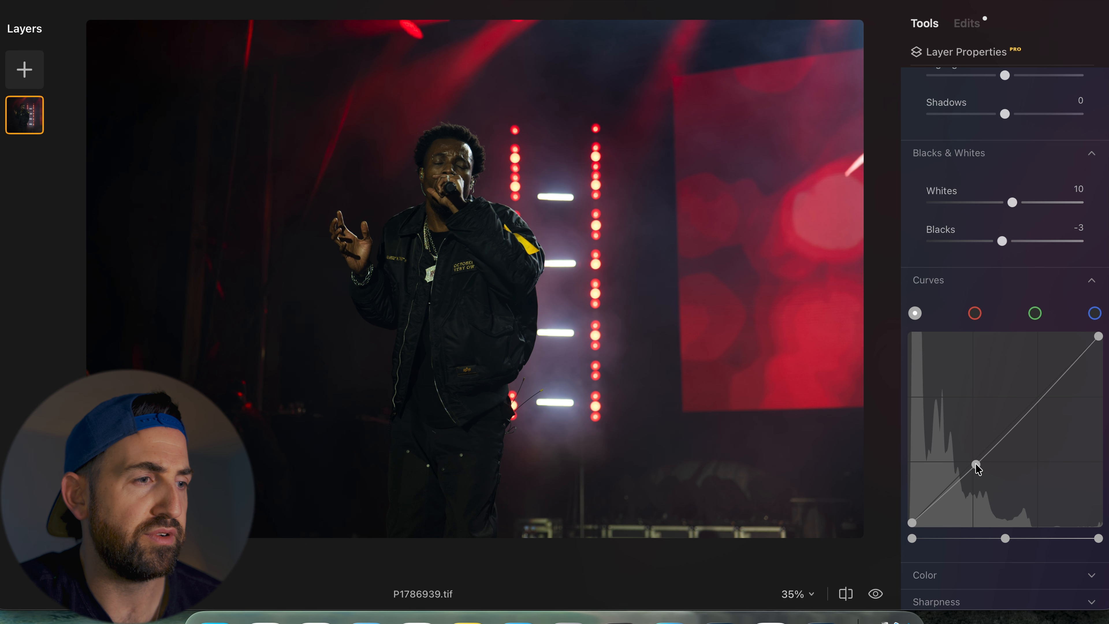
click(1039, 395)
drag(1038, 393, 1038, 391)
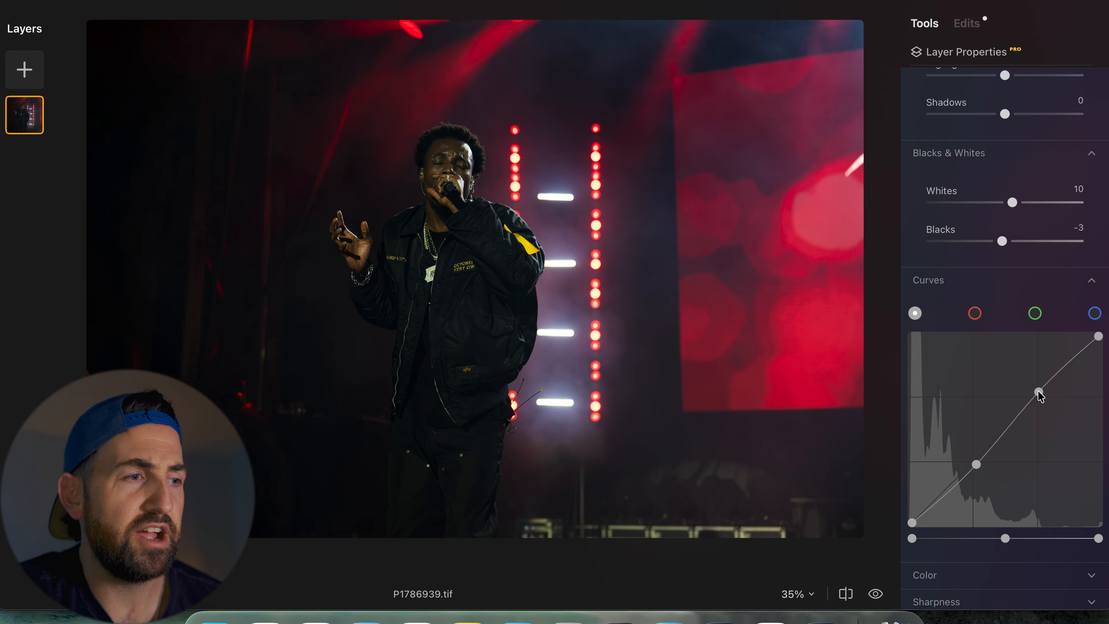
- Expand the Color section and set Saturation to -4 and Vibrance to 18
scroll(1040, 395, down, 5)
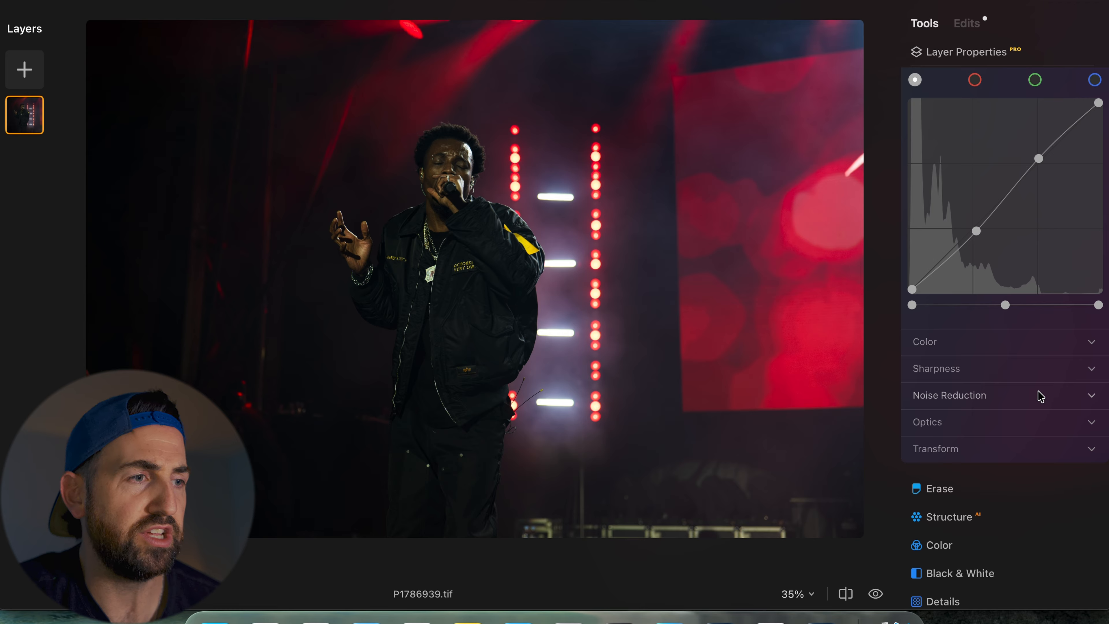
click(1005, 346)
scroll(1005, 348, down, 2)
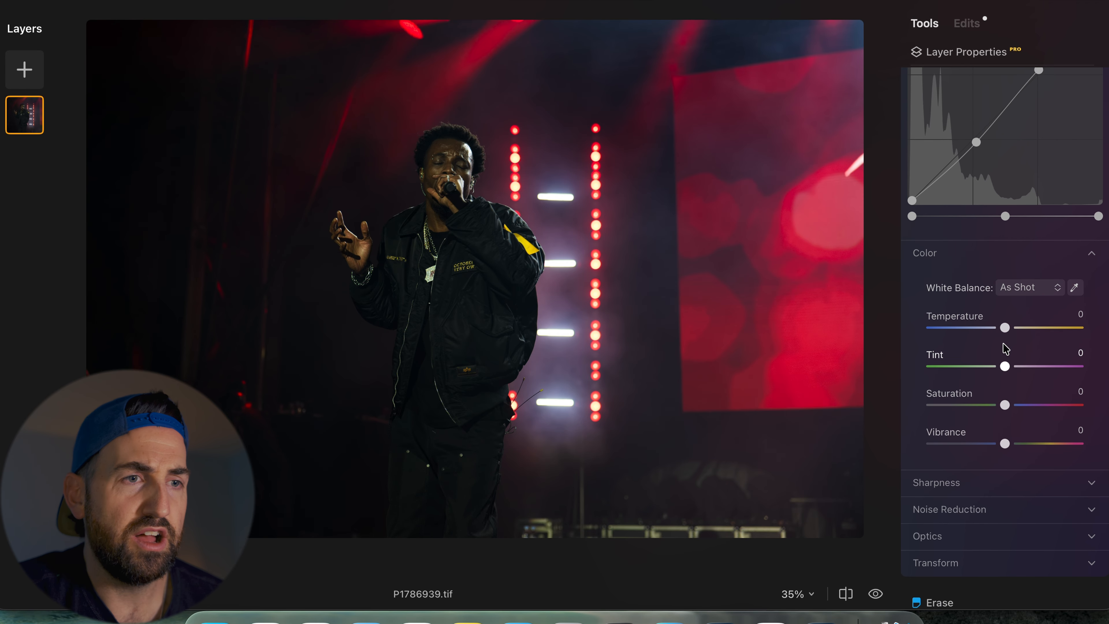
mouse_move(1004, 326)
mouse_down()
mouse_move(993, 328)
mouse_move(1006, 332)
mouse_up()
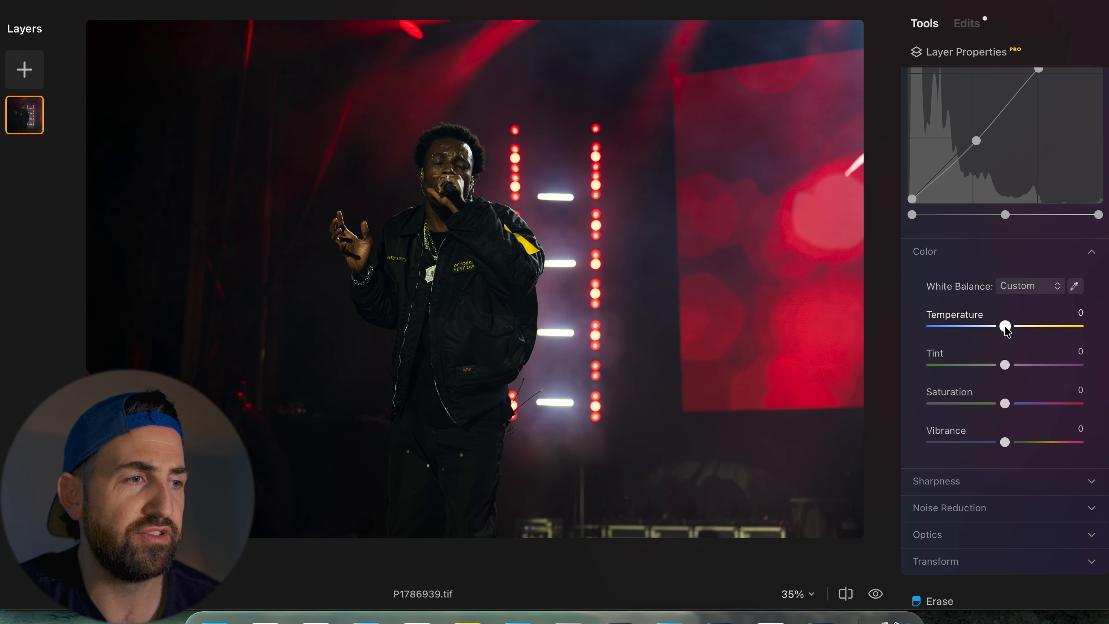
scroll(1005, 331, down, 3)
drag(1004, 297, 1003, 302)
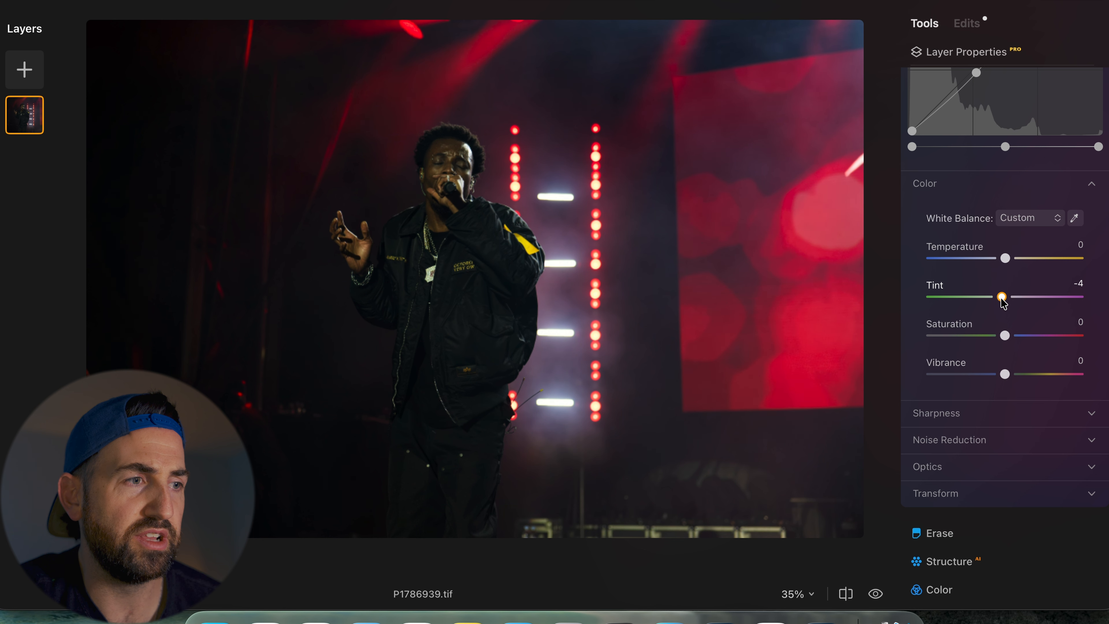
drag(1004, 374, 1017, 374)
drag(1005, 335, 1002, 336)
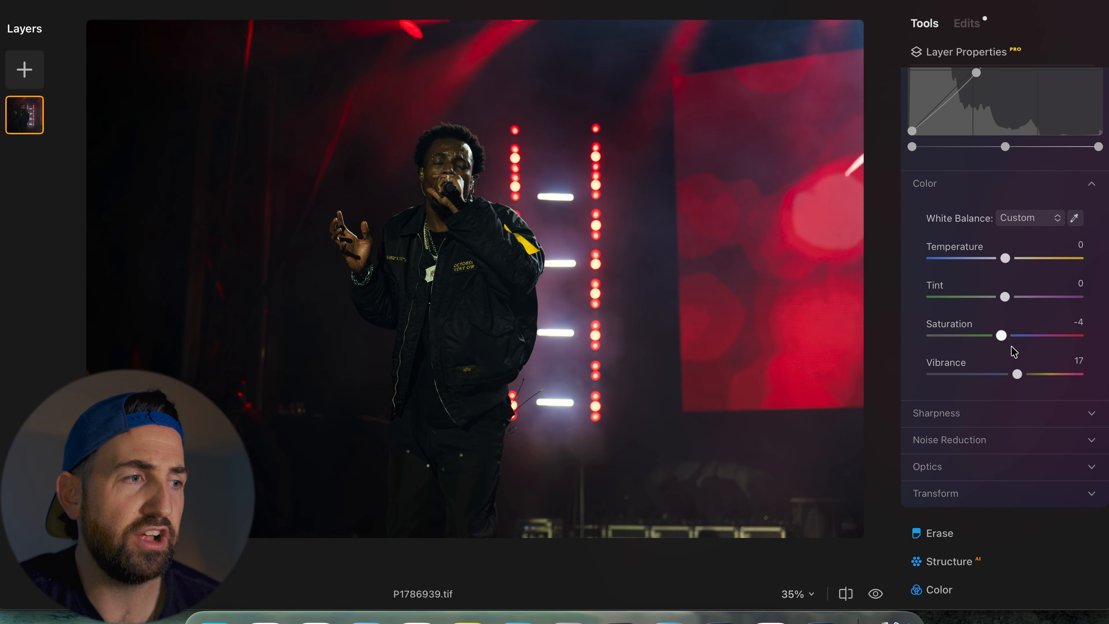
click(1018, 375)
drag(1018, 374, 1018, 374)
- Zoom in to 100% to check the jacket detail, then expand the Sharpness section
click(507, 273)
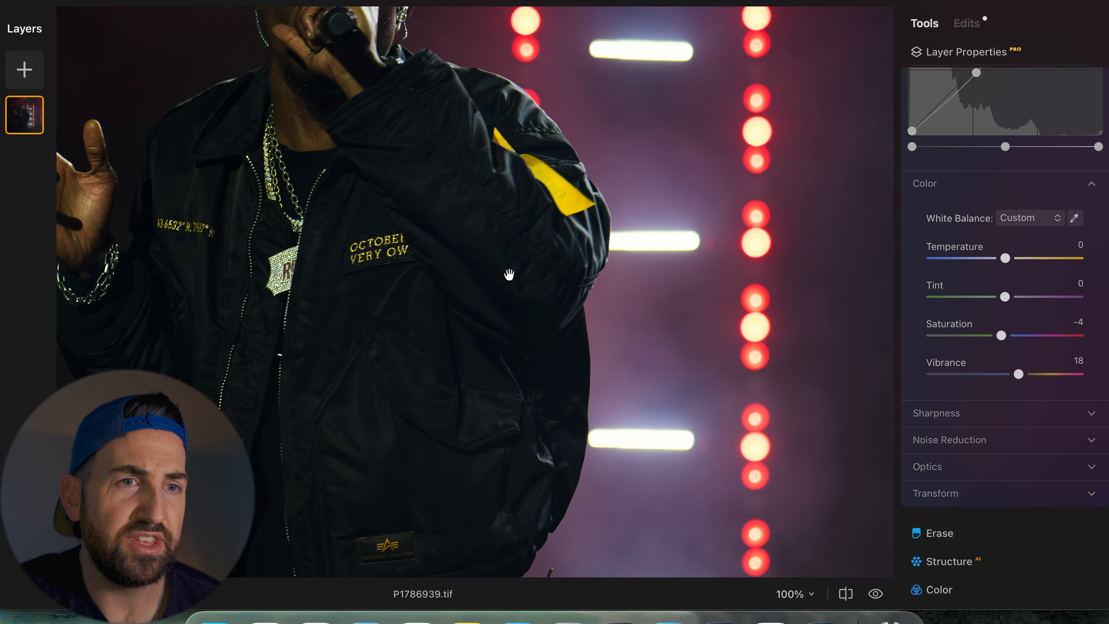
click(509, 274)
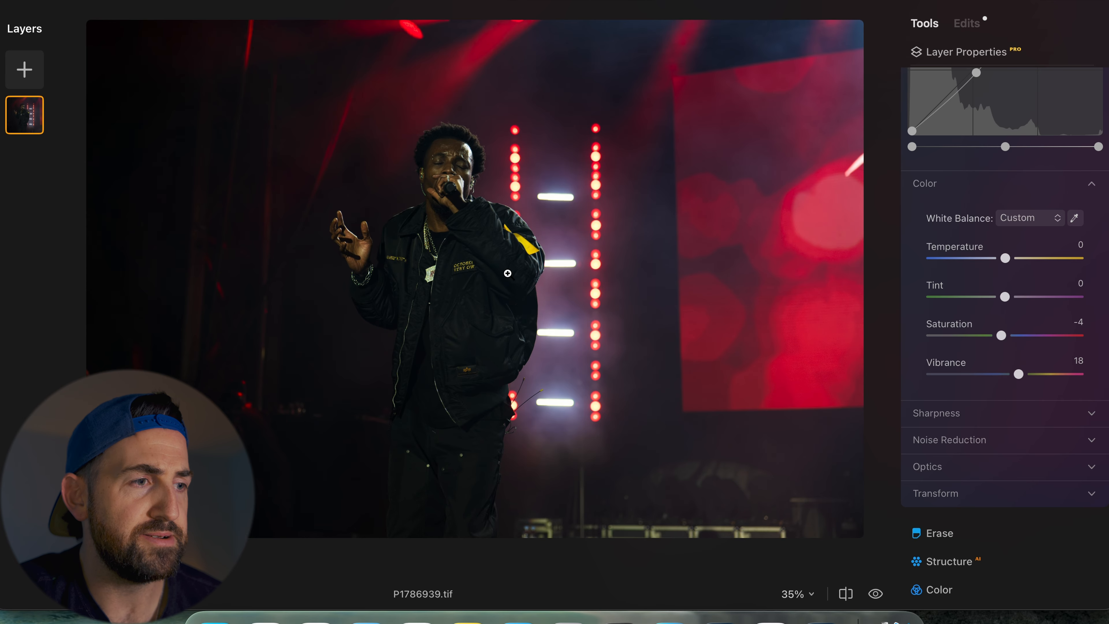
scroll(1034, 389, down, 3)
click(991, 299)
scroll(982, 307, up, 2)
scroll(990, 441, down, 3)
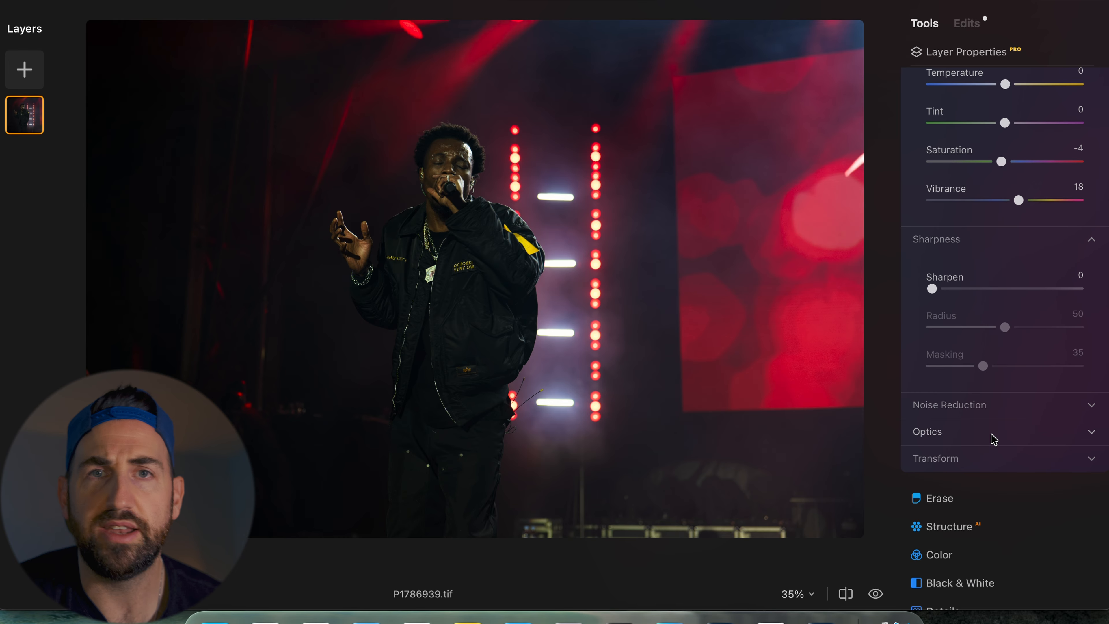
- Expand the Noise Reduction and Optics sections to review their settings
click(991, 419)
scroll(991, 418, down, 3)
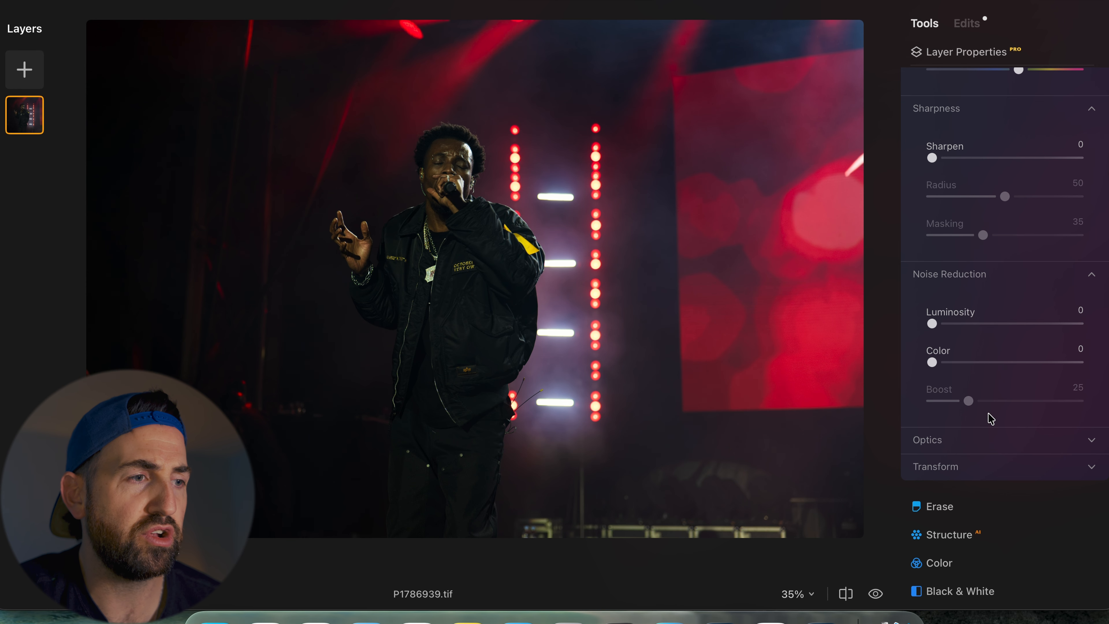
scroll(991, 418, down, 3)
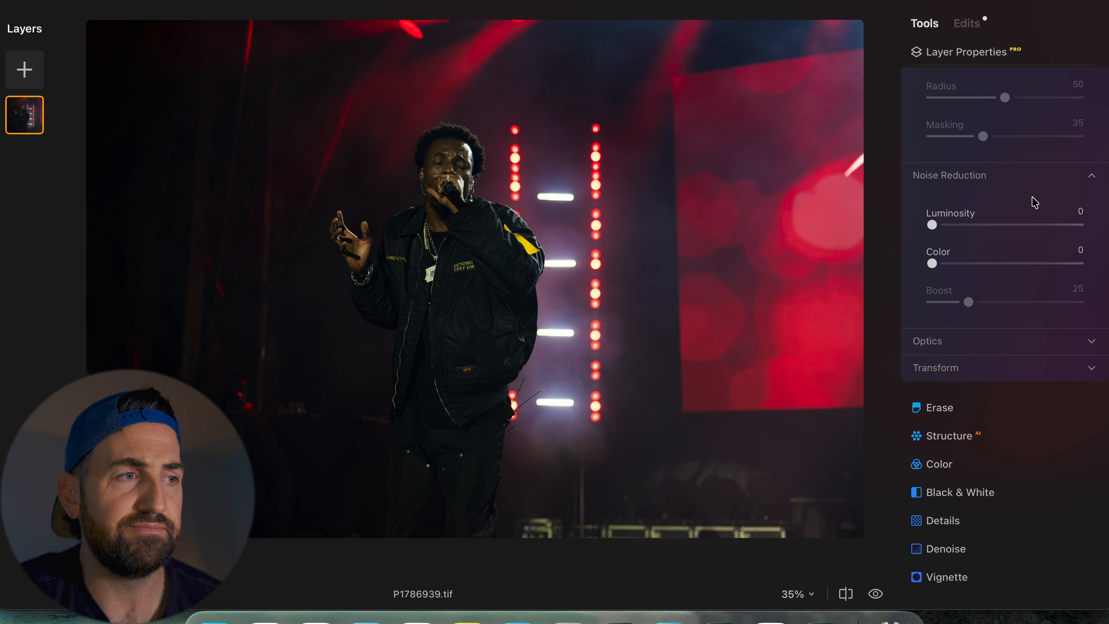
scroll(1035, 202, up, 2)
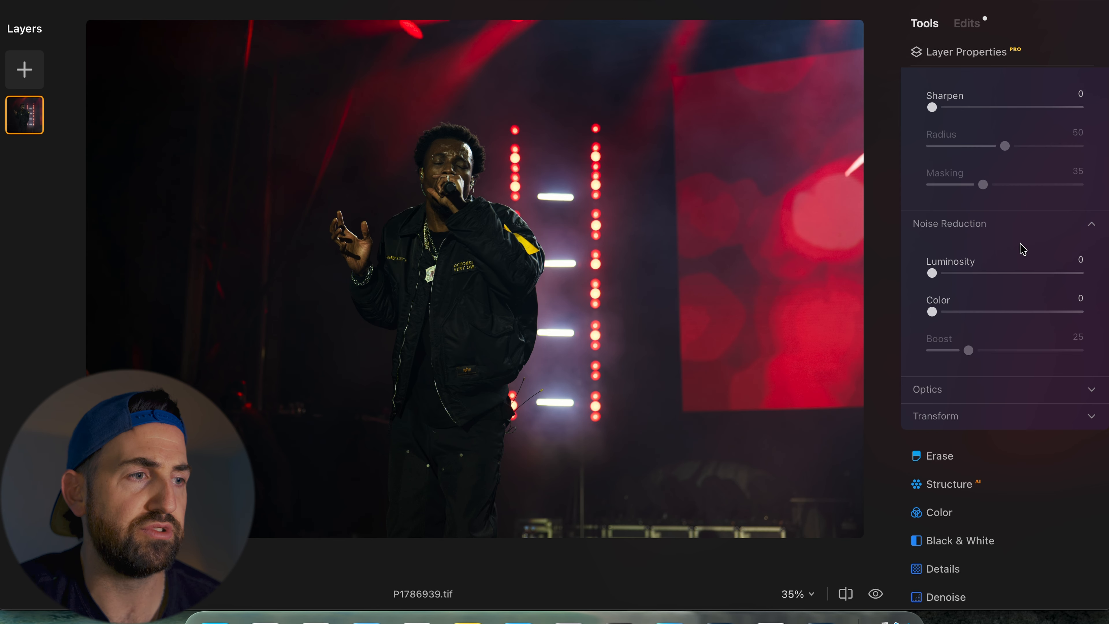
scroll(1022, 247, down, 3)
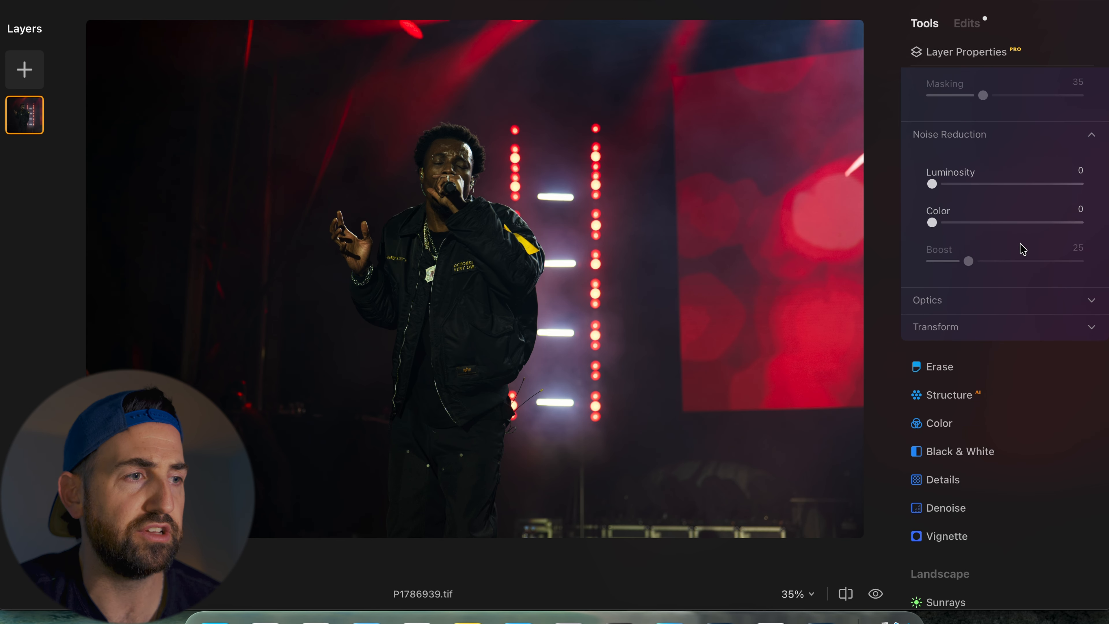
click(1002, 300)
scroll(1002, 303, up, 3)
scroll(1002, 304, down, 5)
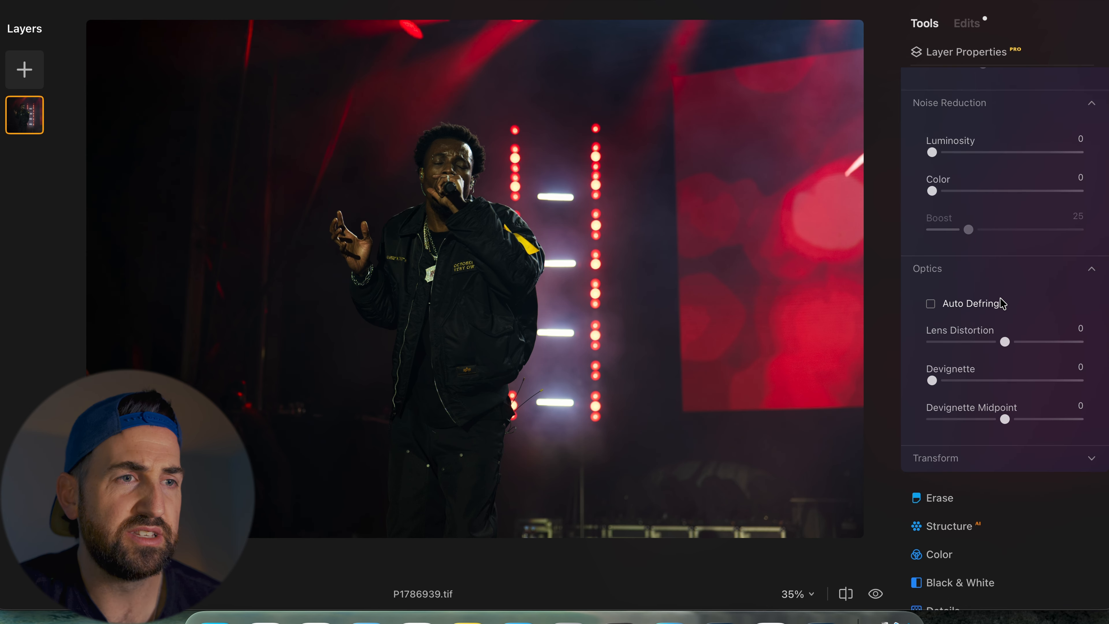
- Expand the Transform section to review its settings, then collapse it again
scroll(1002, 302, down, 4)
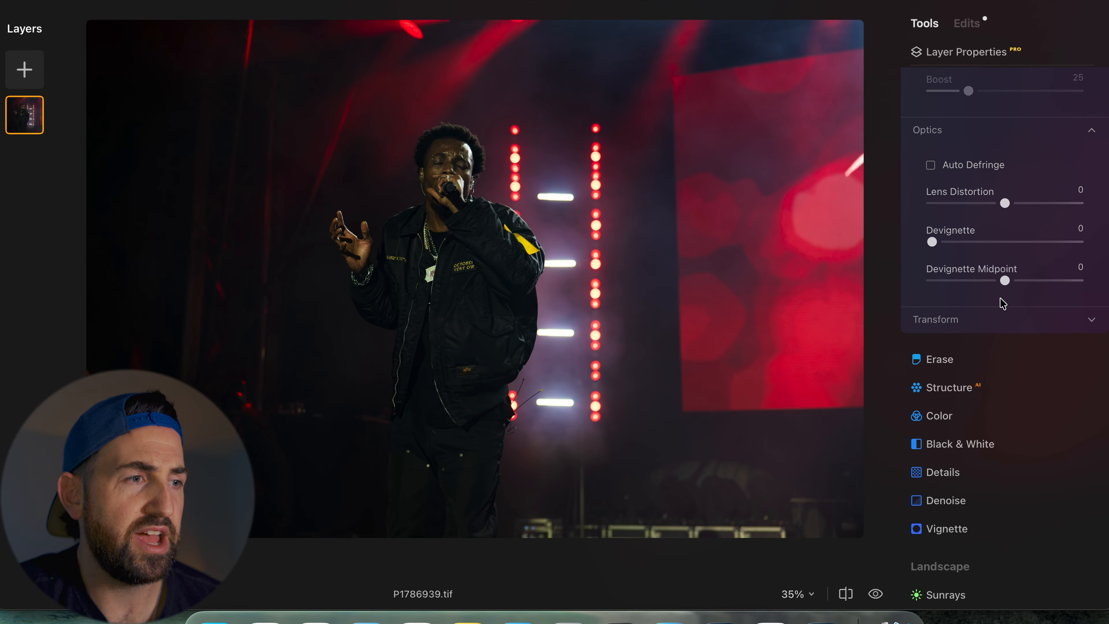
click(996, 321)
scroll(998, 323, up, 3)
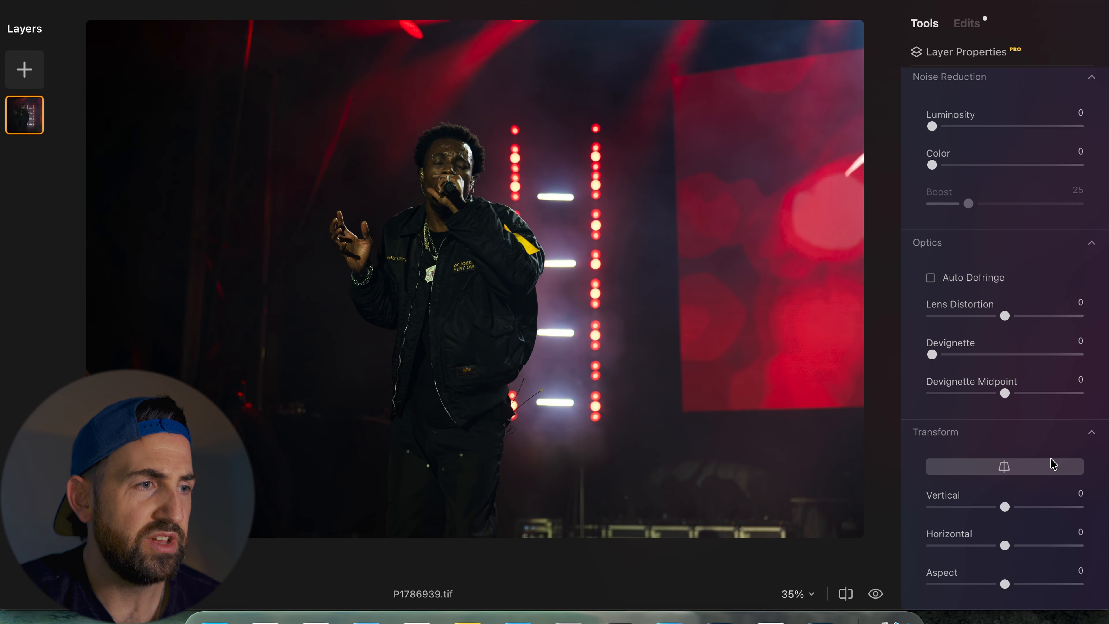
scroll(1052, 463, down, 4)
click(992, 316)
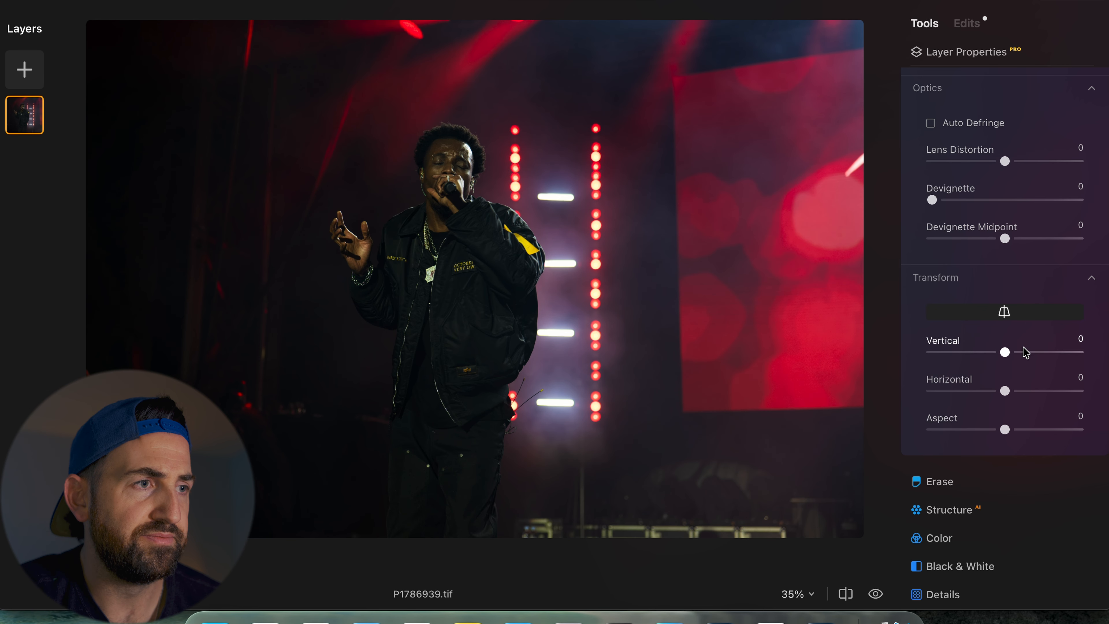
scroll(1026, 353, up, 15)
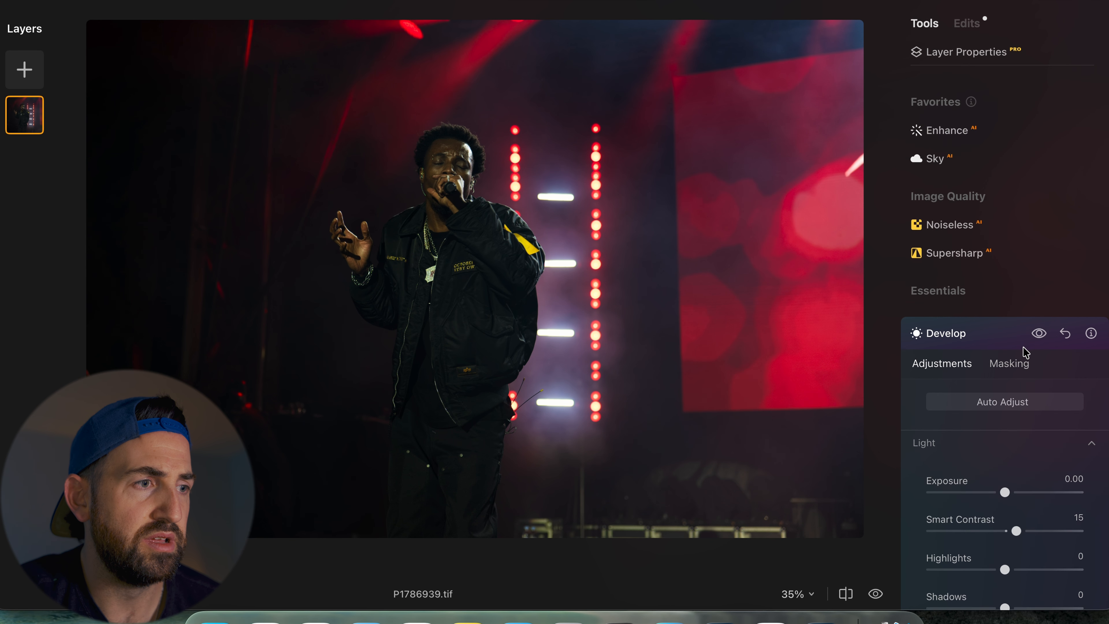
scroll(1026, 353, down, 15)
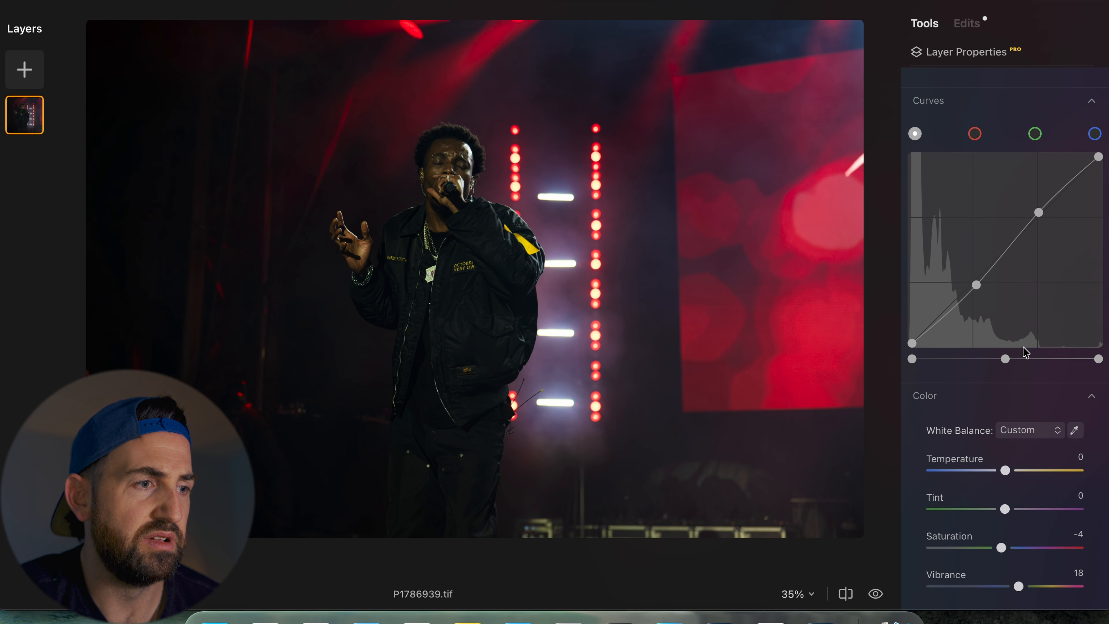
scroll(1026, 353, down, 15)
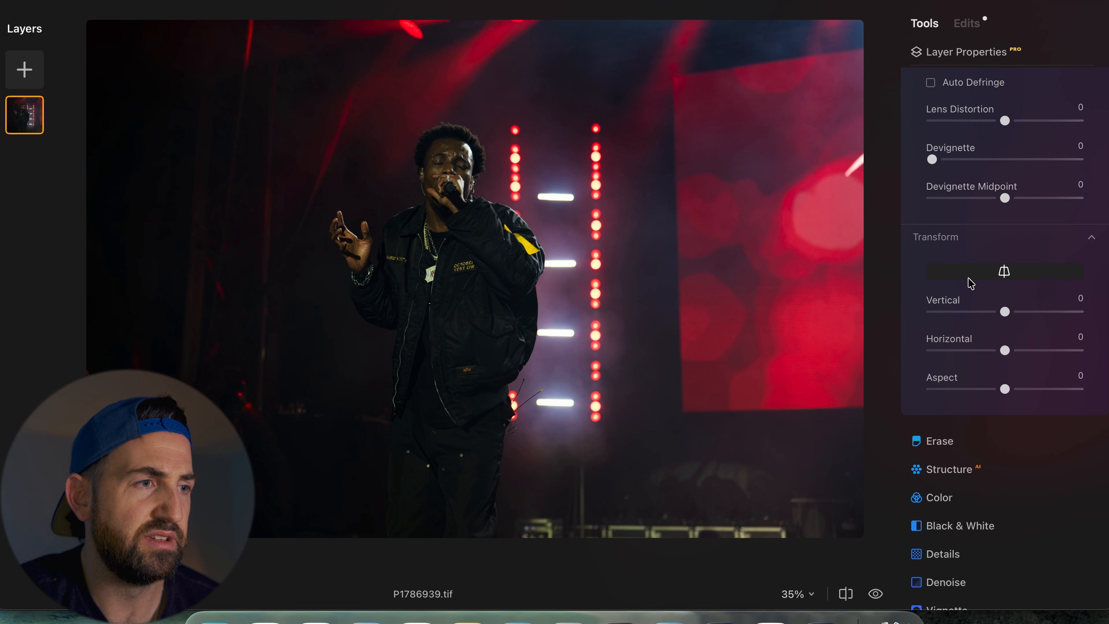
click(1017, 241)
- Open the Structure tool and set its Amount to -25
scroll(1015, 240, up, 8)
scroll(1002, 467, down, 8)
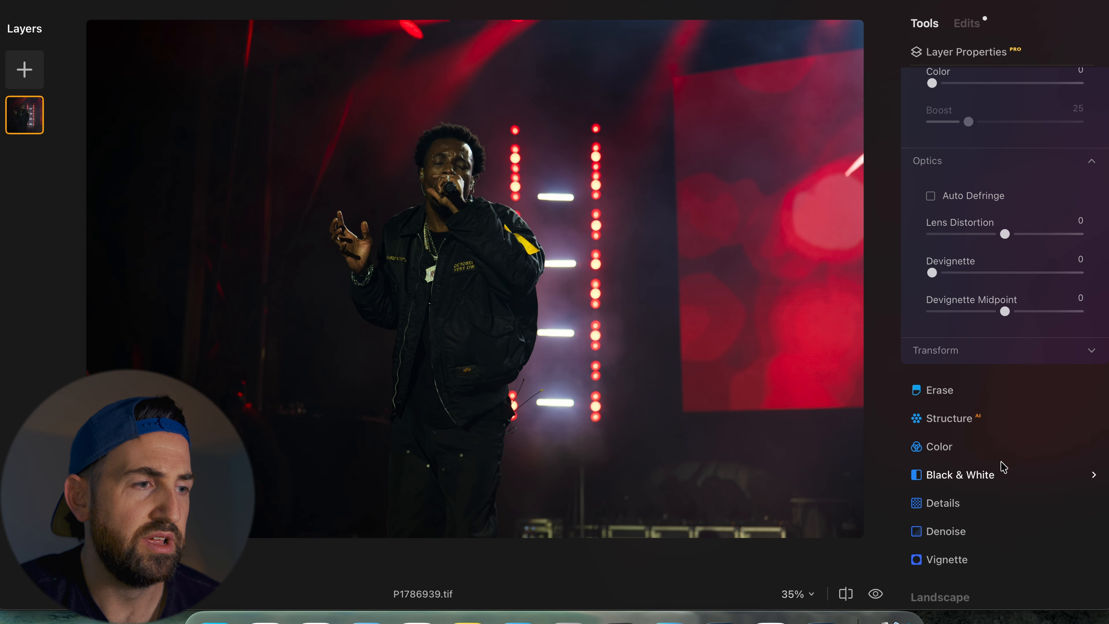
scroll(1003, 467, down, 3)
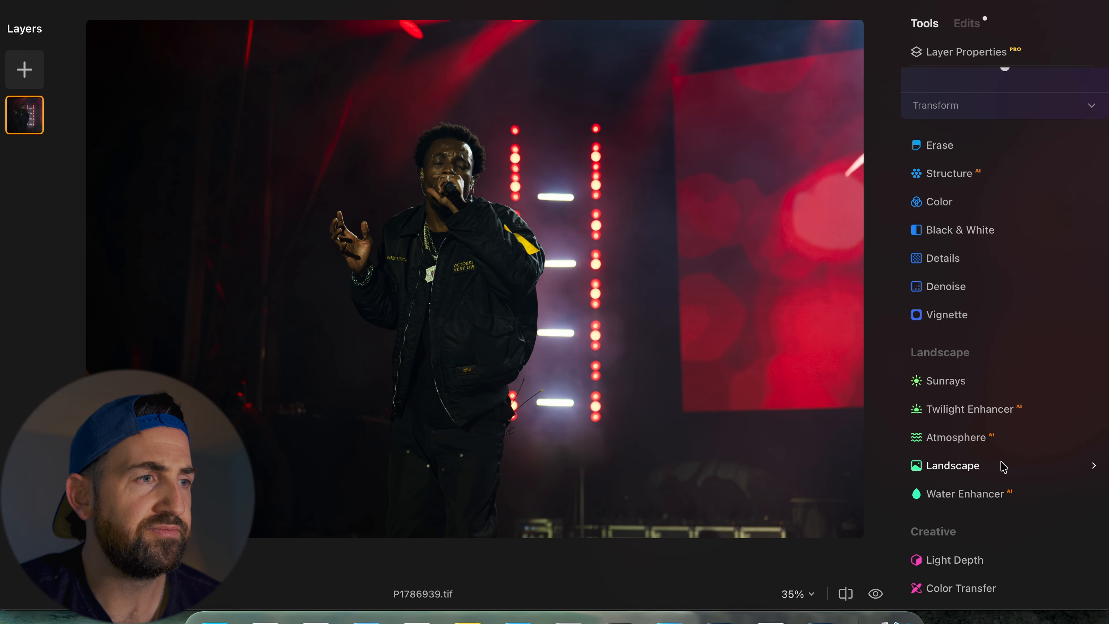
click(939, 174)
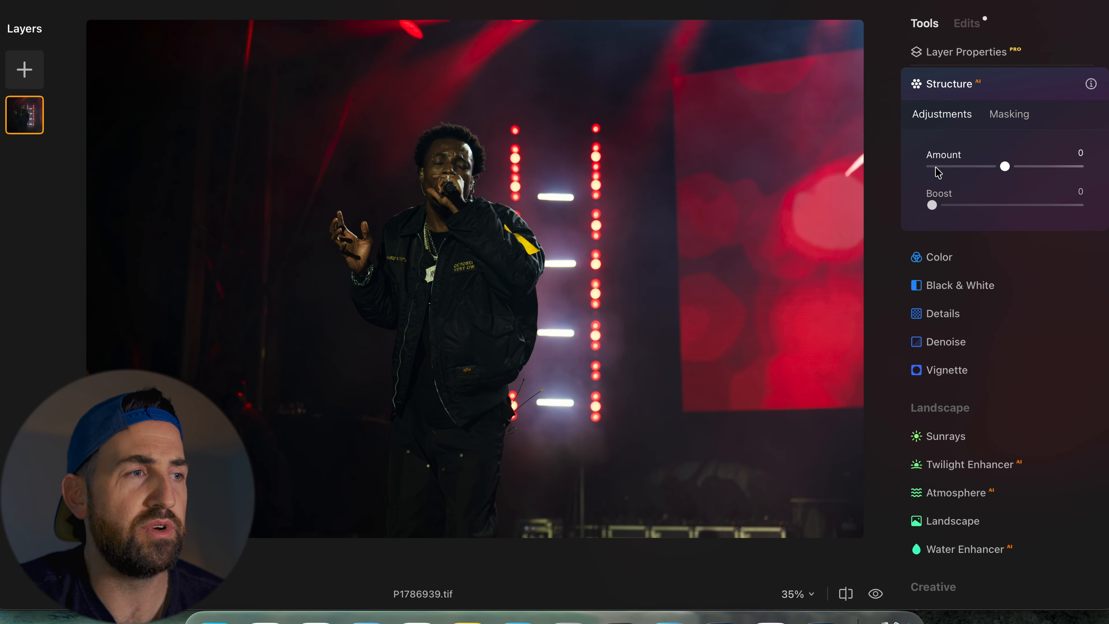
drag(1004, 167, 990, 170)
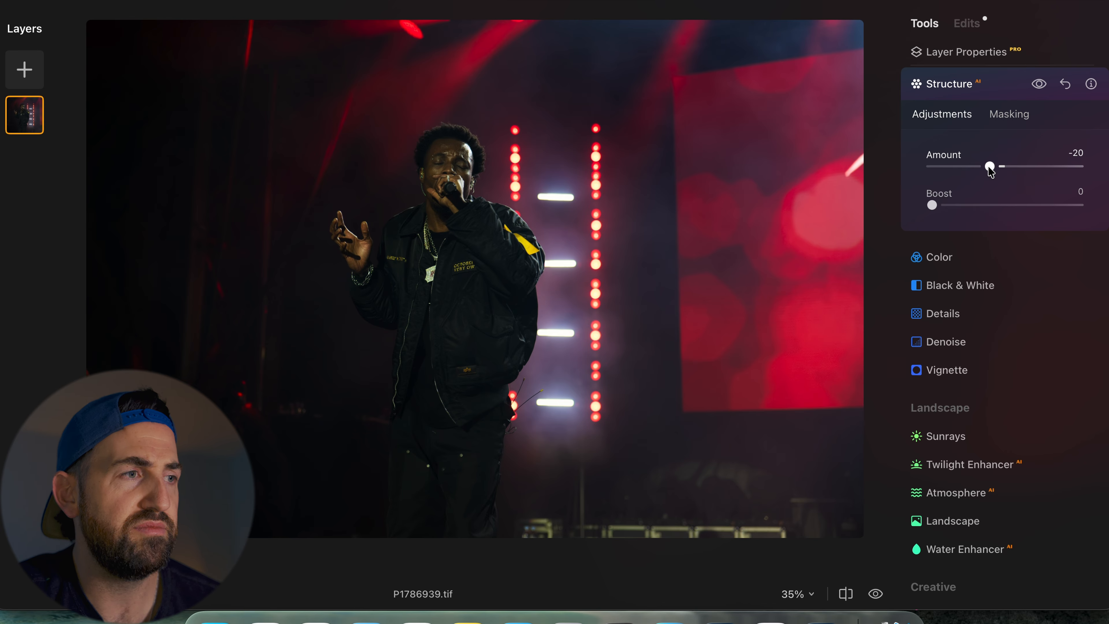
drag(990, 170, 988, 171)
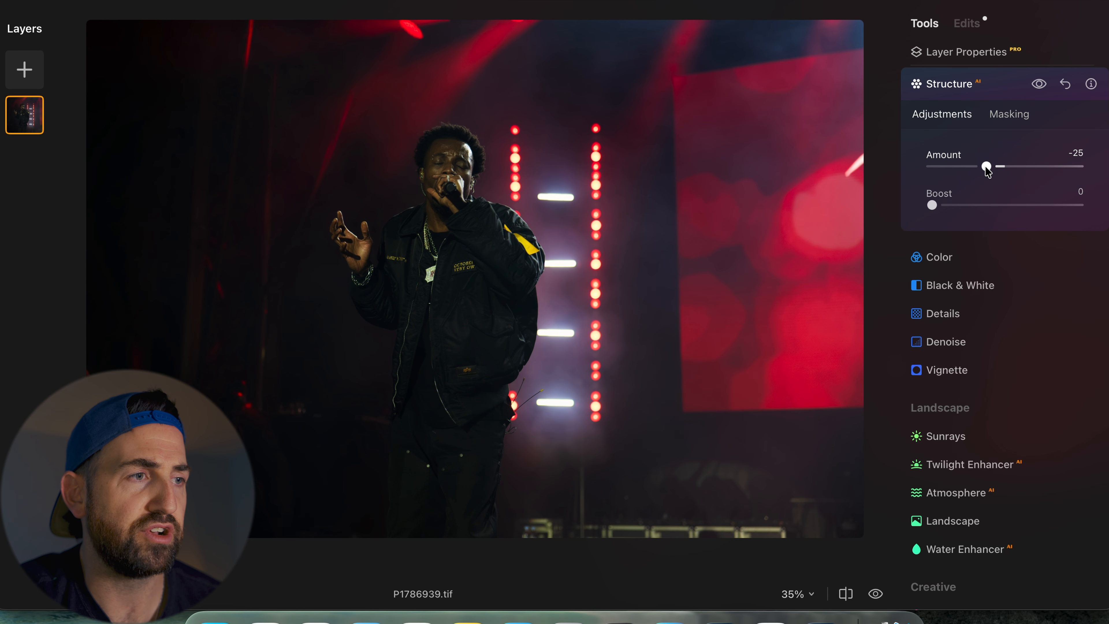
- Open the Color and Black & White tools to review their settings
scroll(988, 172, down, 3)
click(988, 171)
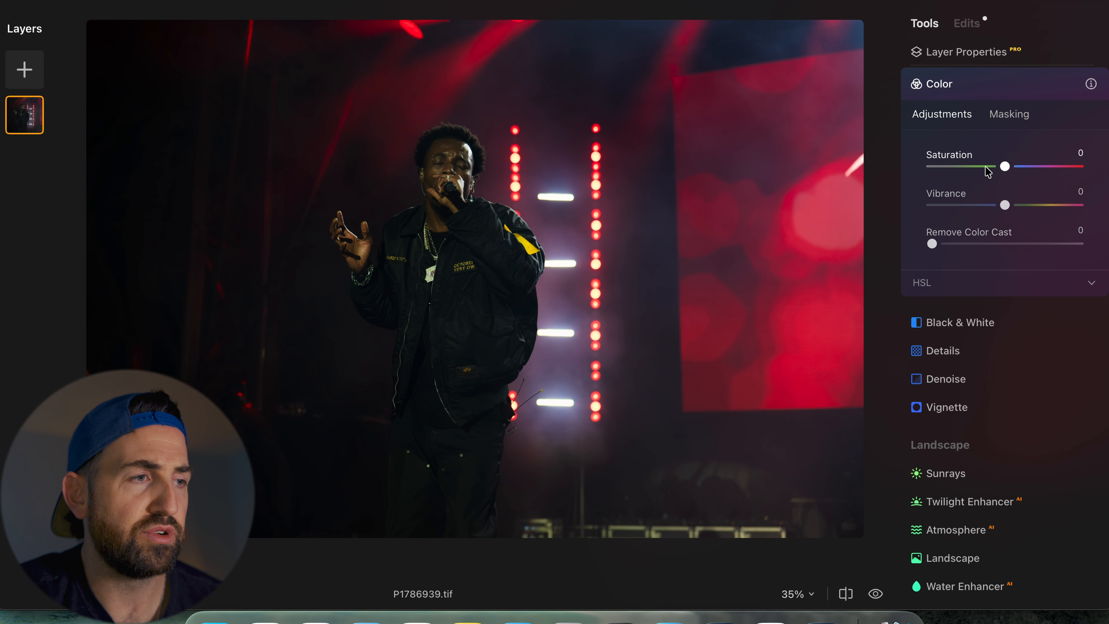
scroll(988, 172, down, 2)
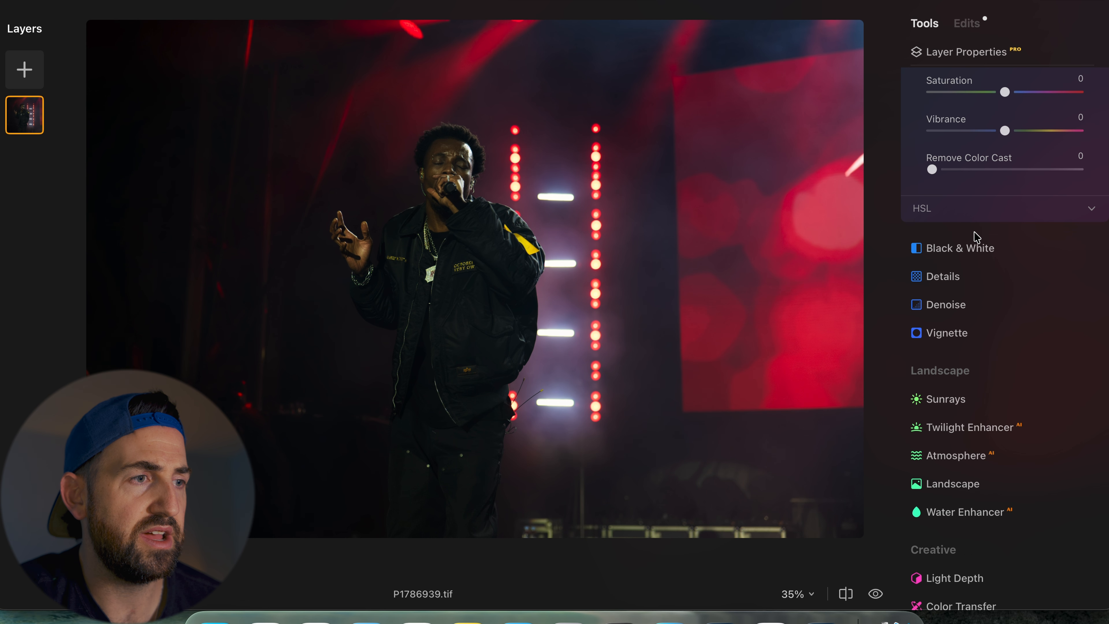
click(973, 247)
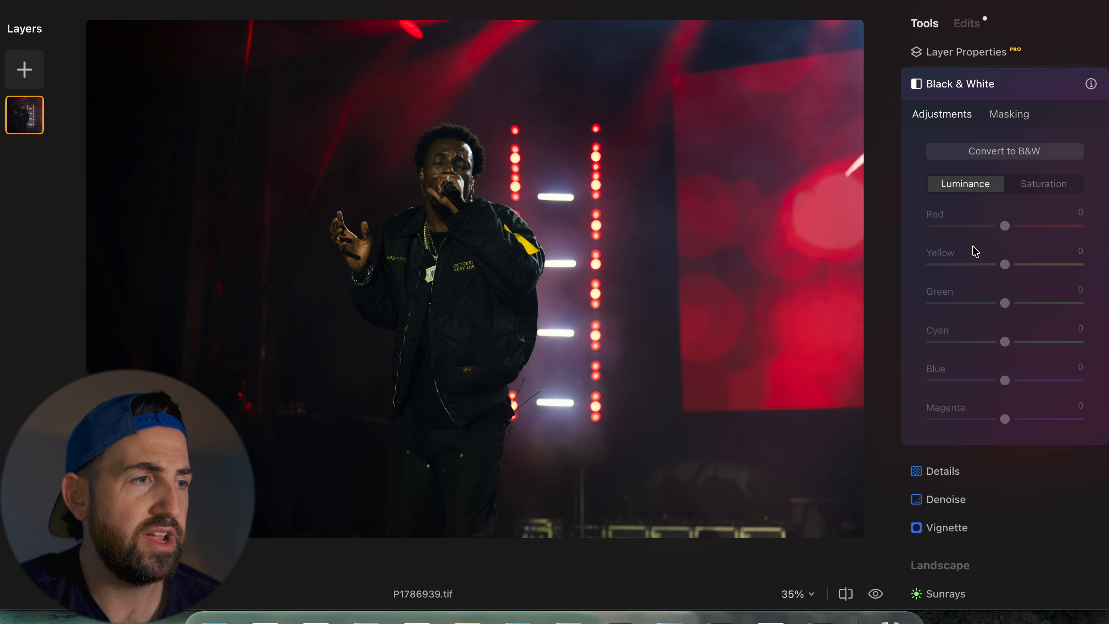
scroll(971, 251, down, 3)
- Open the Details tool, zoom to 100%, and set Medium Details to 15 and Small Details to 8
click(957, 281)
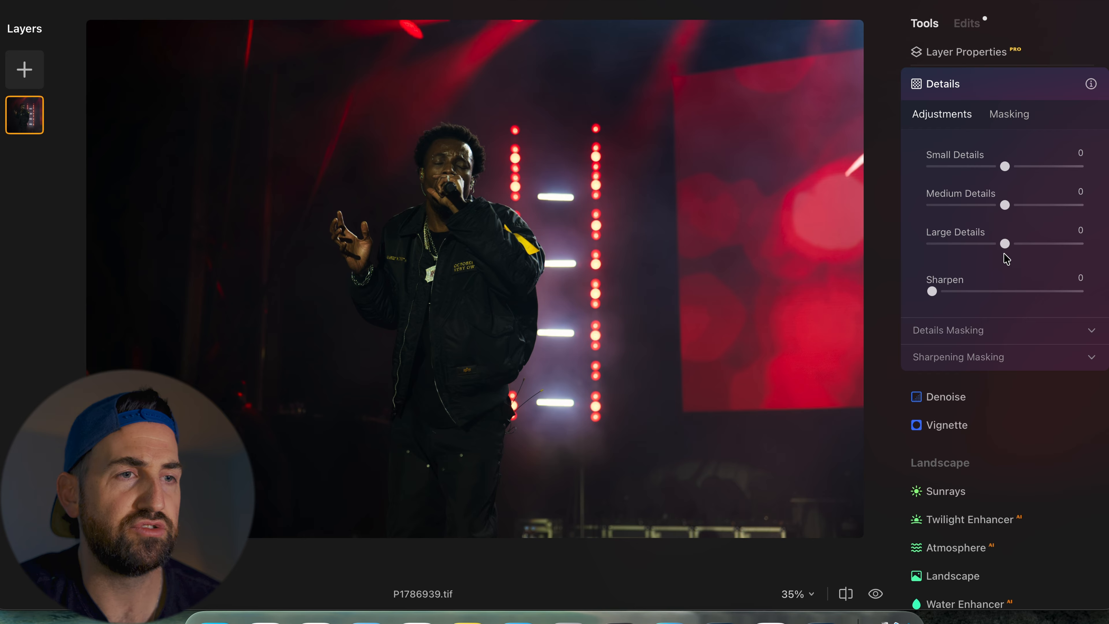
click(450, 157)
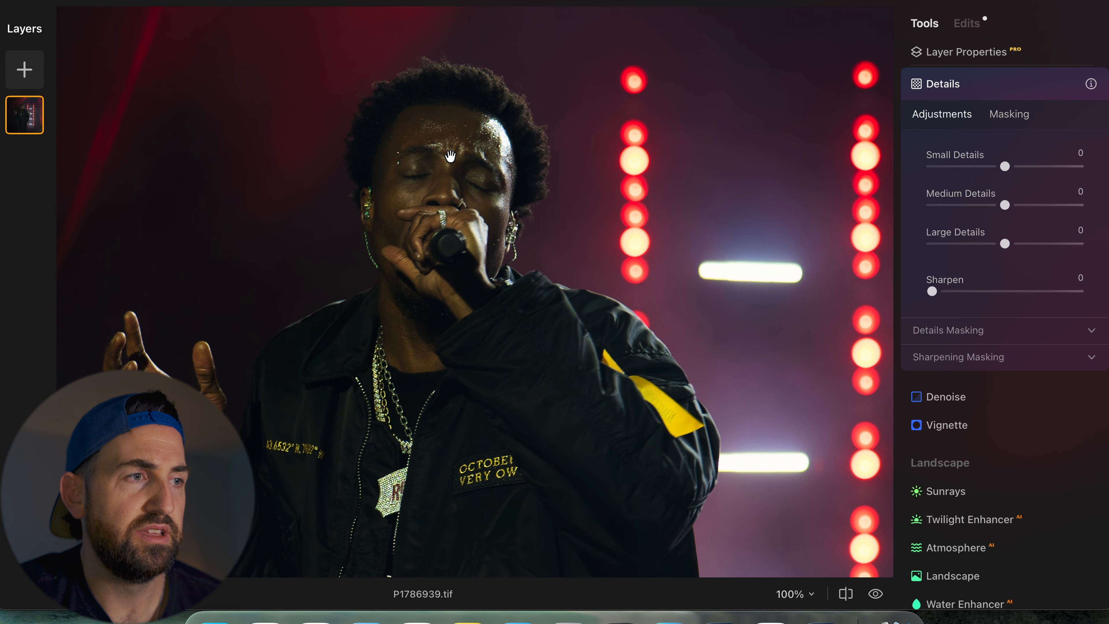
click(1016, 205)
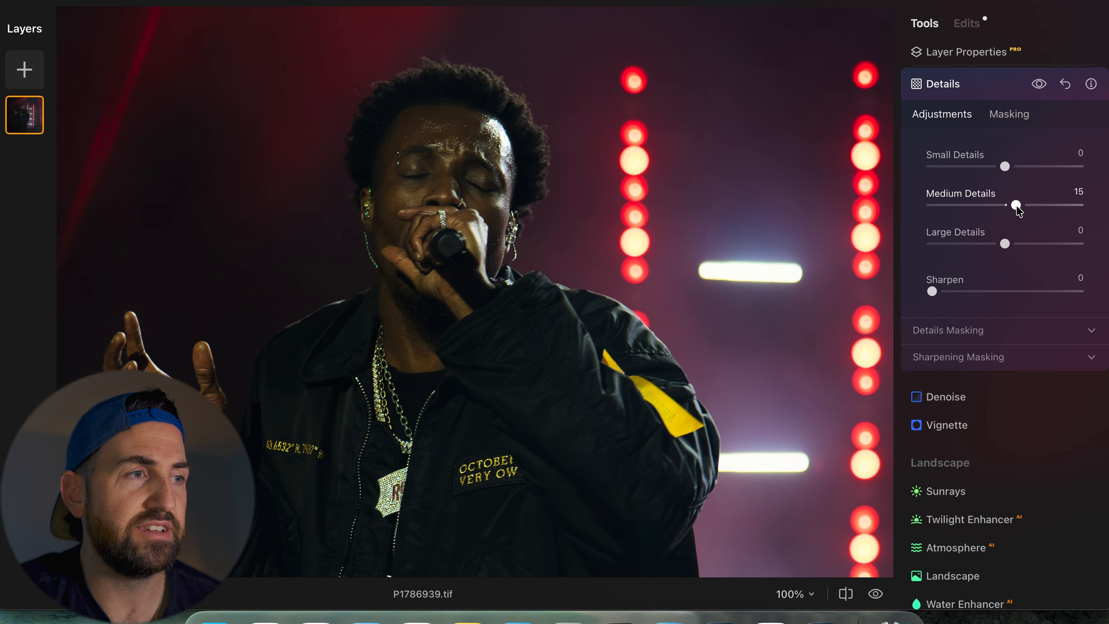
click(1010, 167)
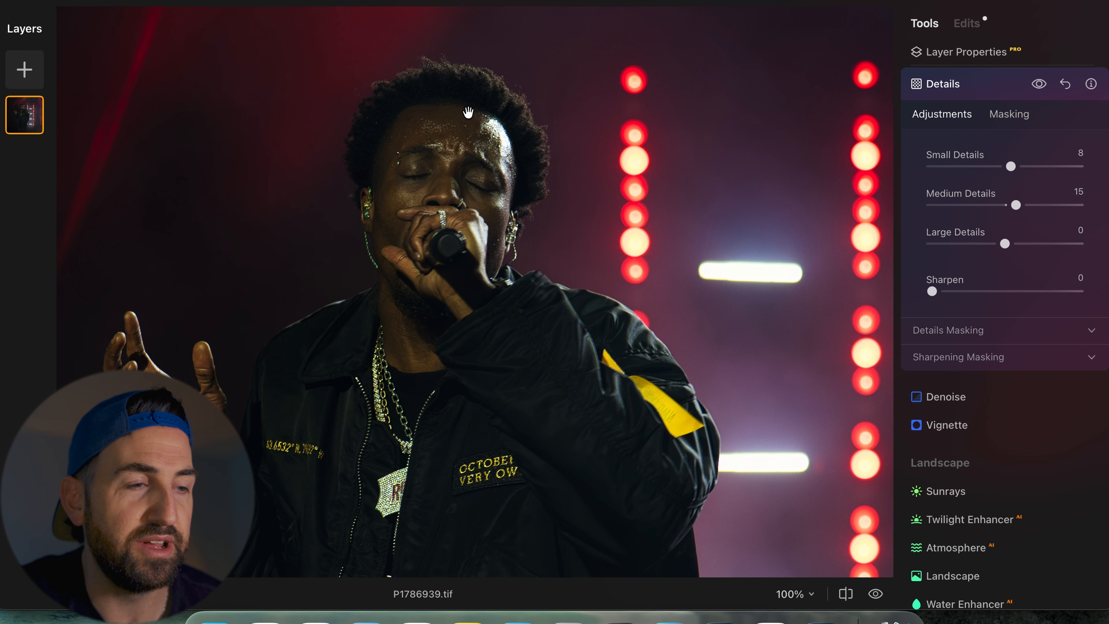
- Zoom in on the singer's face, toggle the Details preview to compare, and zoom back out
scroll(468, 113, up, 5)
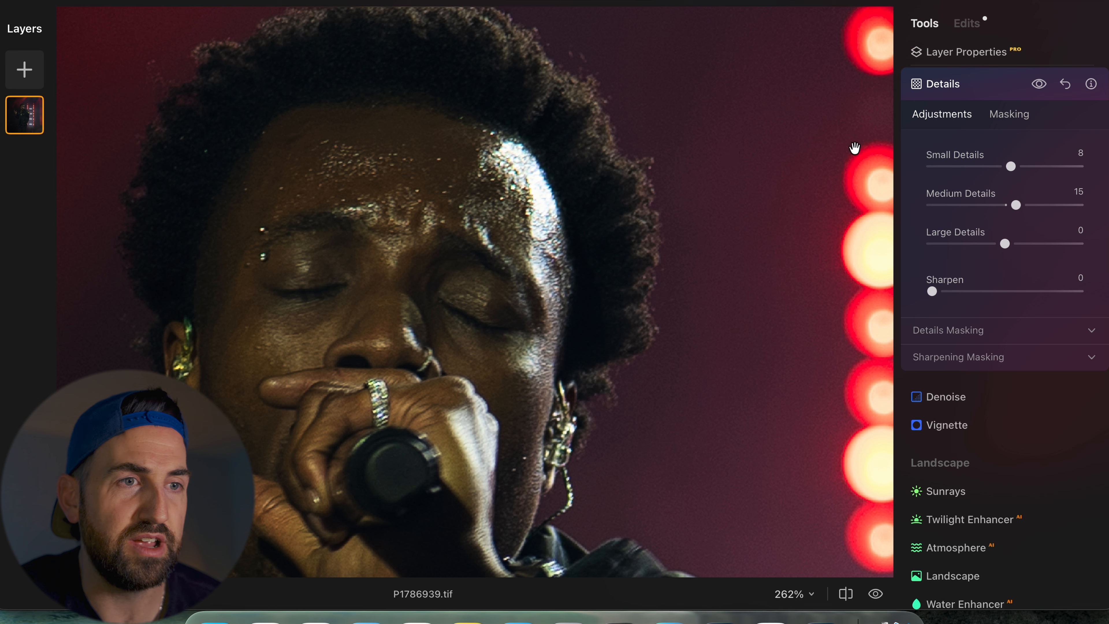
click(1042, 84)
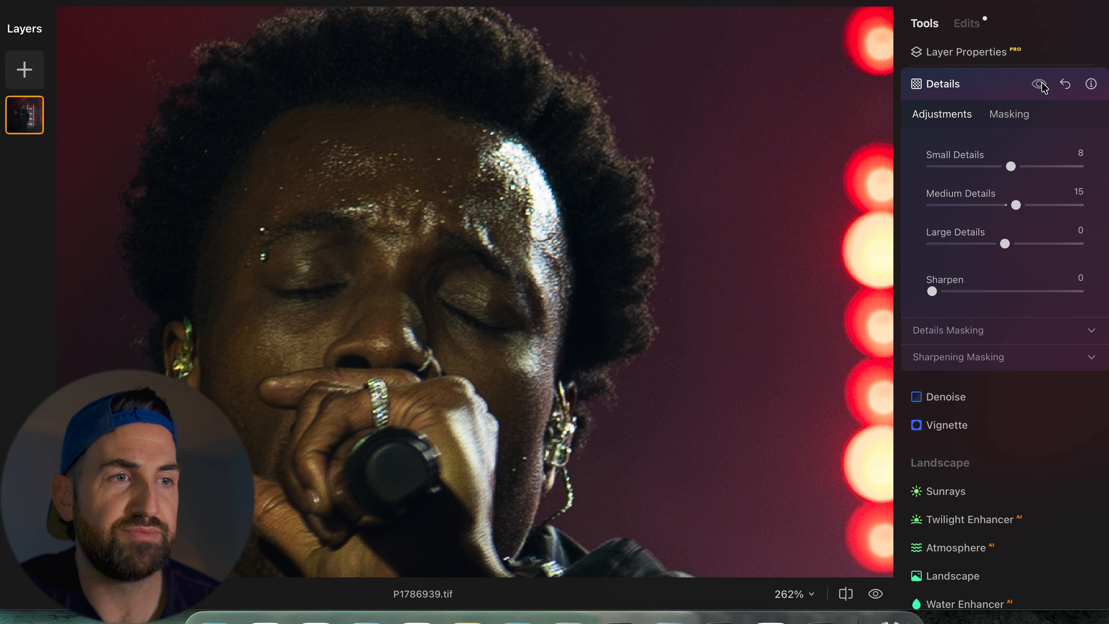
click(617, 200)
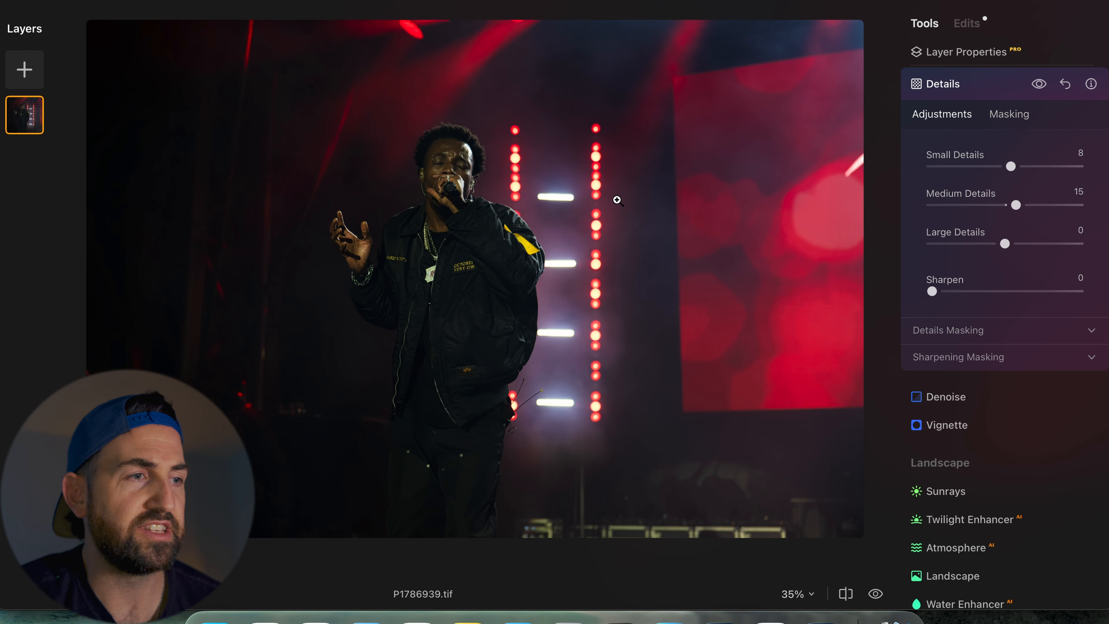
- Open the Denoise and Vignette tools to review their settings
scroll(1089, 310, down, 5)
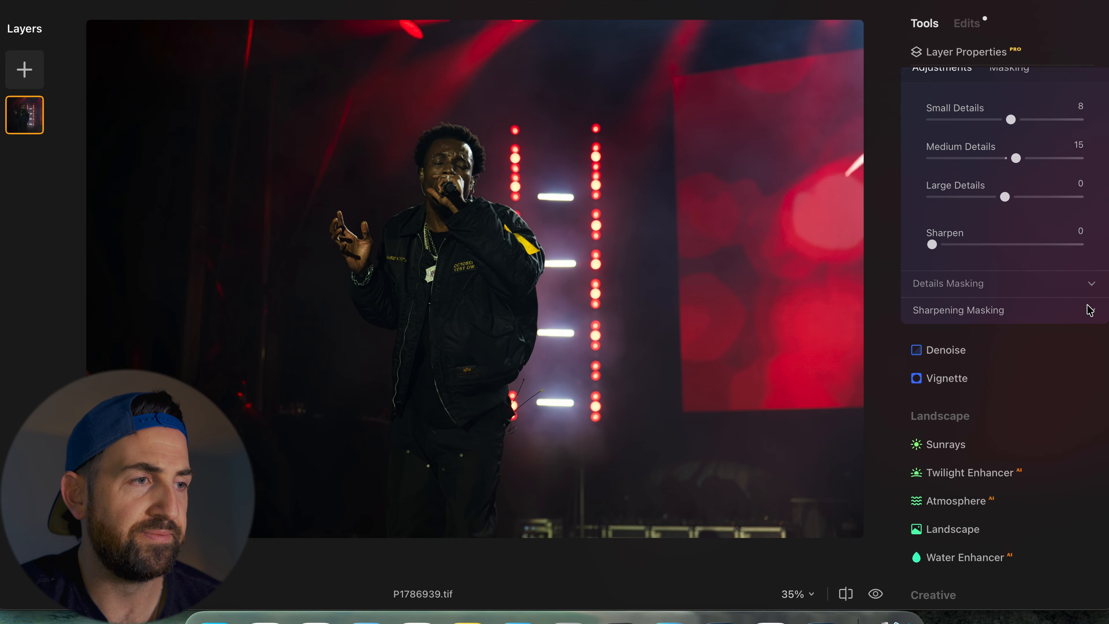
click(983, 294)
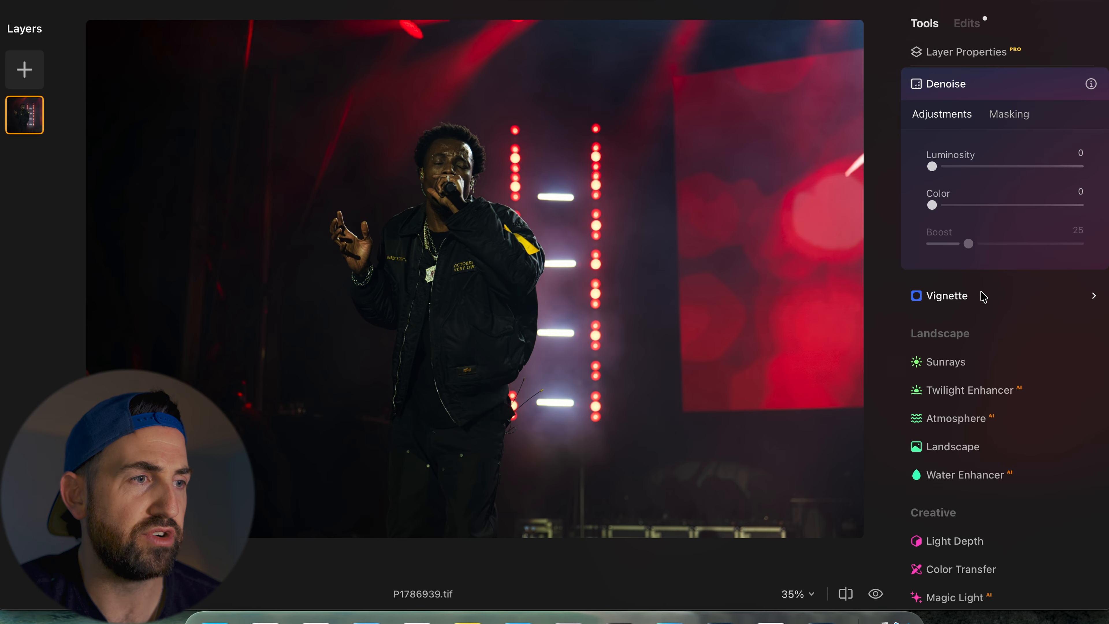
click(979, 311)
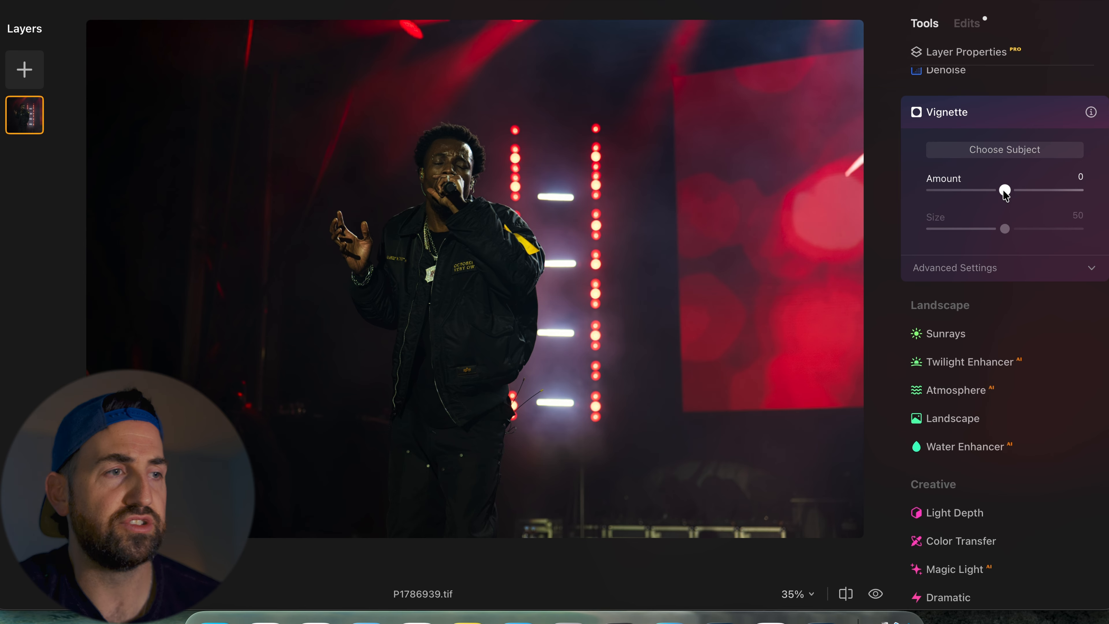
scroll(1002, 189, down, 5)
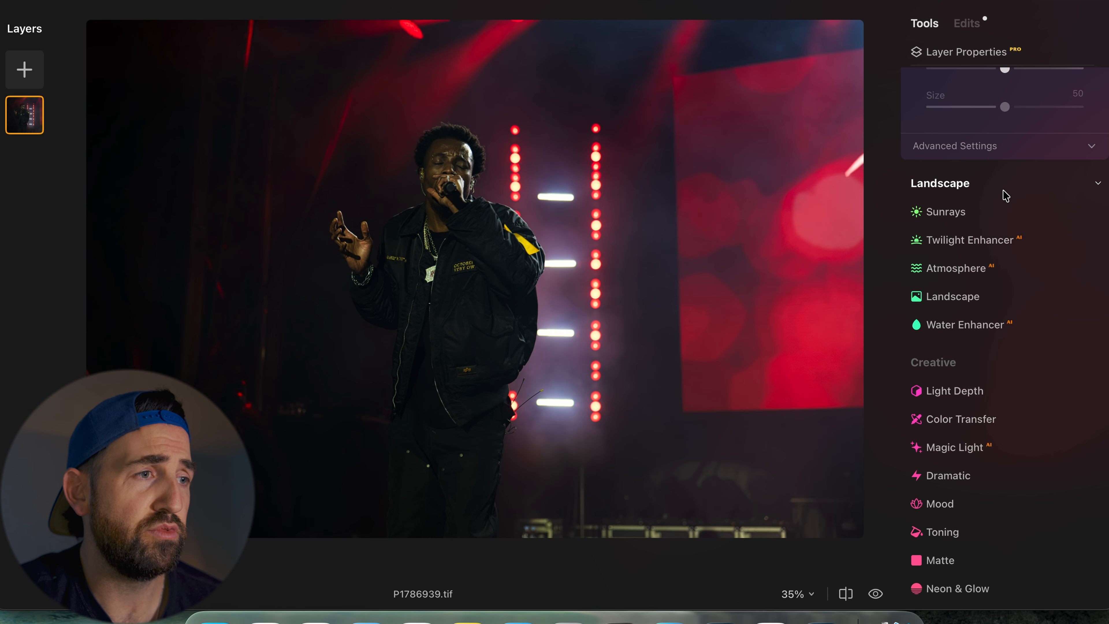
scroll(1005, 195, down, 7)
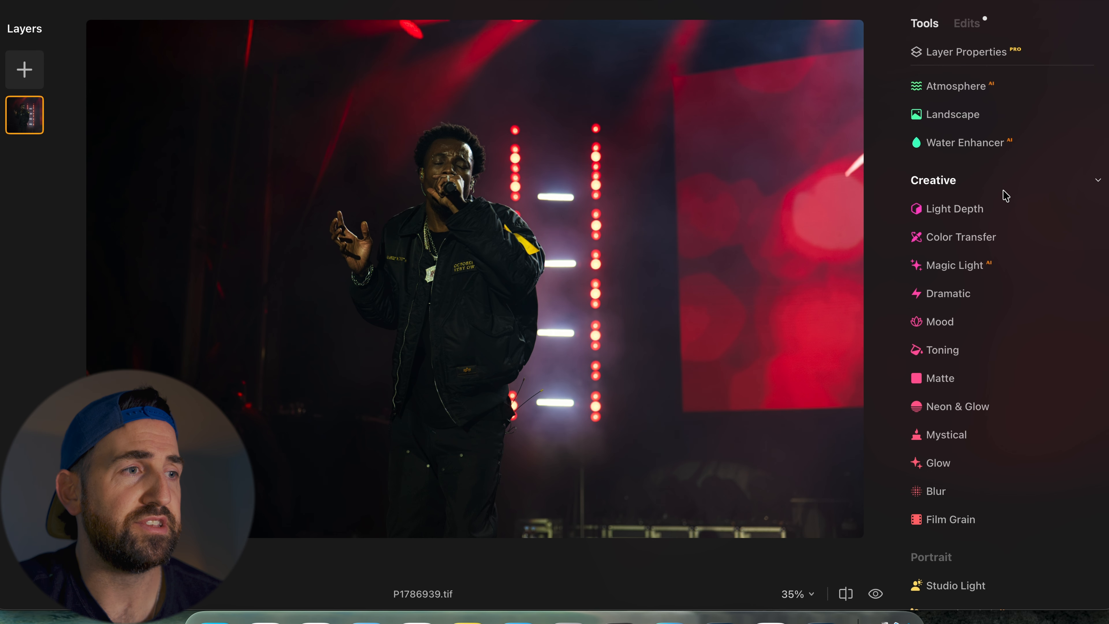
- Open the Light Depth tool, set Amount to 20, and move the light point lower onto the singer
click(974, 209)
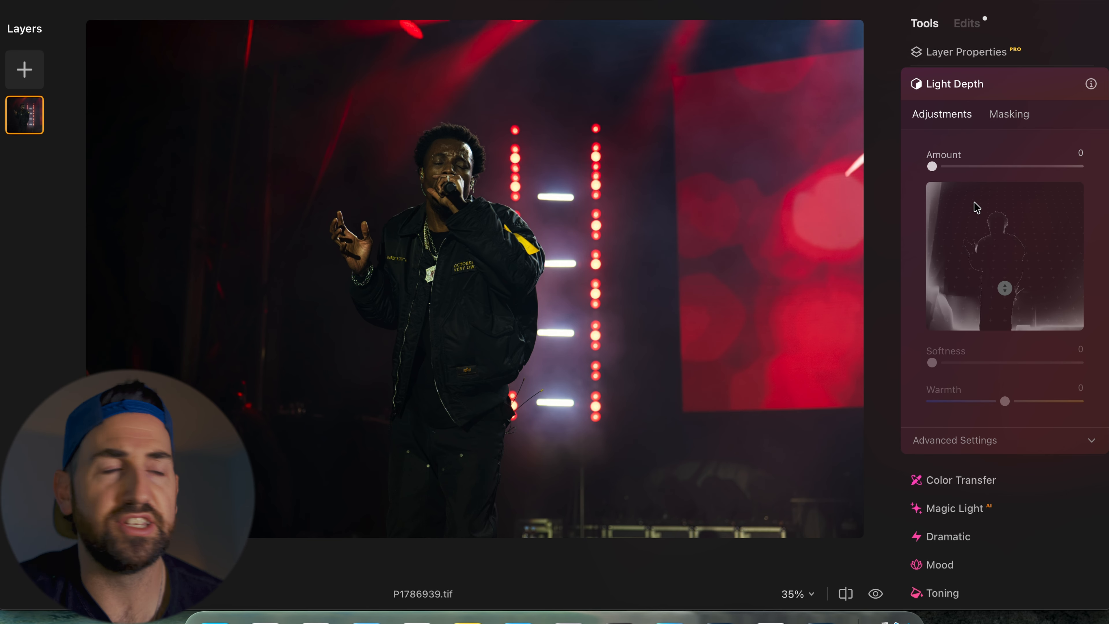
click(956, 166)
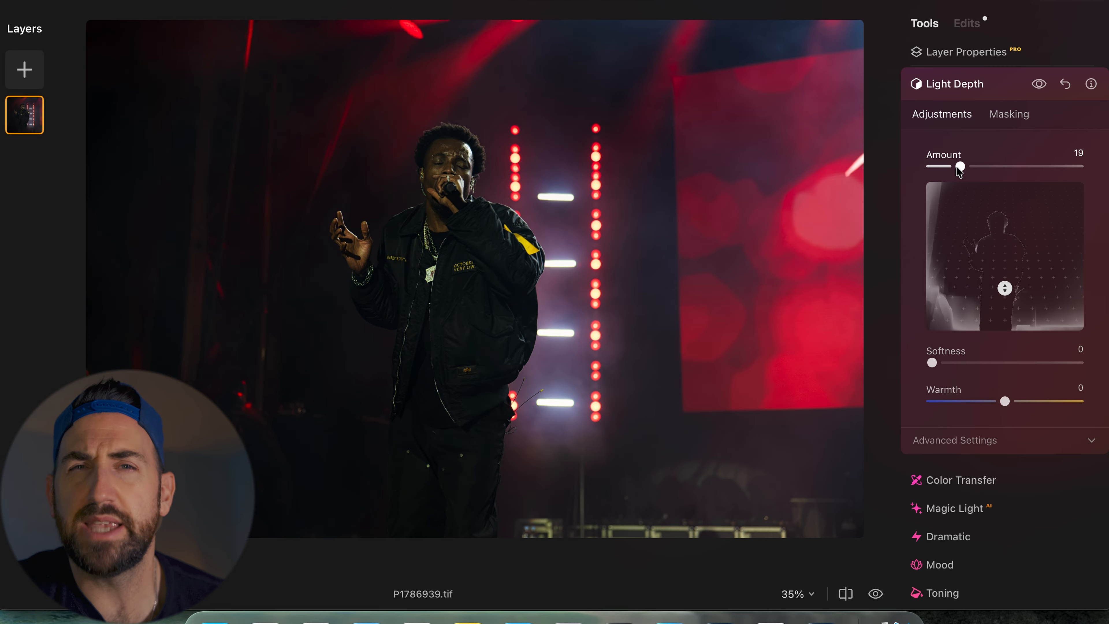
drag(957, 167, 958, 167)
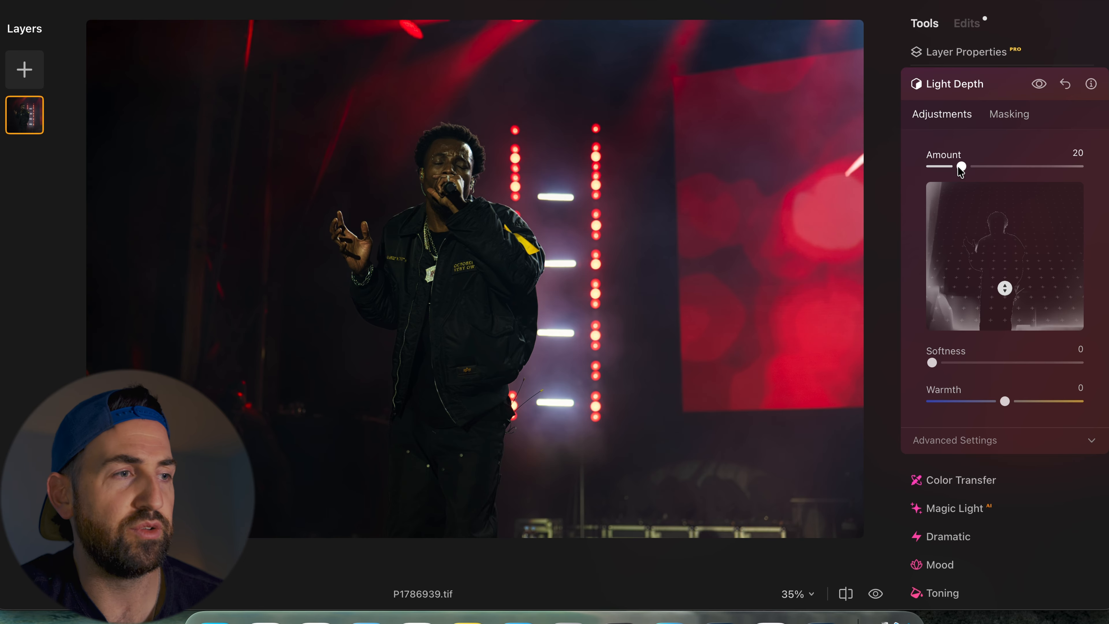
drag(1004, 287, 1000, 309)
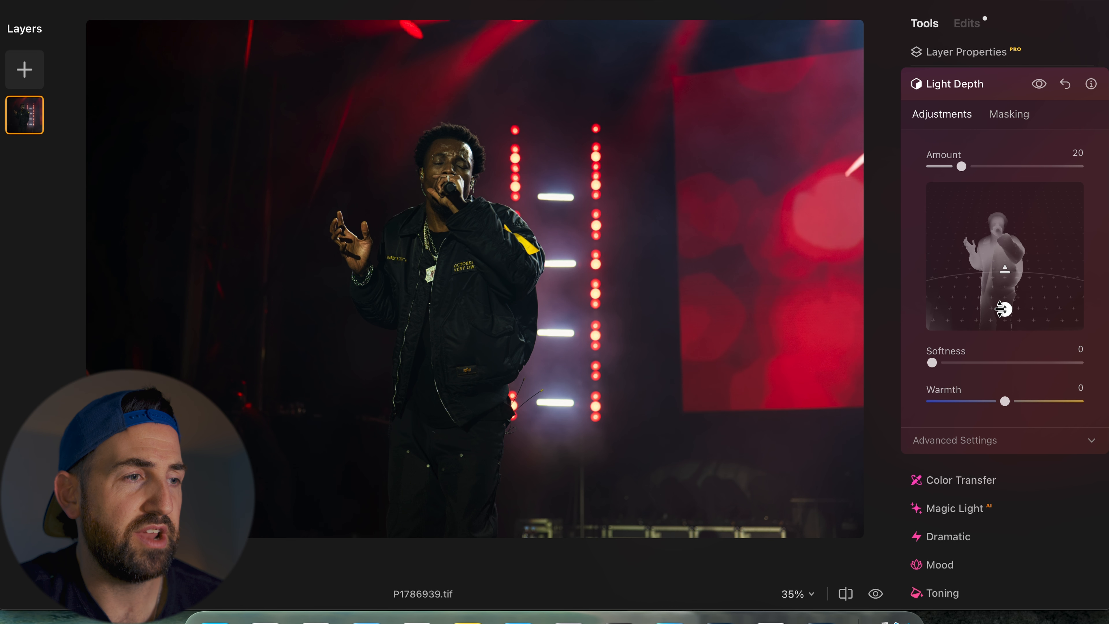
- Set the Light Depth Softness to 10 and Warmth to 8
drag(932, 362, 953, 374)
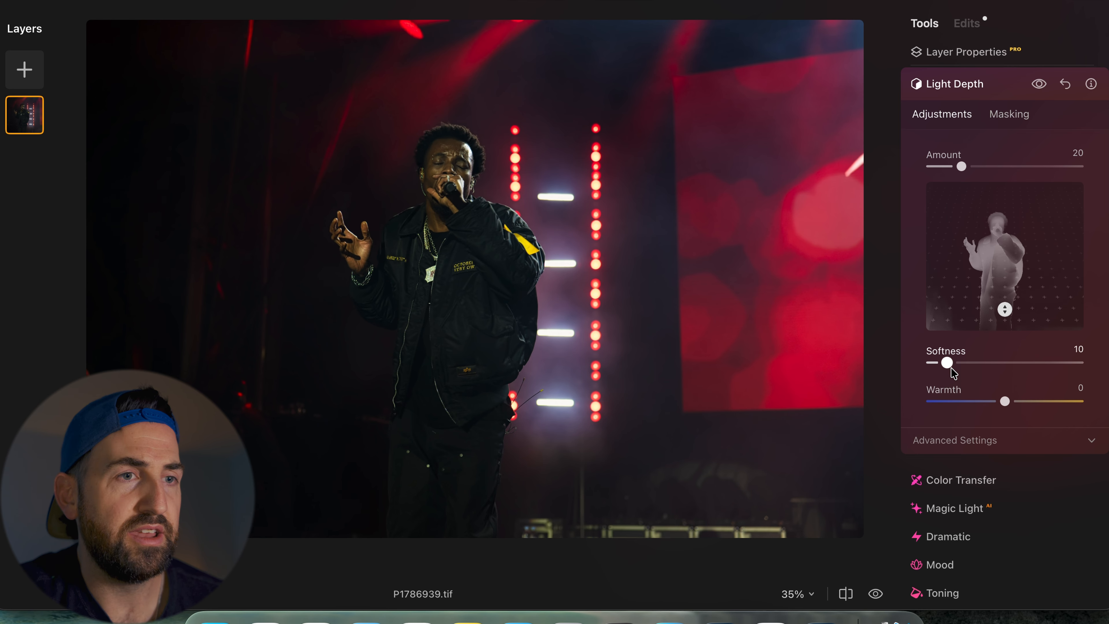
drag(1005, 402, 1015, 410)
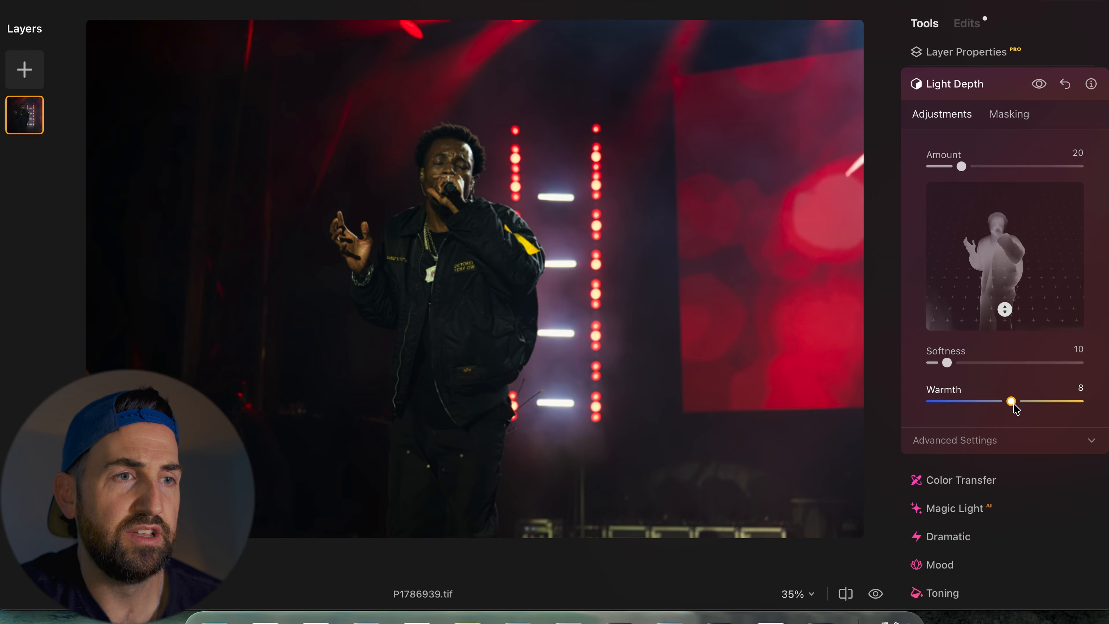
drag(1015, 409, 1016, 409)
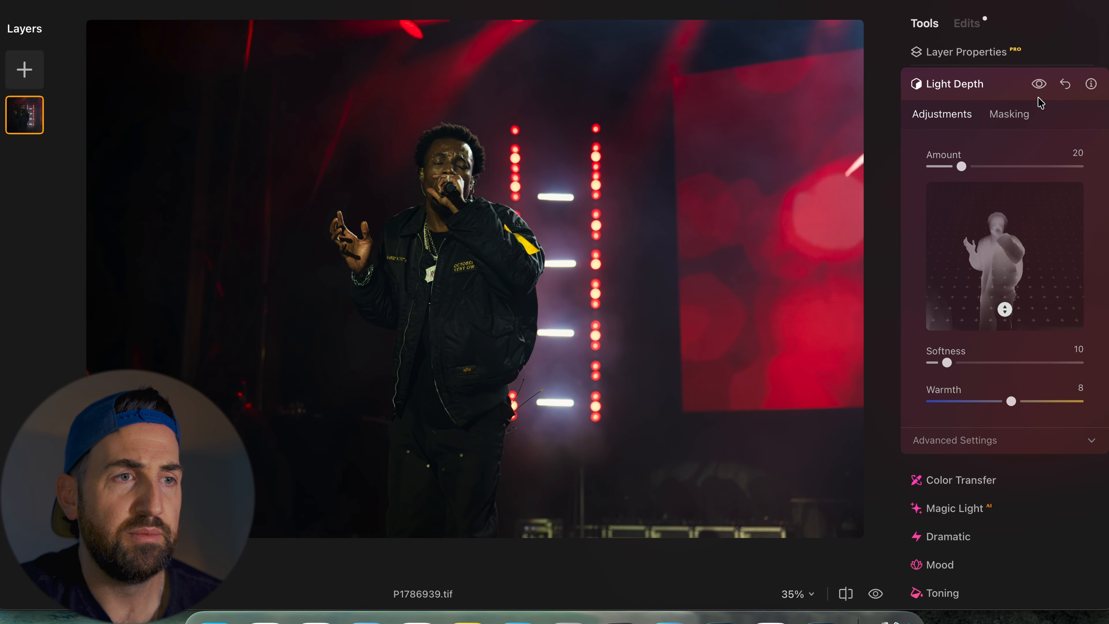
- Toggle the Light Depth preview on and off to compare before and after
click(1040, 85)
click(1040, 85)
click(1040, 84)
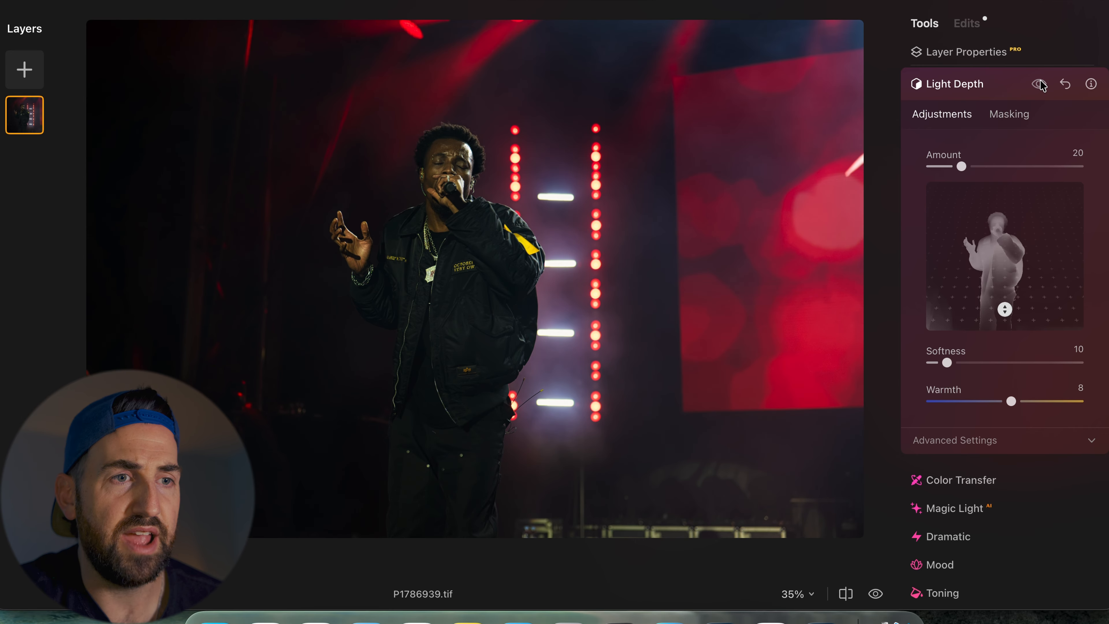
click(1041, 84)
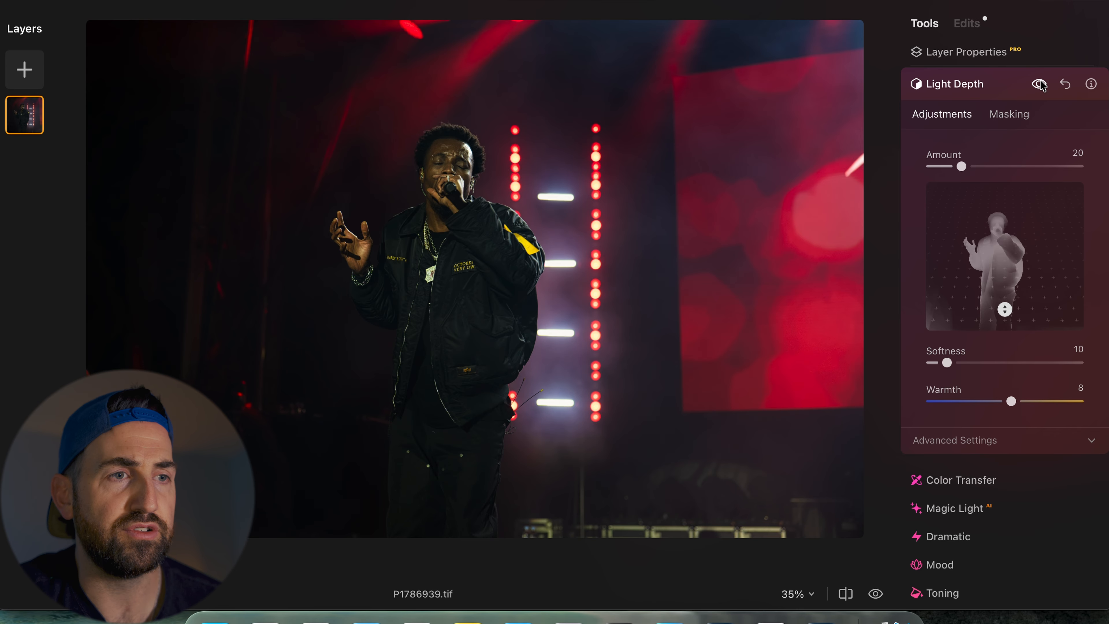
- Expand the Light Depth advanced settings to review the near and far brightness and warmth values
click(1040, 85)
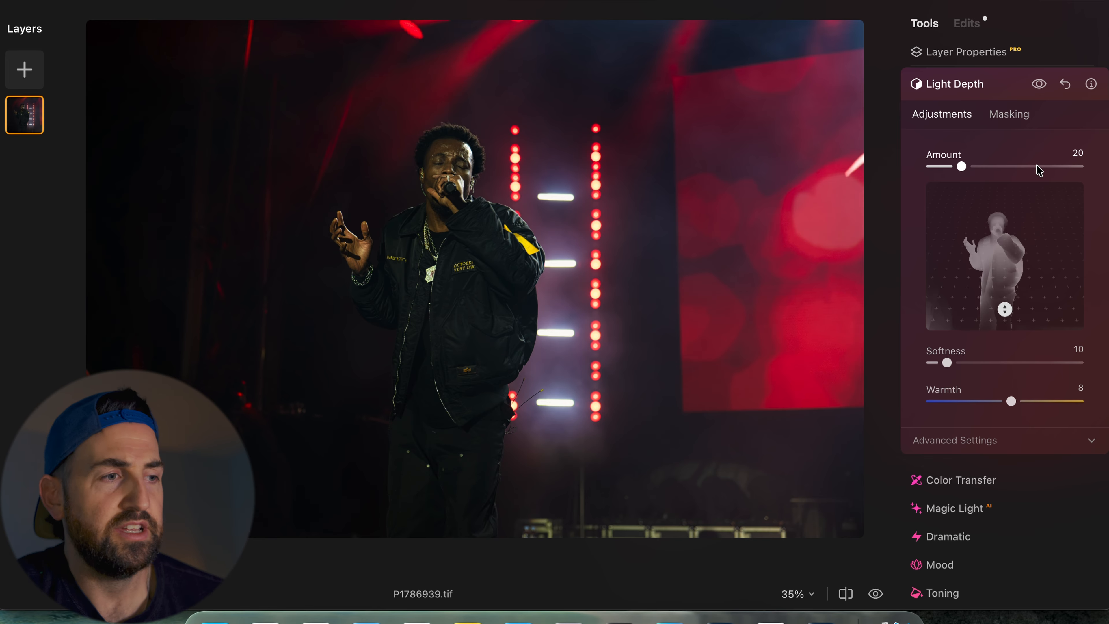
scroll(1038, 171, down, 5)
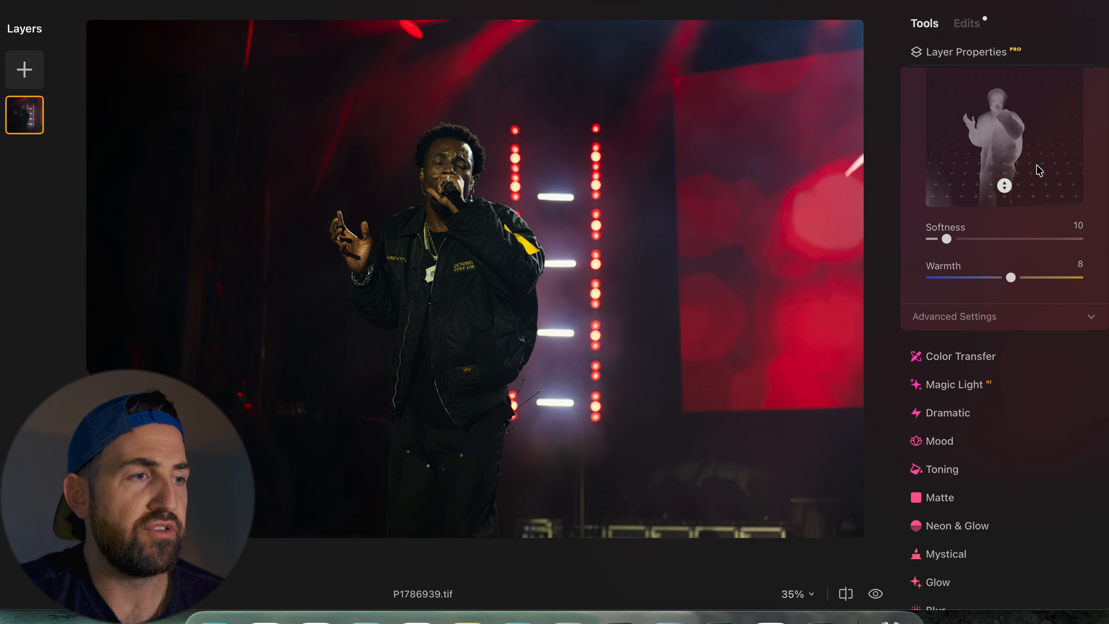
click(1024, 316)
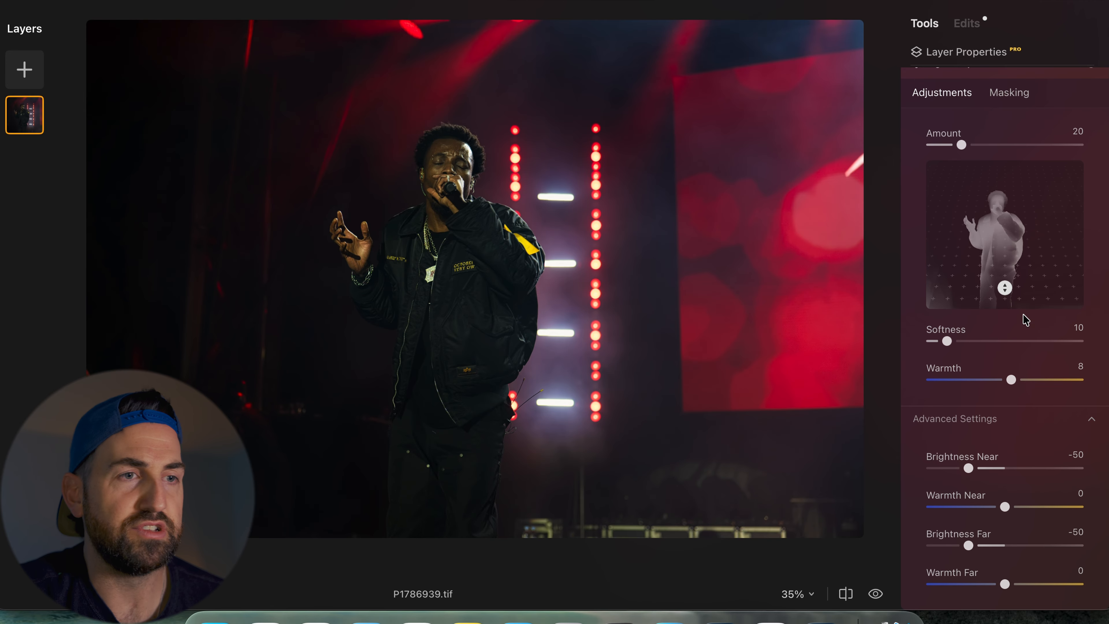
scroll(1005, 426, down, 5)
scroll(1009, 427, down, 3)
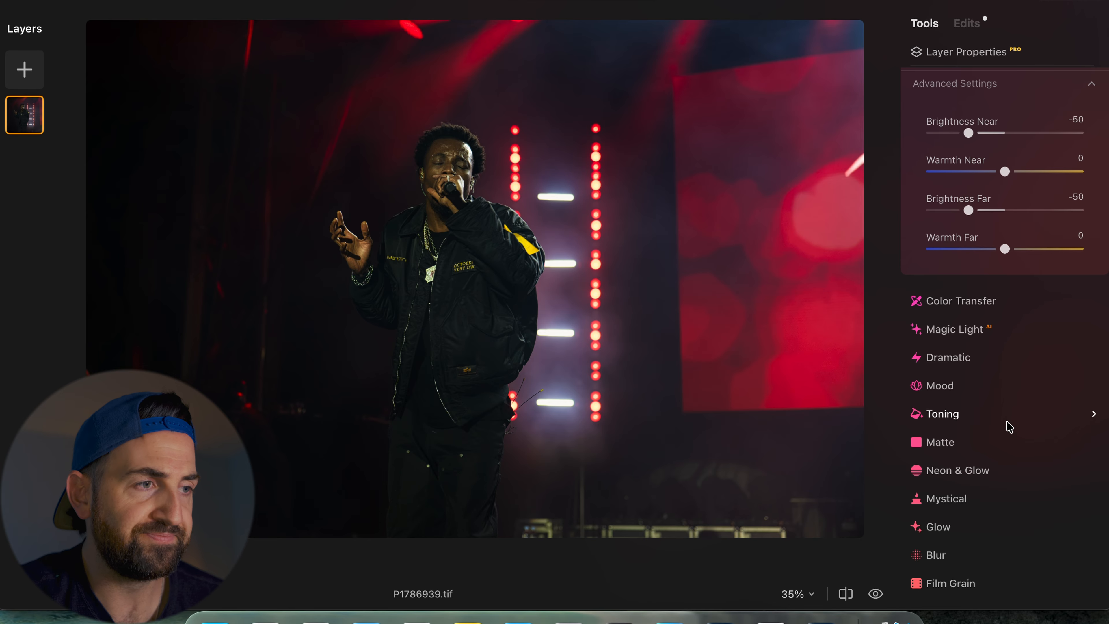
- Open the Color Transfer tool to review its reference selection and settings
click(963, 305)
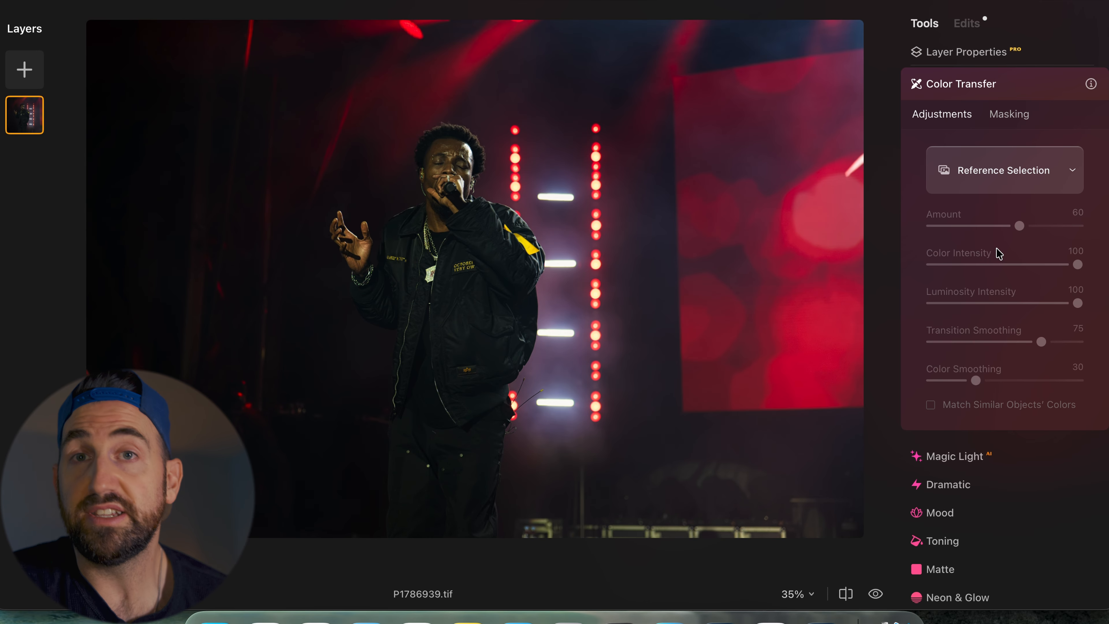
scroll(999, 254, down, 2)
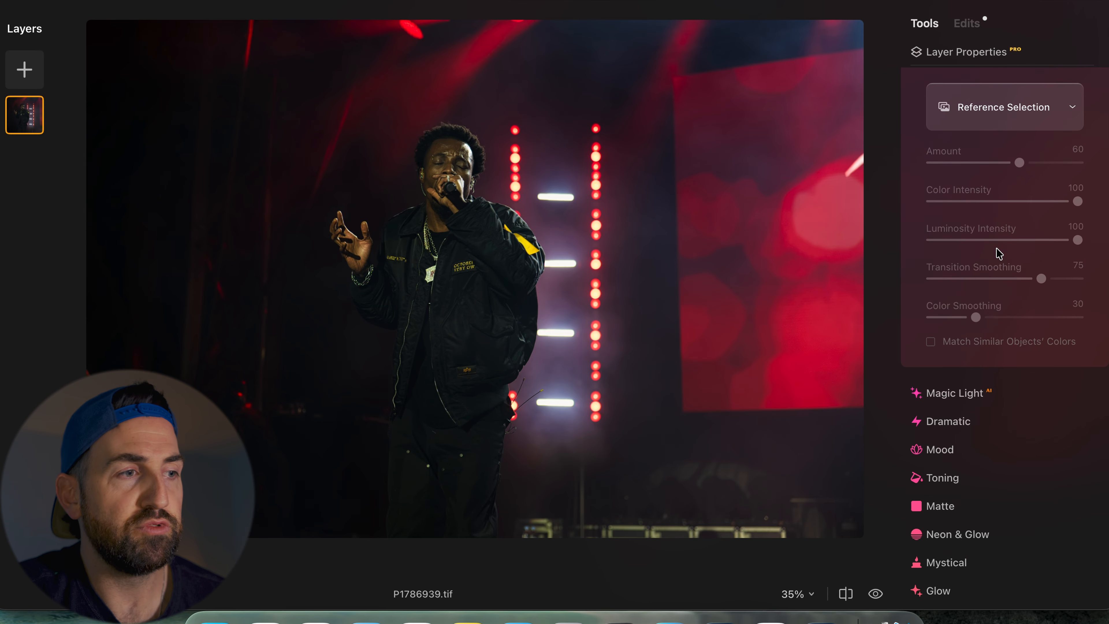
scroll(999, 253, down, 10)
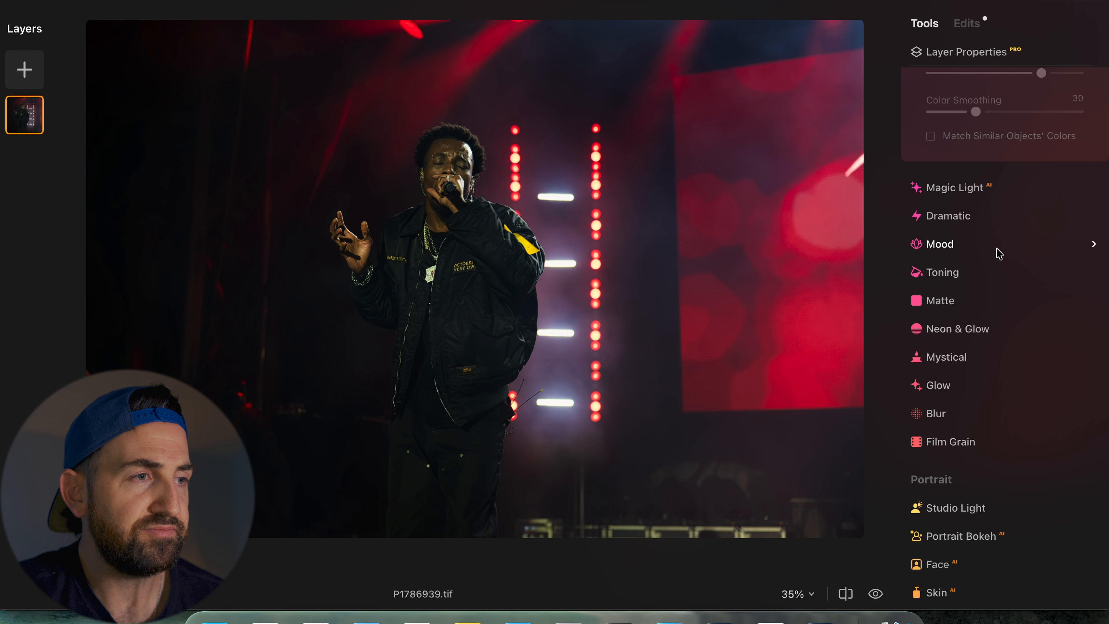
- Open Magic Light and set Intensity to 20, Size to 38 and Beam Width to 33
click(948, 188)
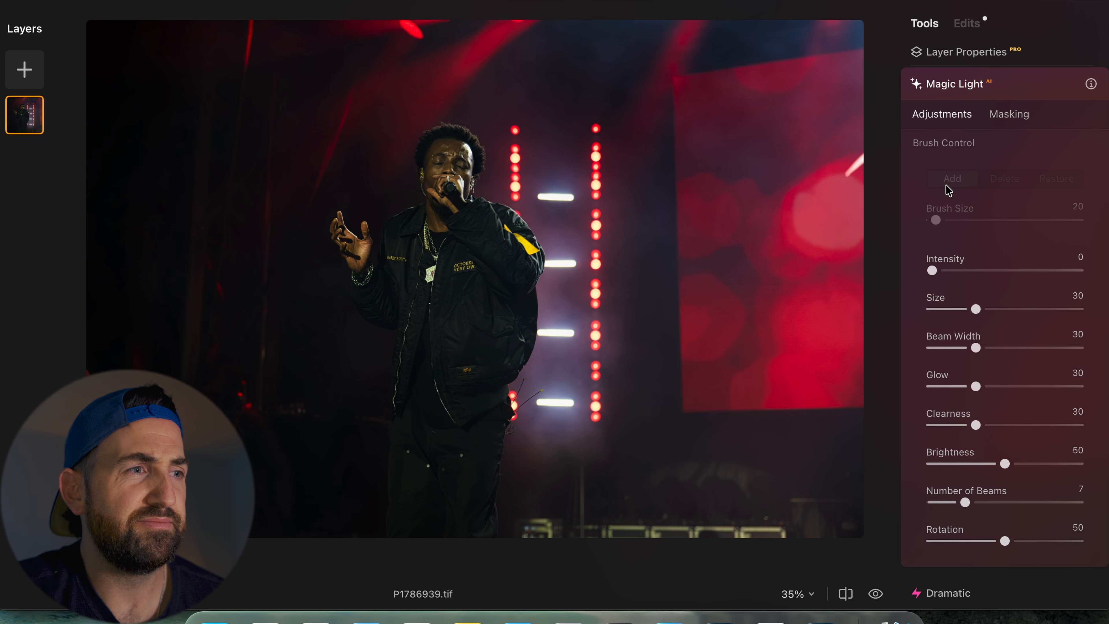
click(955, 267)
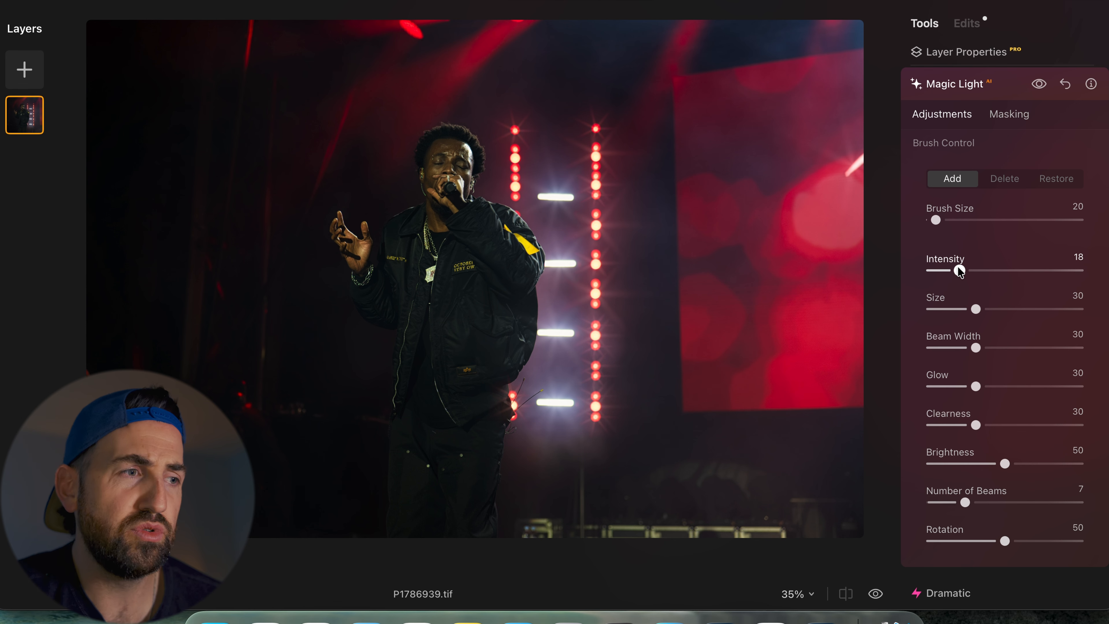
mouse_move(958, 268)
mouse_down()
mouse_move(999, 275)
mouse_move(968, 281)
mouse_up()
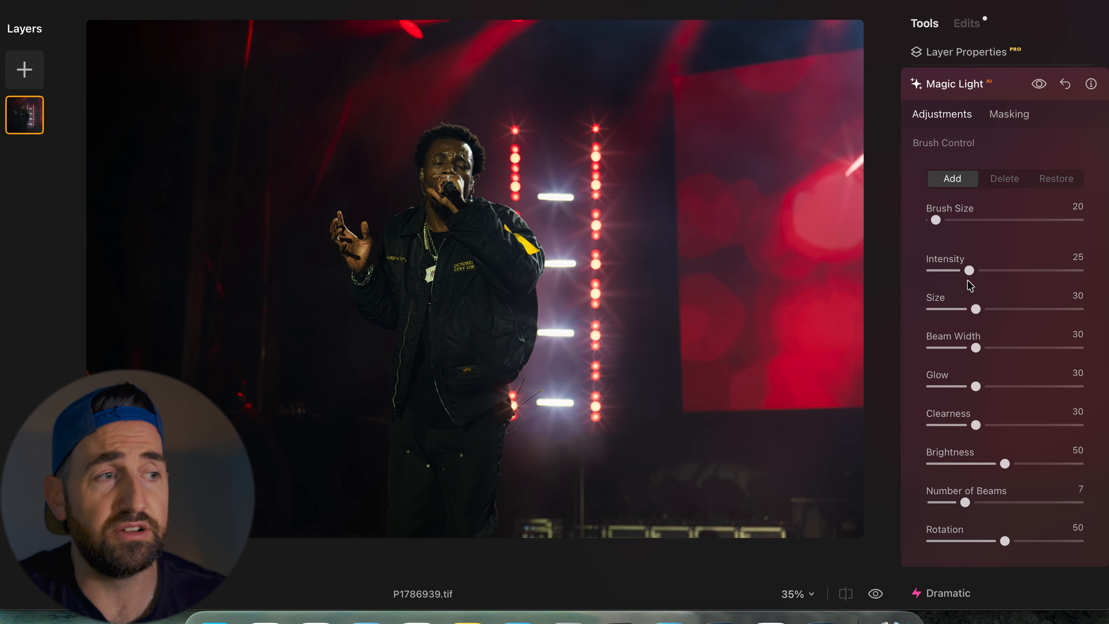
mouse_move(975, 318)
mouse_down()
mouse_move(1018, 326)
mouse_move(988, 328)
mouse_up()
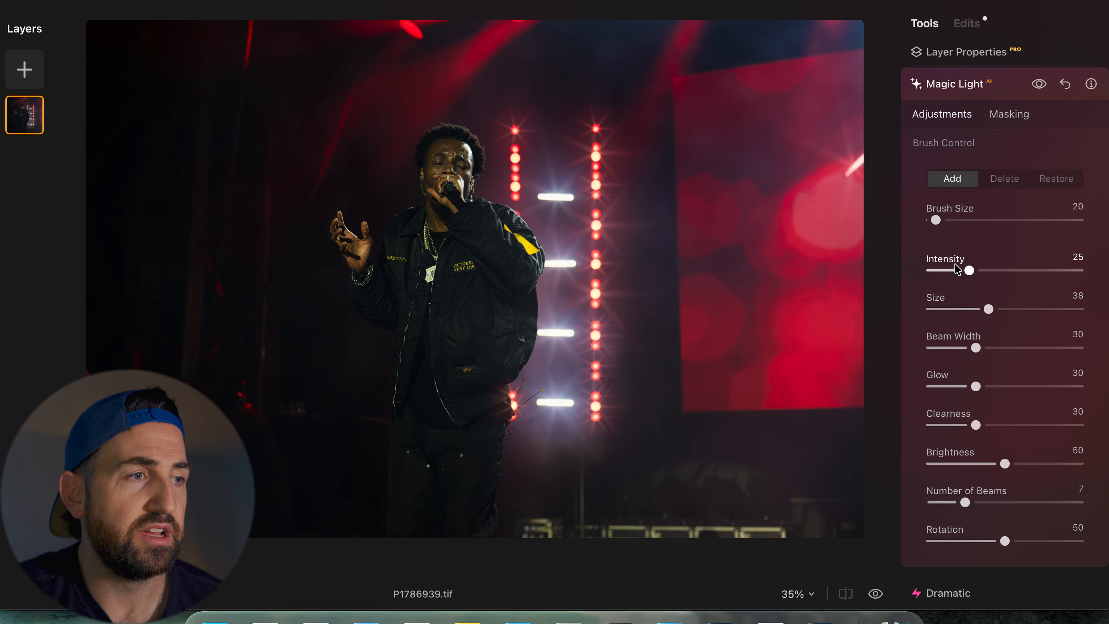
click(961, 270)
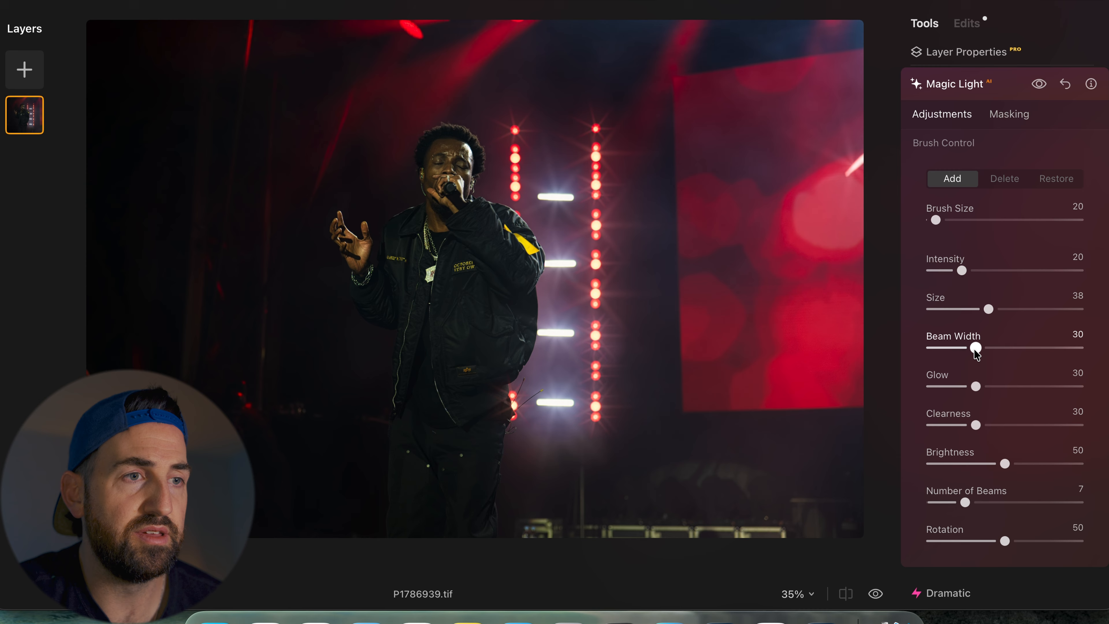
mouse_move(975, 350)
mouse_down()
mouse_move(1008, 349)
mouse_move(980, 356)
mouse_up()
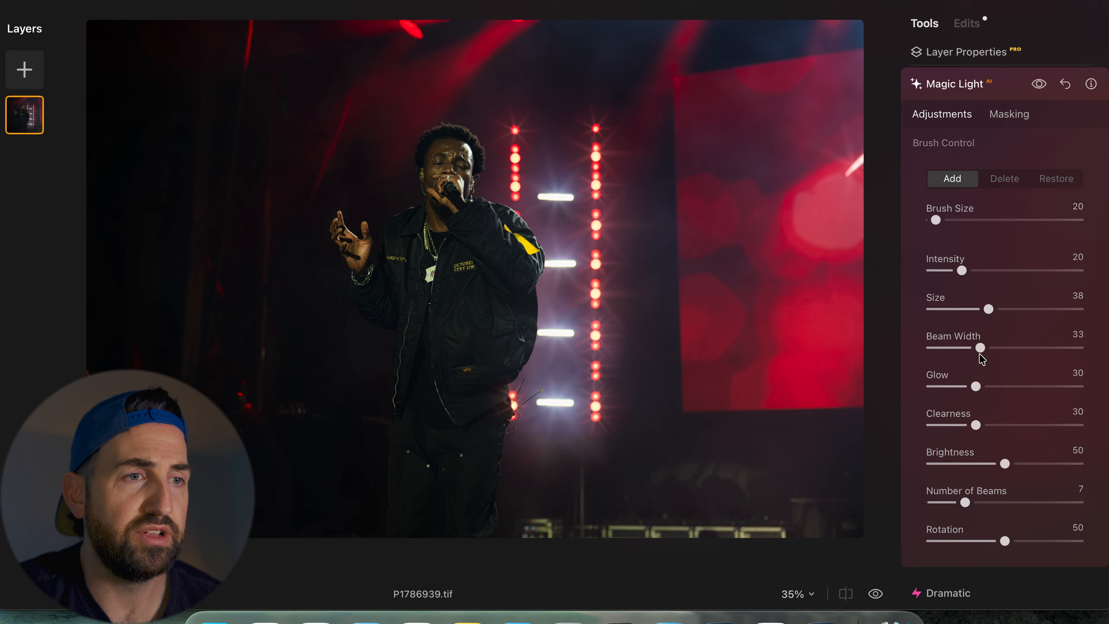
- Open the Dramatic tool, try adjusting its Amount, leave it at 0 and close the tool
scroll(979, 354, down, 5)
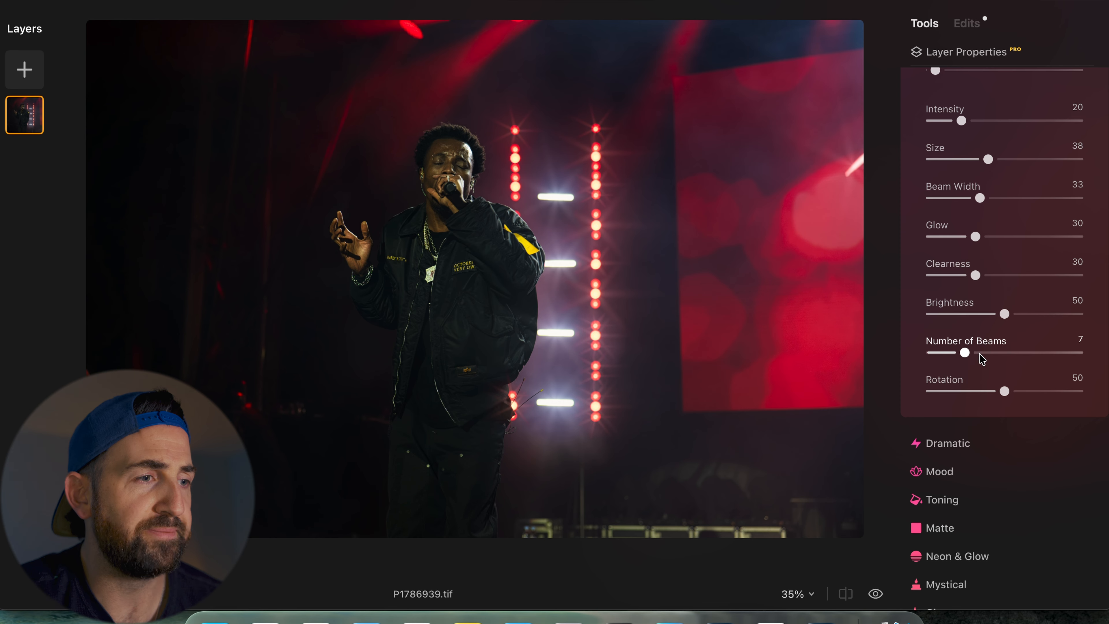
scroll(982, 359, down, 6)
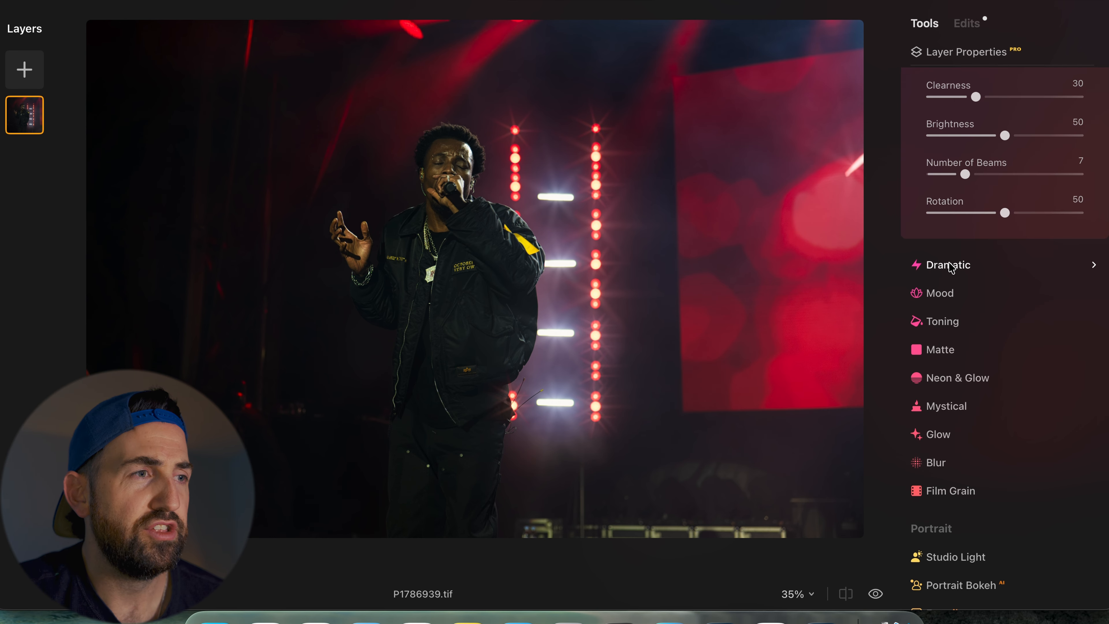
click(952, 264)
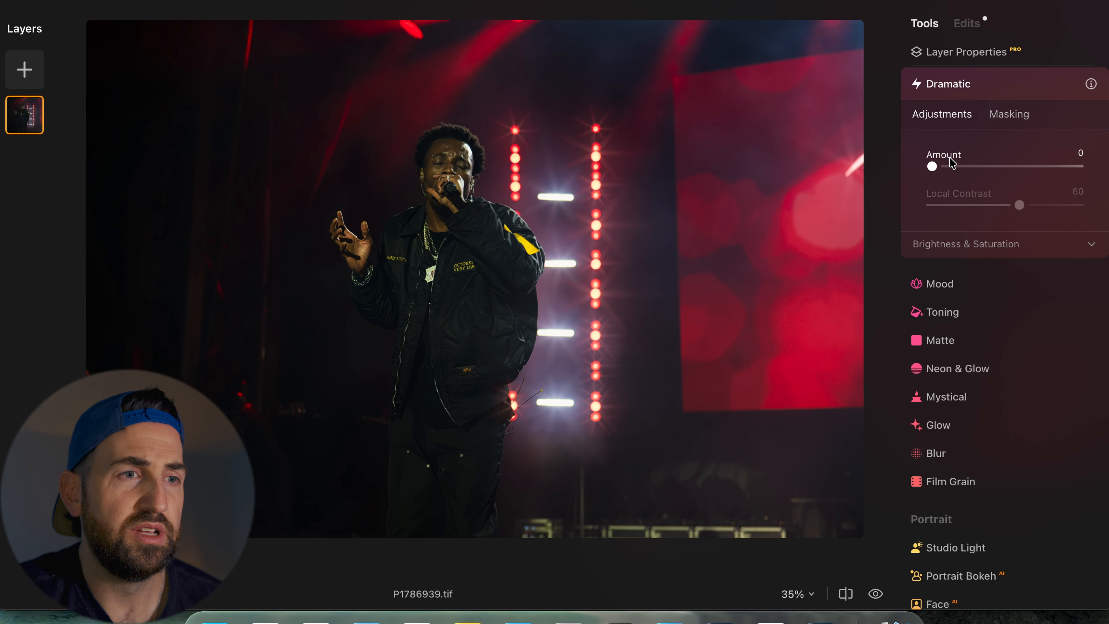
click(951, 166)
drag(952, 165, 918, 183)
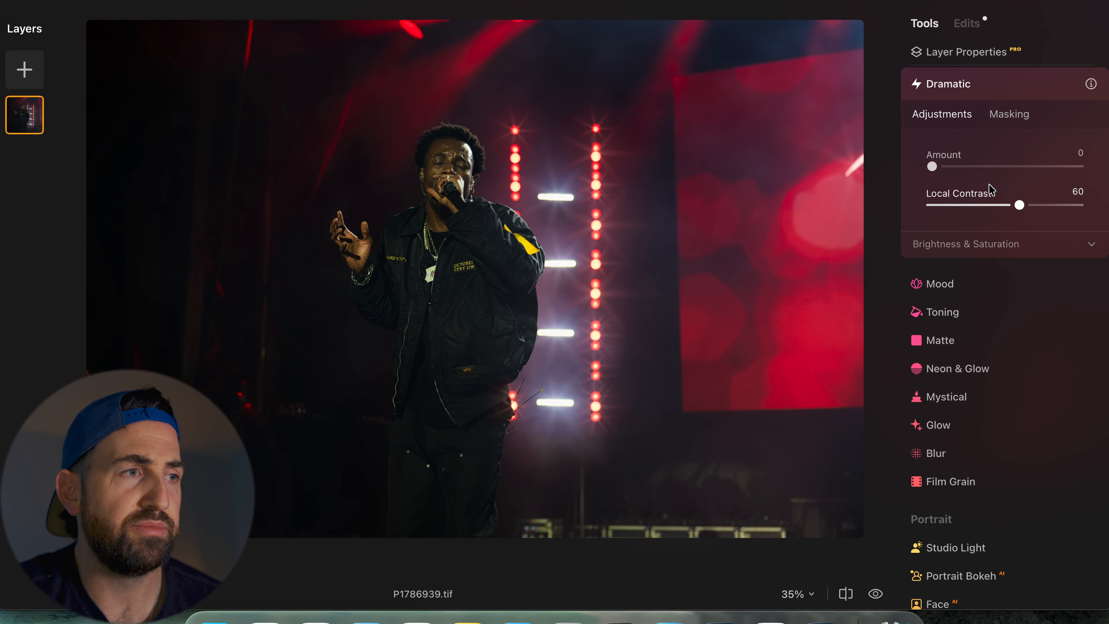
click(978, 86)
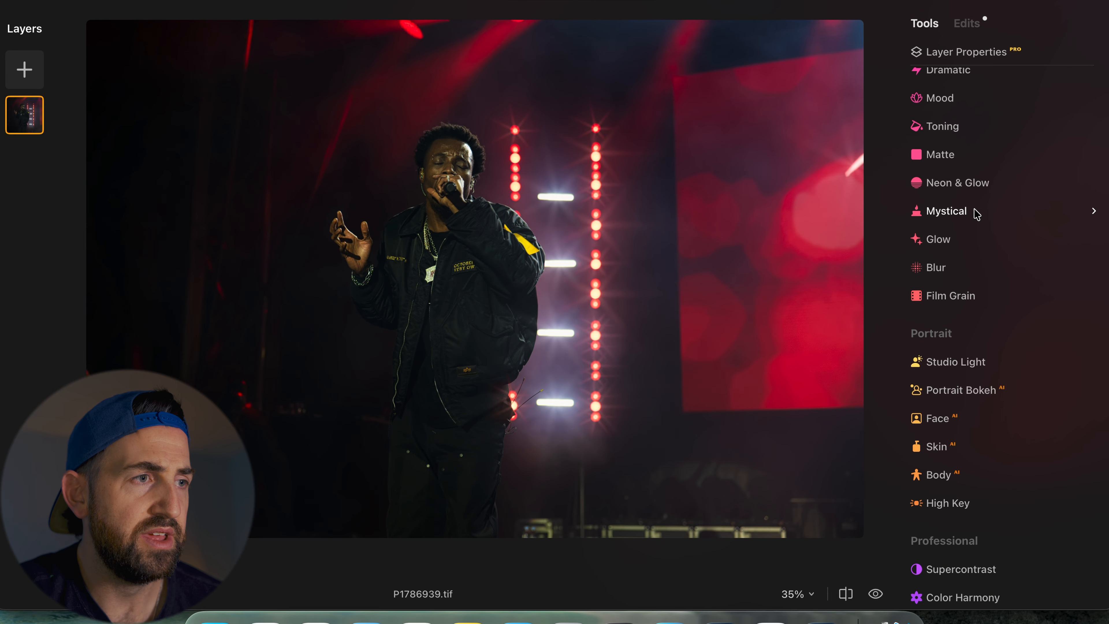
- Open the Mood tool and browse its LUT list without picking one, then close the tool
scroll(973, 213, up, 2)
click(950, 151)
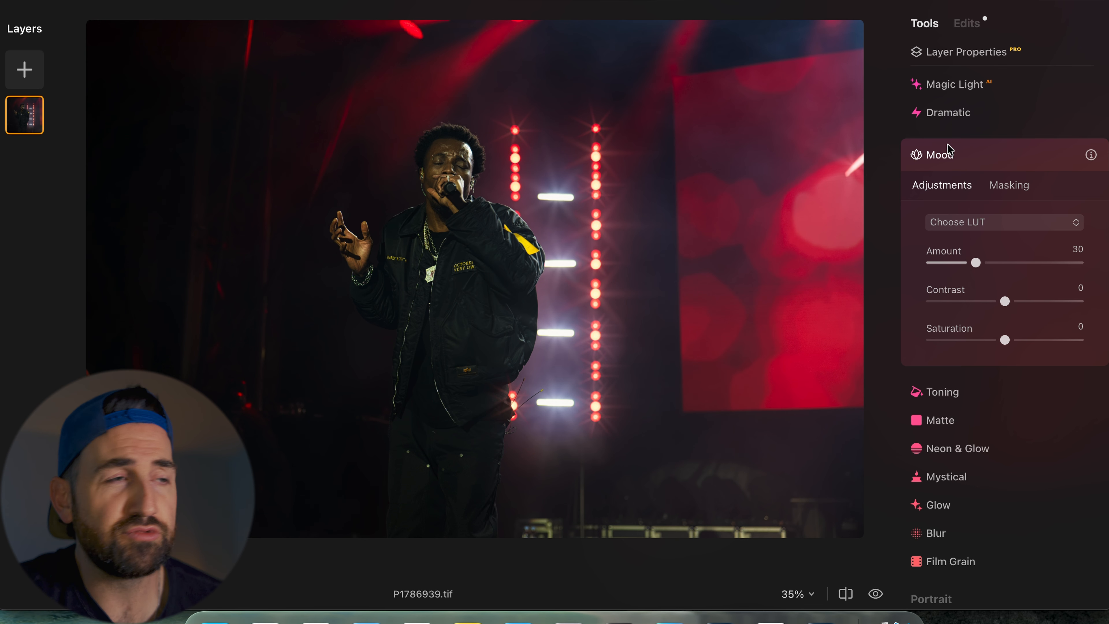
click(1013, 226)
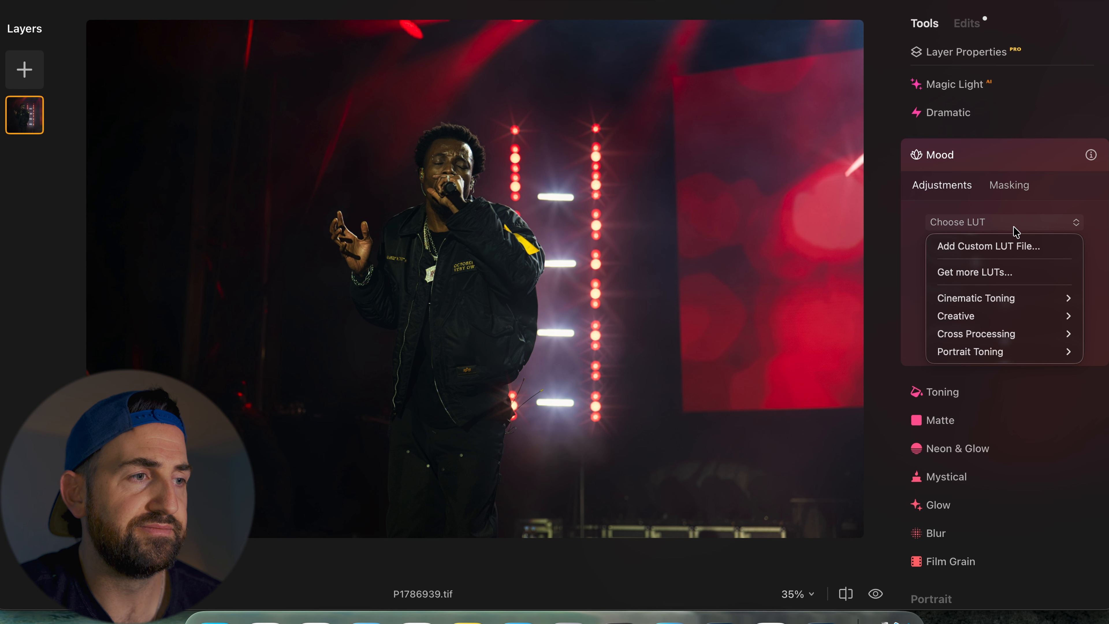
mouse_move(982, 300)
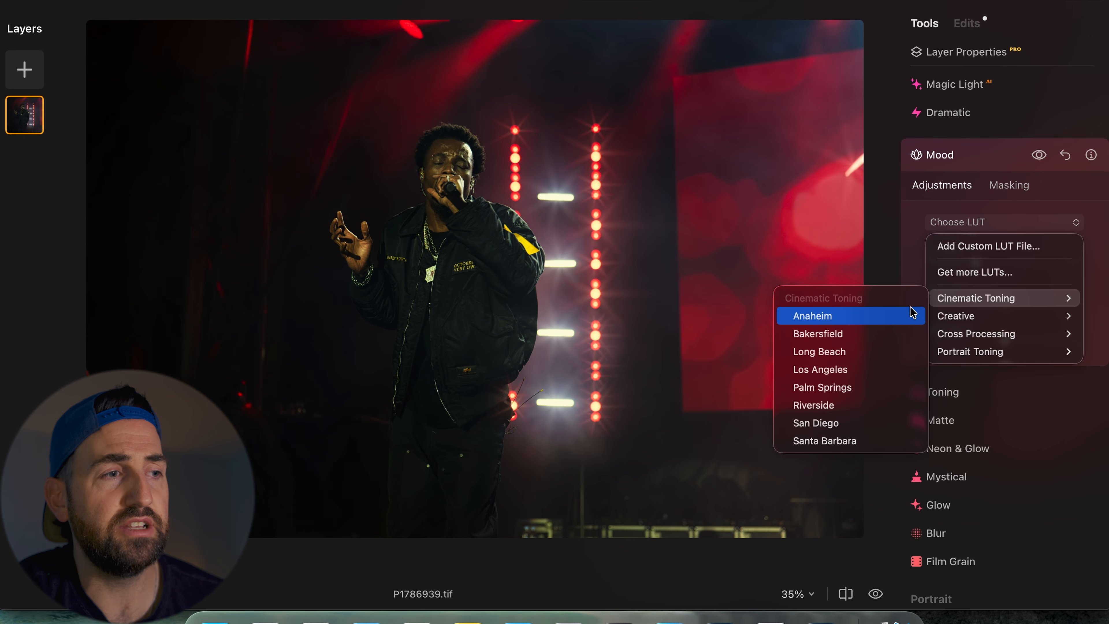
click(998, 159)
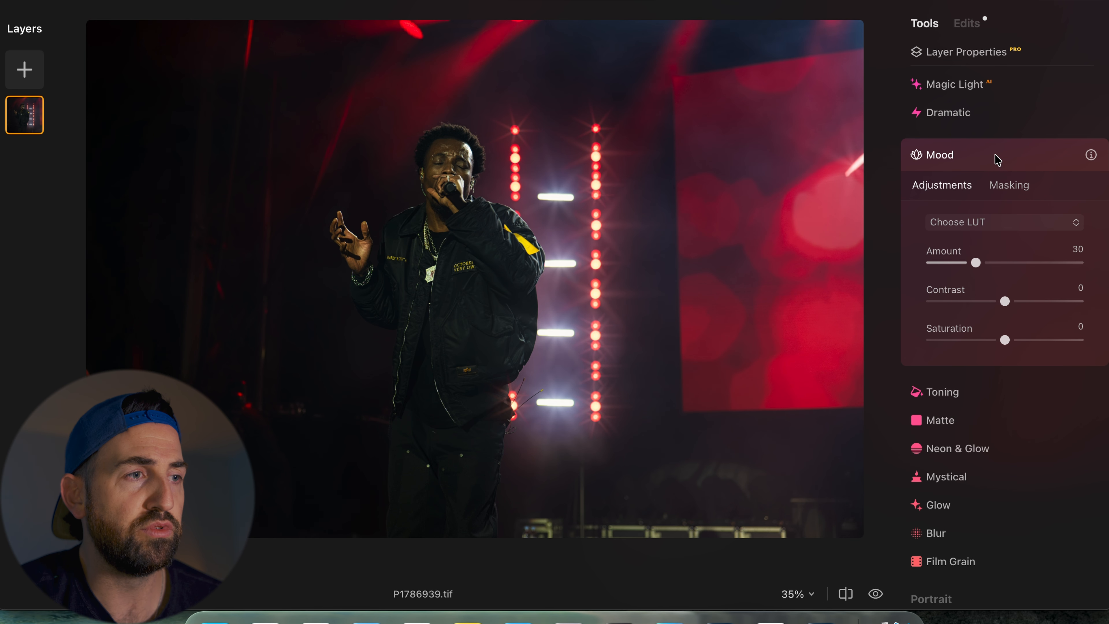
click(997, 160)
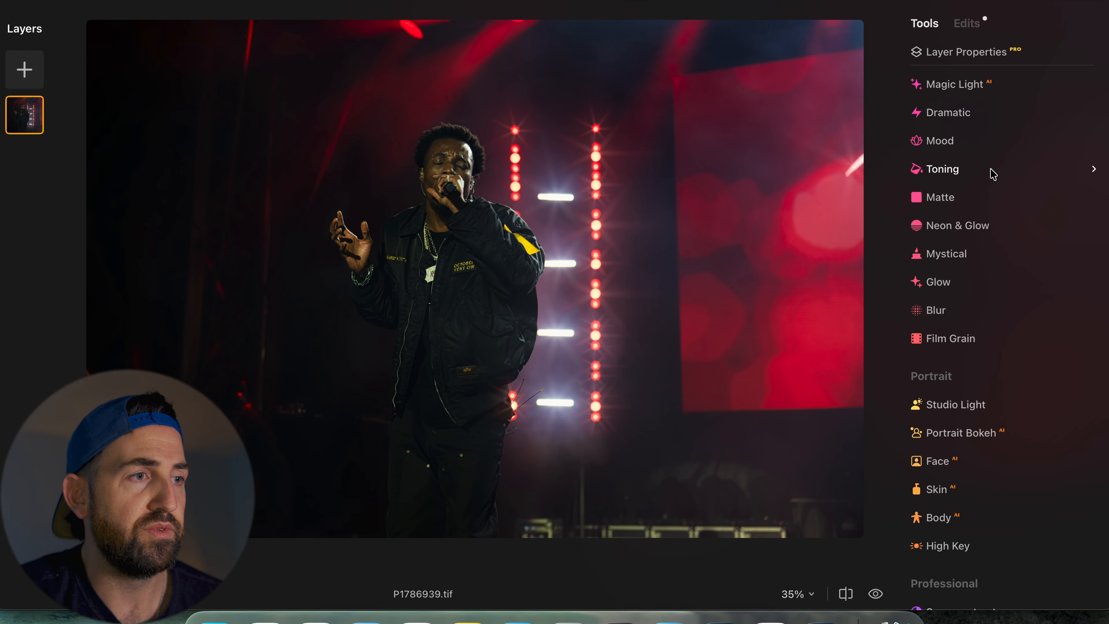
- Open Toning and set the Shadows Saturation to 20 and Hue to 105
click(966, 171)
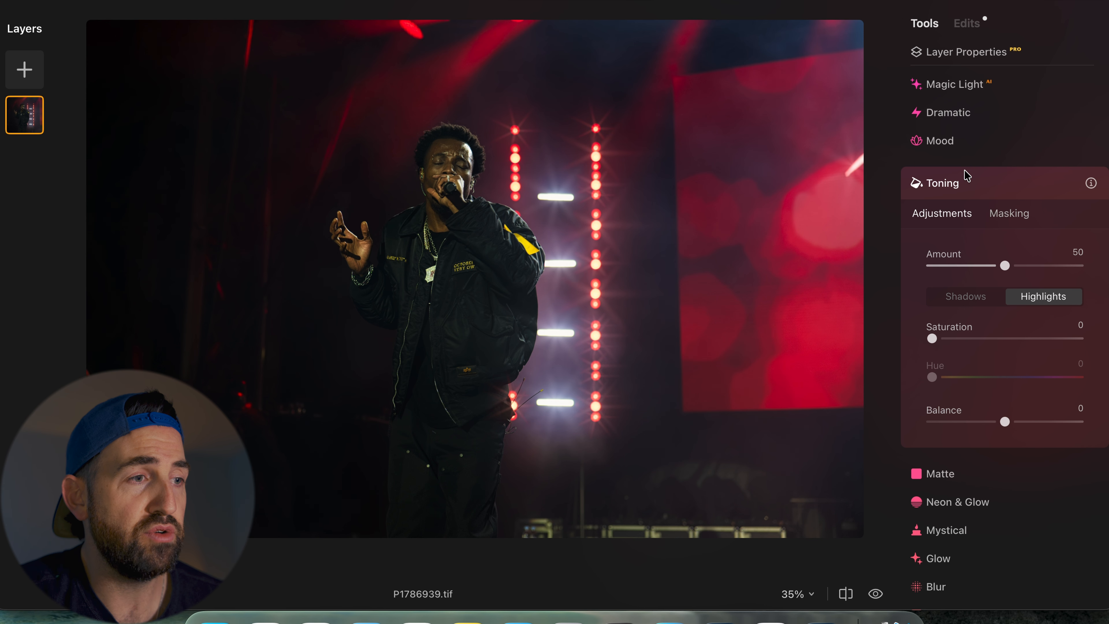
scroll(966, 175, down, 3)
click(962, 222)
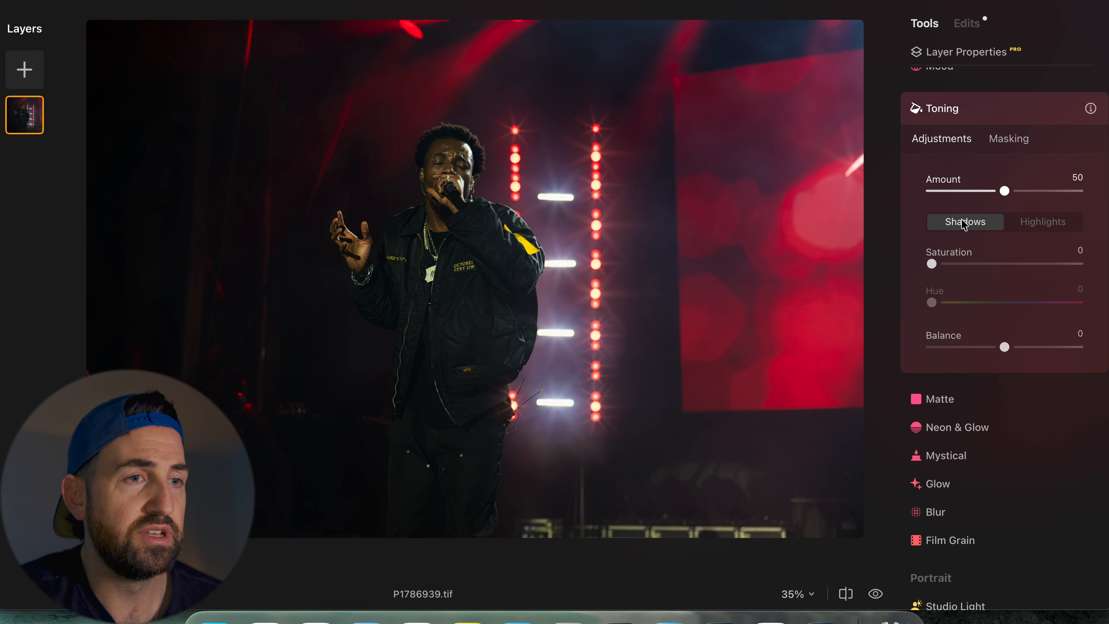
click(962, 264)
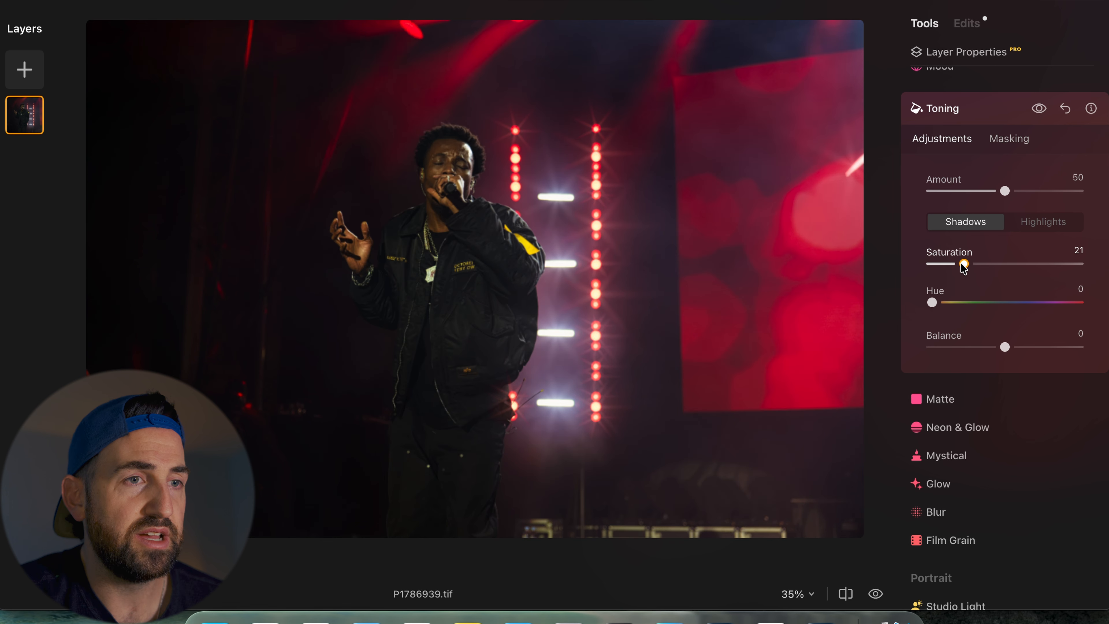
drag(964, 266, 961, 267)
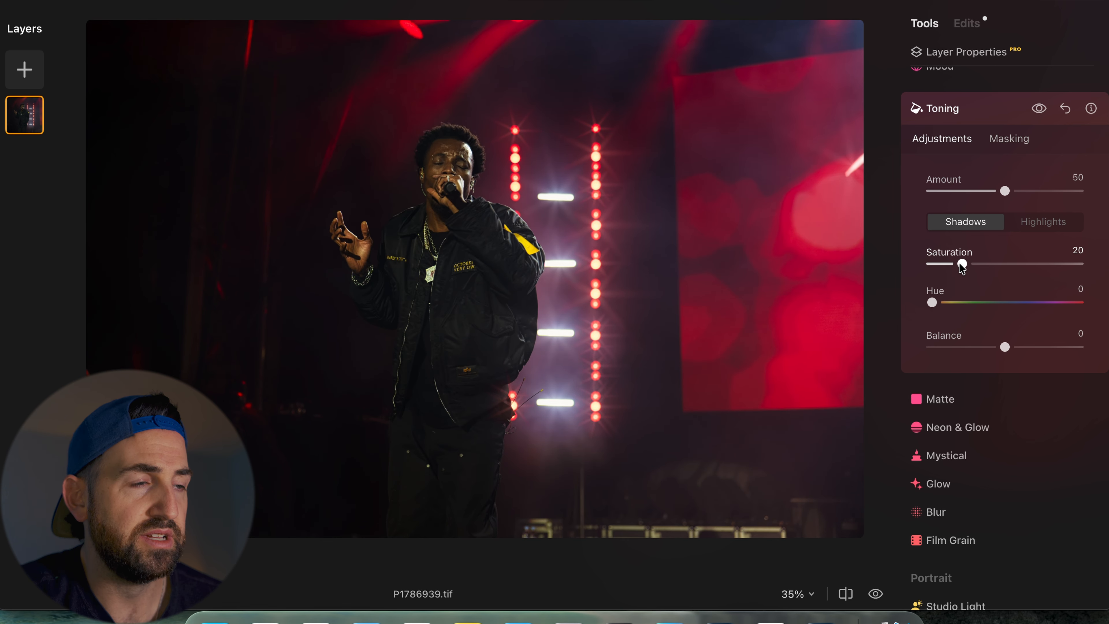
click(968, 302)
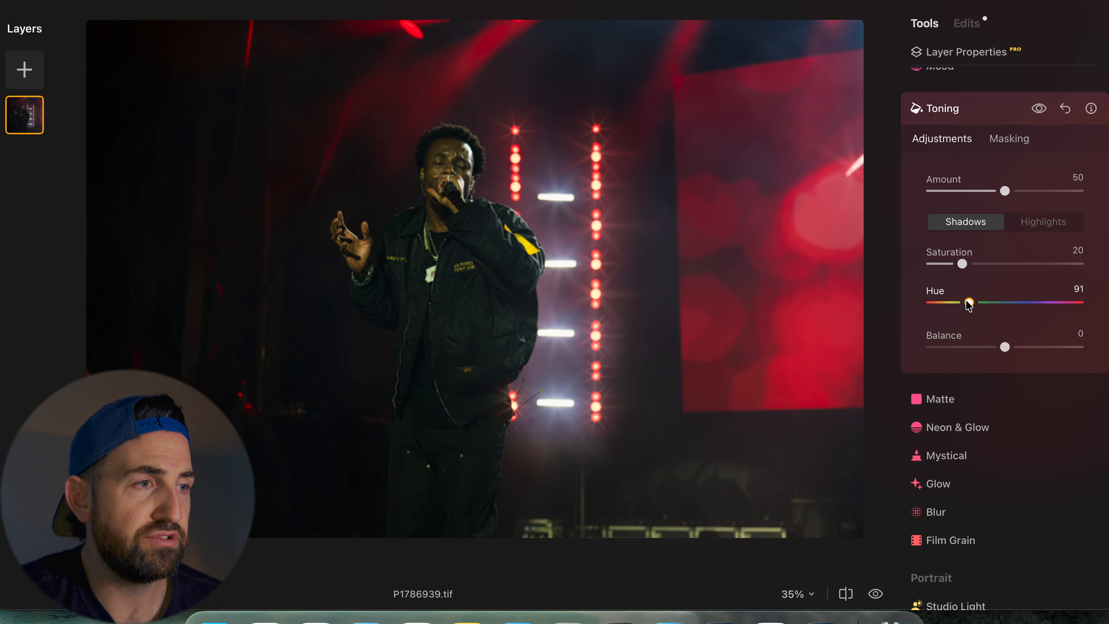
drag(967, 303, 974, 303)
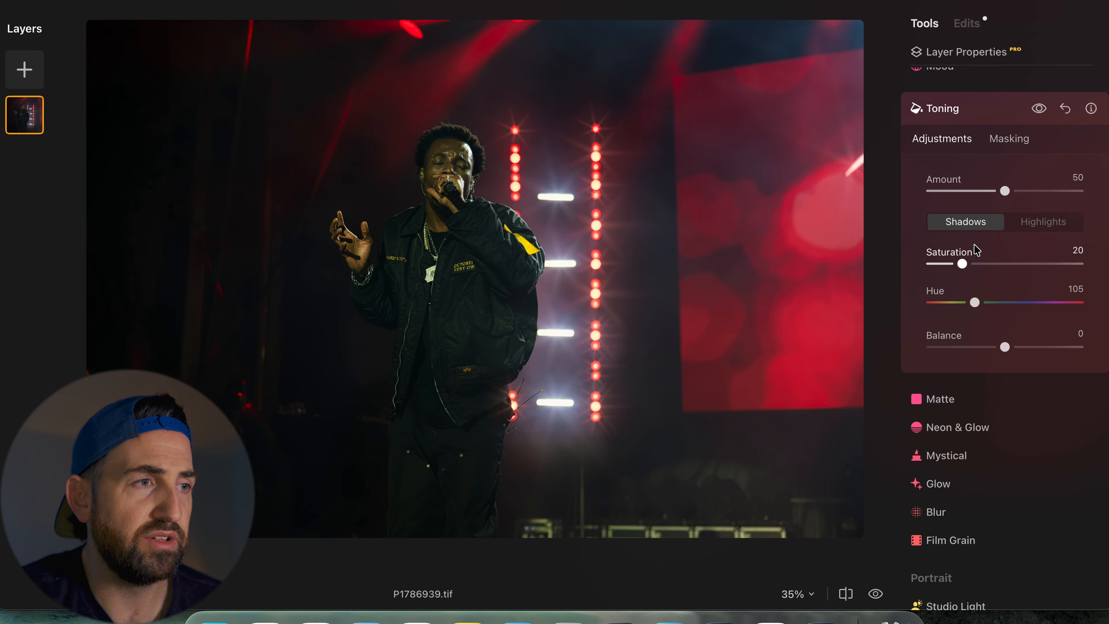
- Lower the Toning Amount to 25 and raise the Shadows Saturation to 32
click(985, 192)
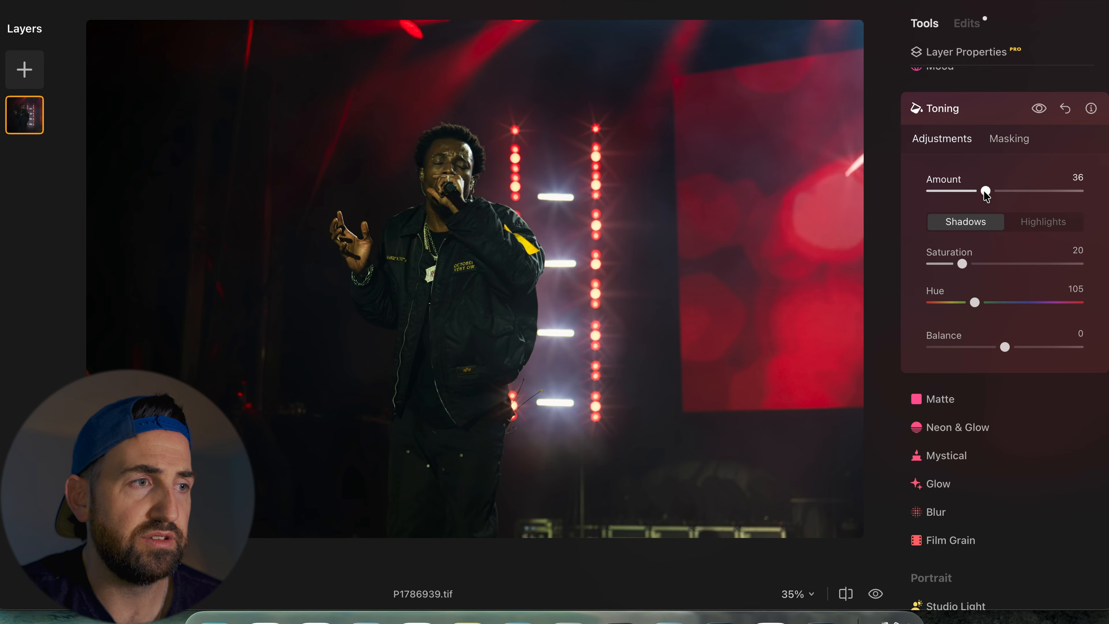
mouse_move(985, 193)
mouse_down()
mouse_move(943, 200)
mouse_move(970, 204)
mouse_up()
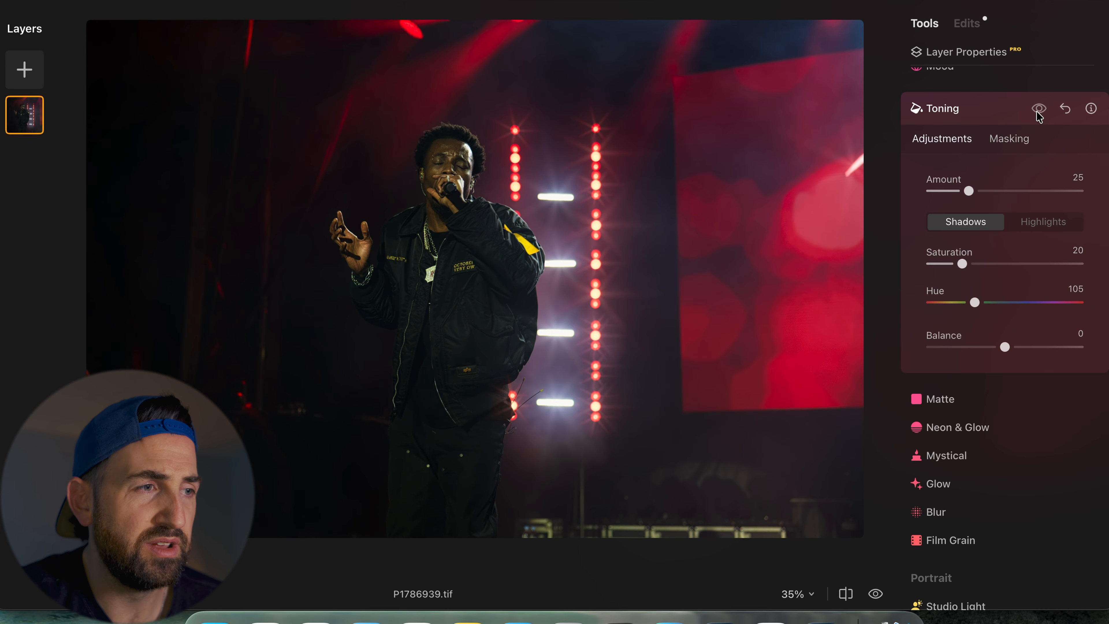
drag(963, 258, 978, 262)
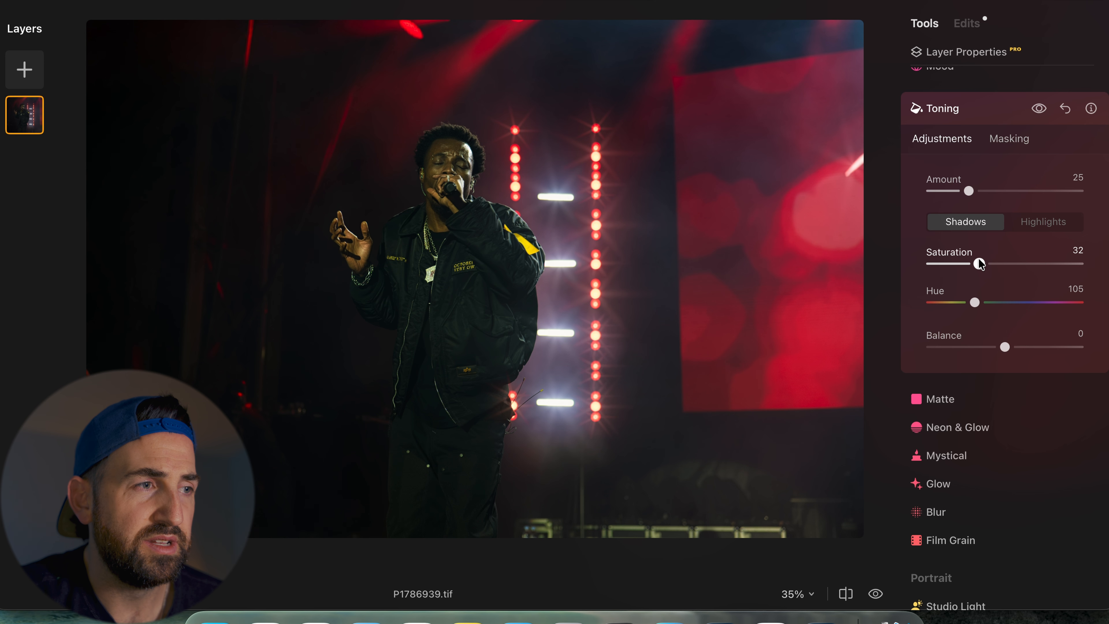
- Switch Toning to Highlights and set Saturation to 19 and Hue to 251
click(1044, 223)
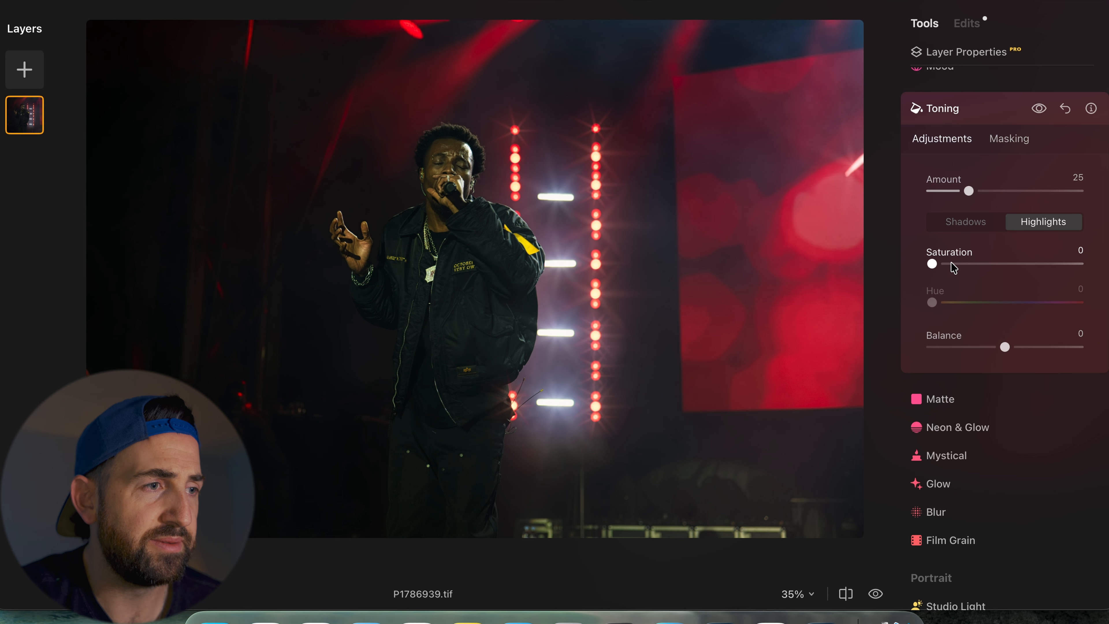
click(960, 265)
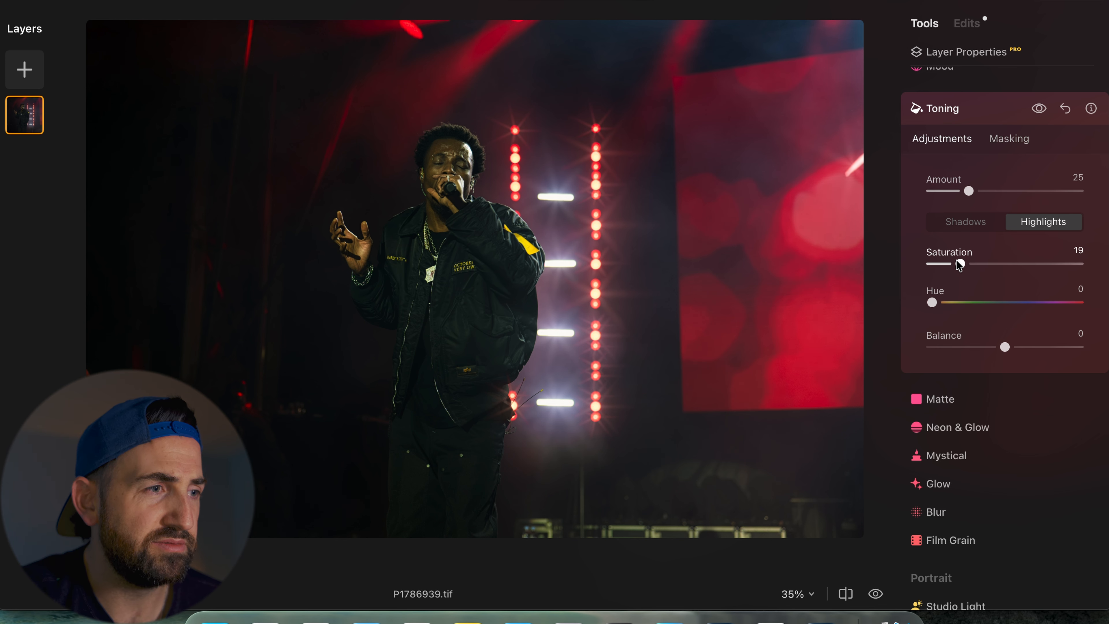
click(1034, 302)
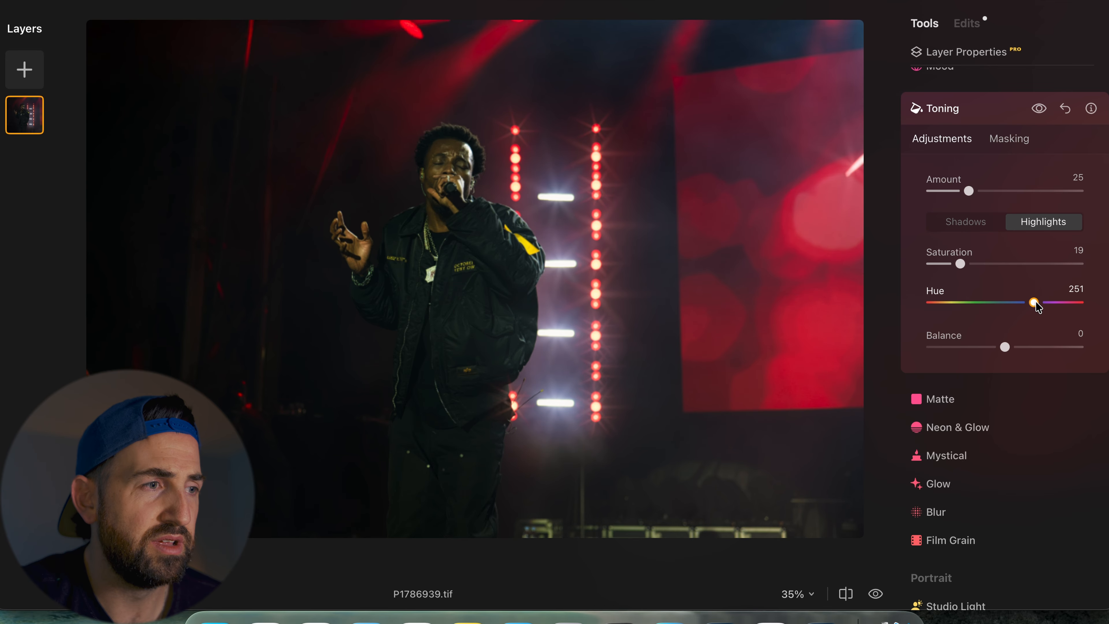
- Set the Toning Highlights Hue to 245, the Balance to -41 and the Amount to 29
drag(1035, 303, 1033, 304)
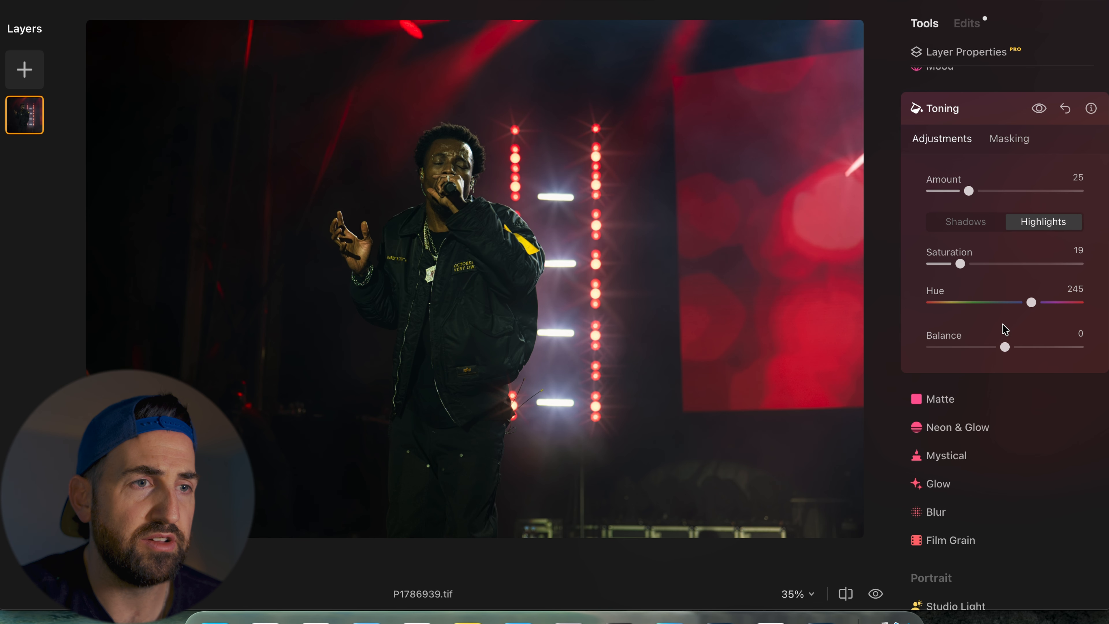
drag(1004, 347, 974, 348)
drag(975, 192, 976, 191)
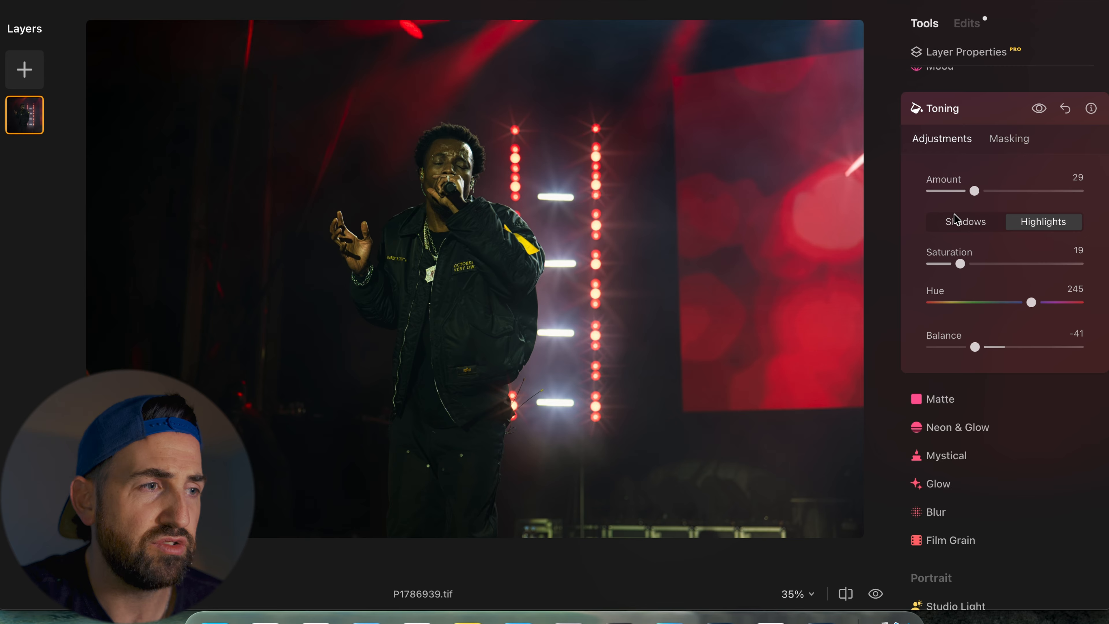
- Switch Toning to Shadows, set Saturation to 20 and toggle the Toning preview to compare
click(962, 223)
click(965, 264)
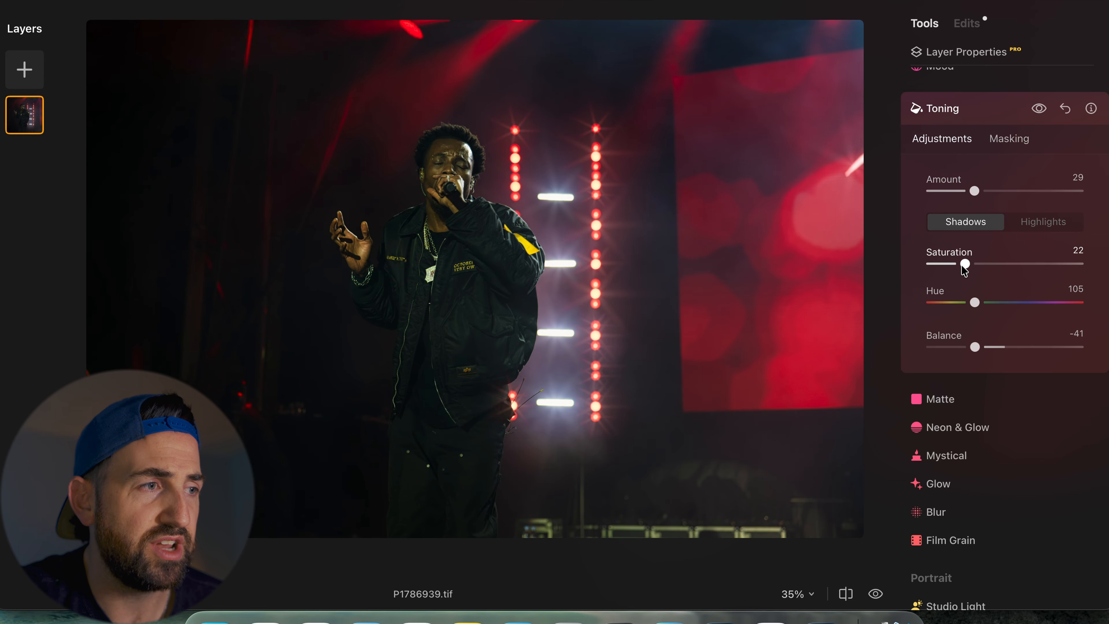
drag(961, 264, 962, 264)
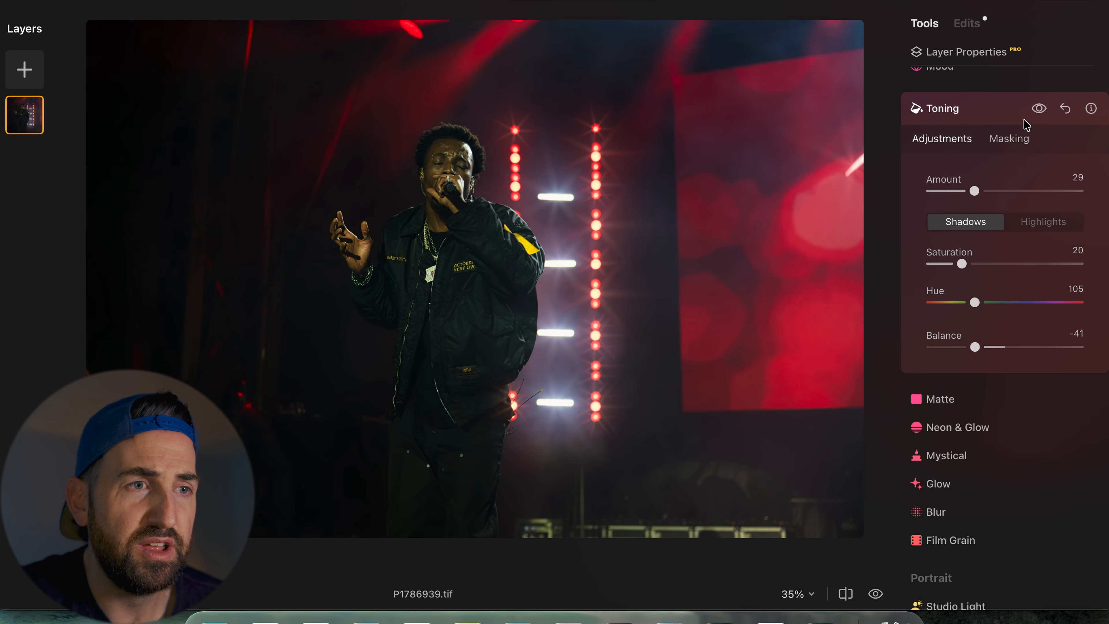
click(1037, 108)
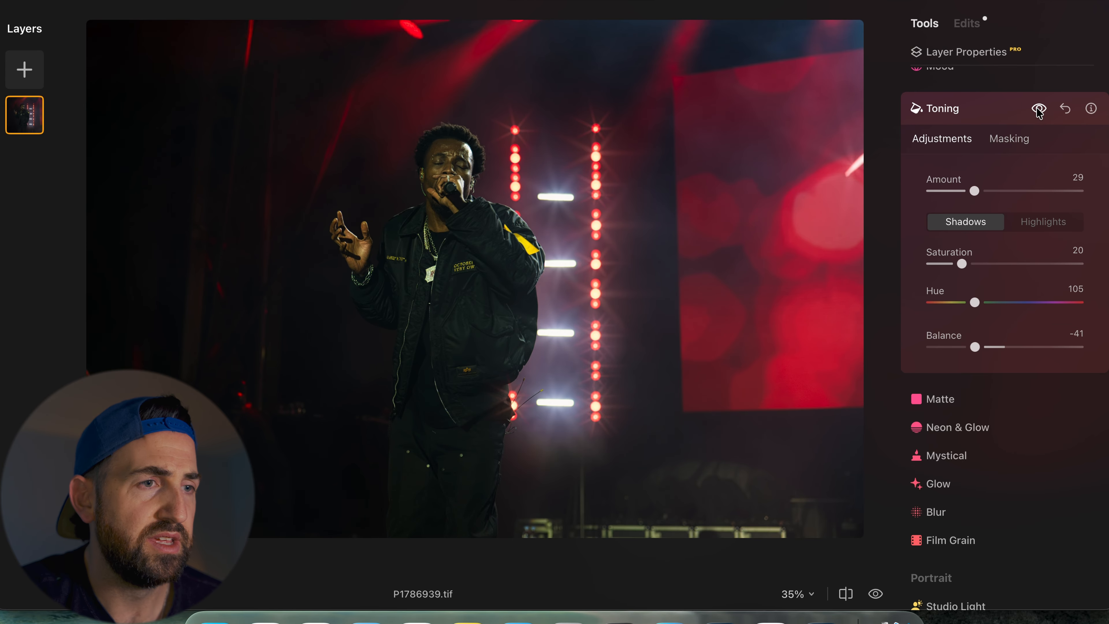
- Try the Matte tool at an Amount of 47, then reset it and close the tool
scroll(1038, 110, down, 5)
scroll(1038, 113, up, 3)
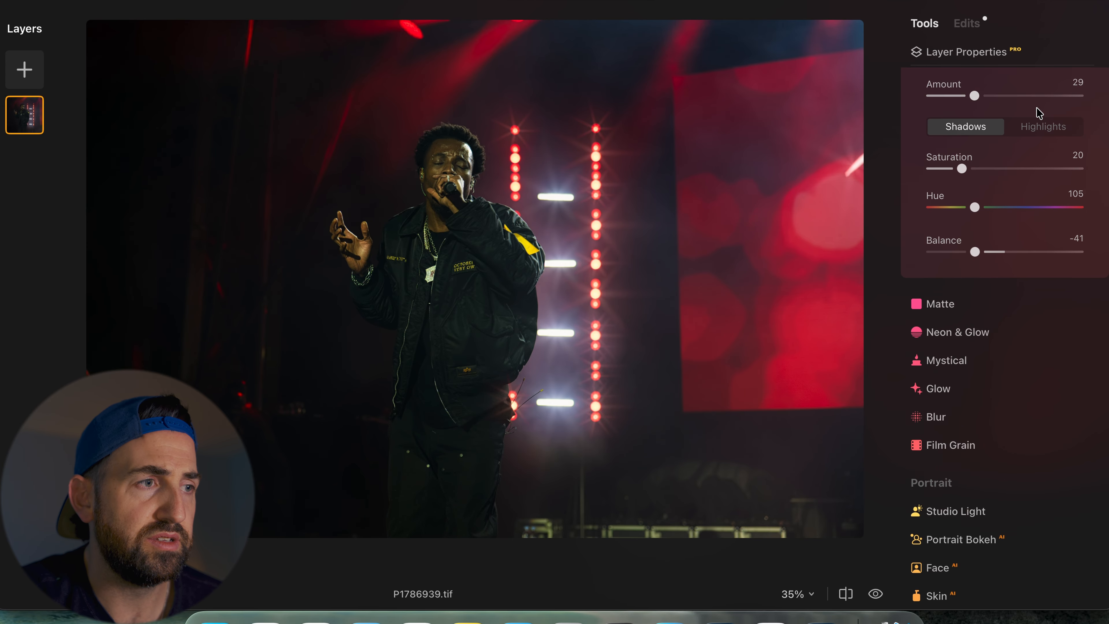
scroll(1022, 192, down, 3)
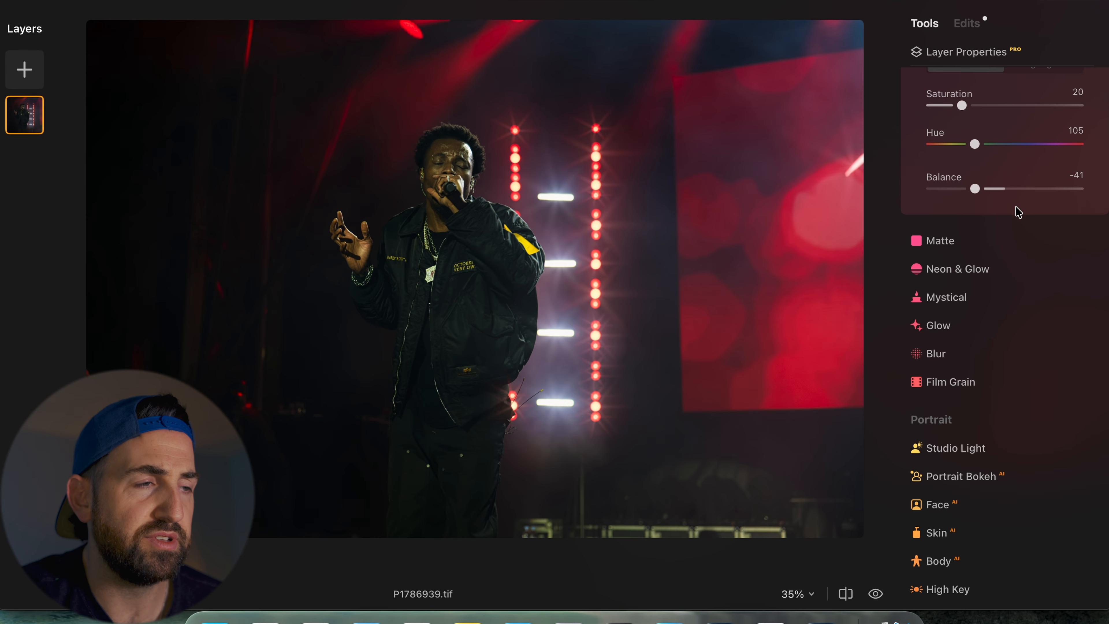
click(977, 241)
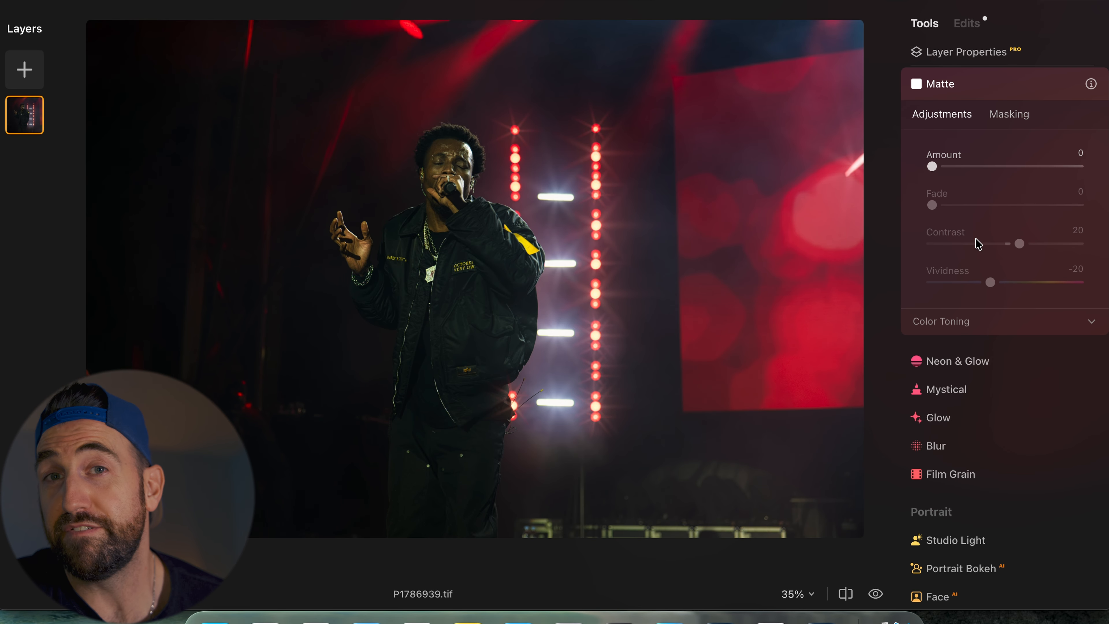
click(971, 166)
drag(971, 166, 1000, 177)
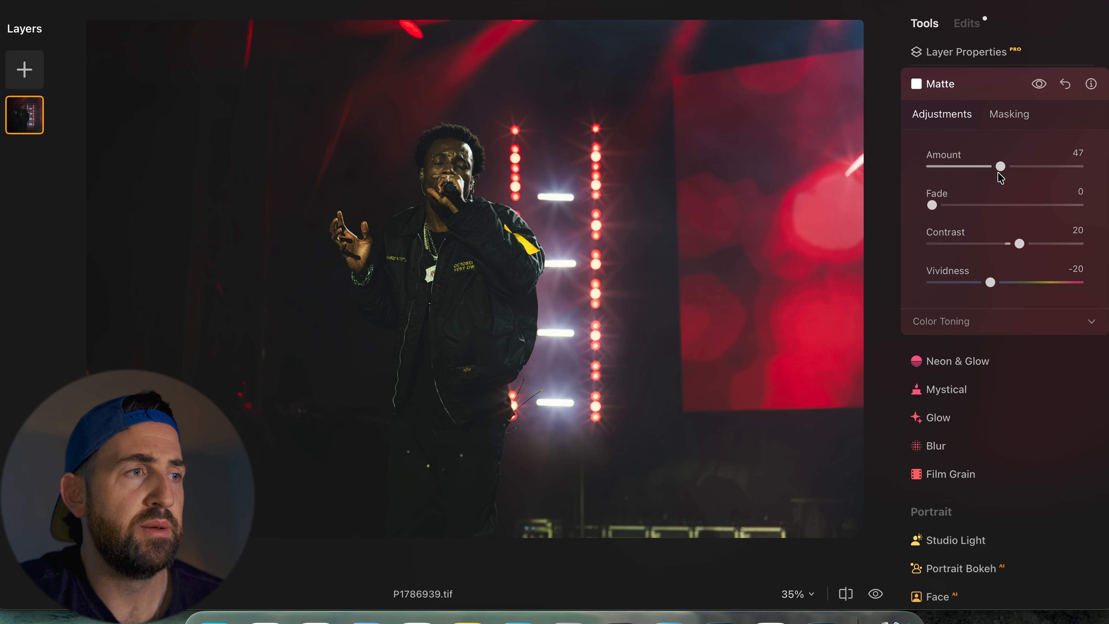
click(1063, 85)
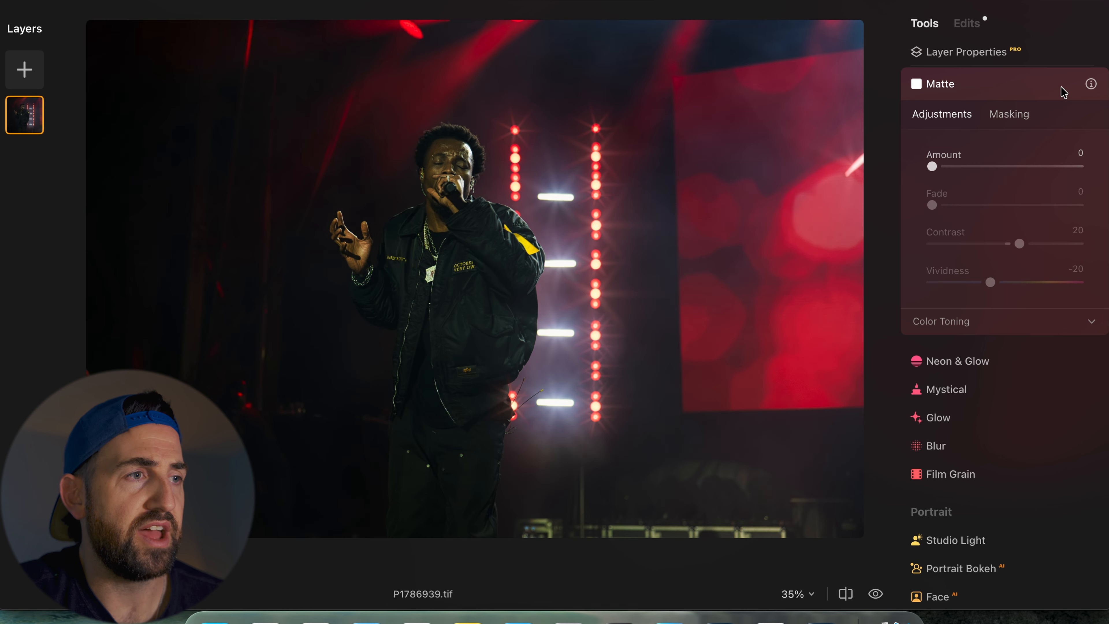
click(990, 86)
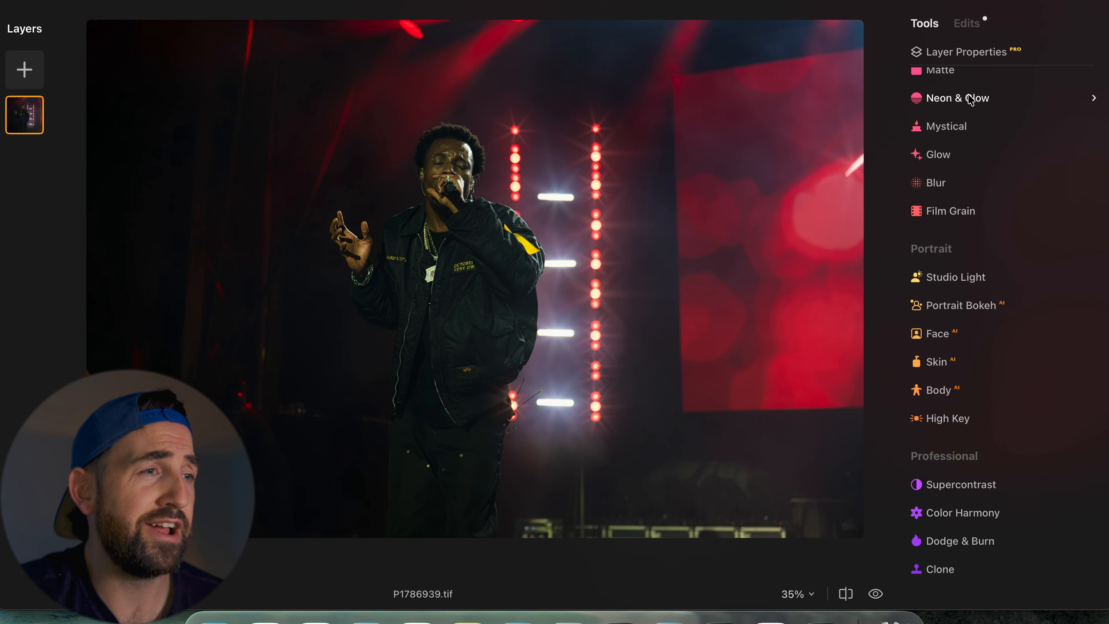
- Open Mystical, set its Amount to 35 and toggle the Mystical preview on and off to compare
click(943, 130)
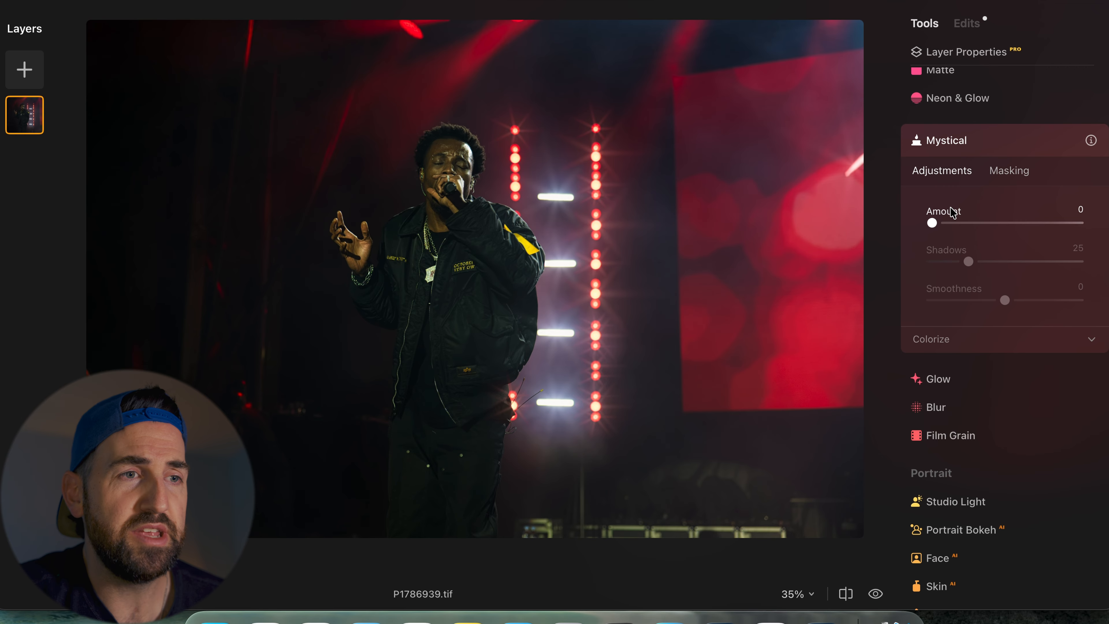
drag(954, 218, 982, 241)
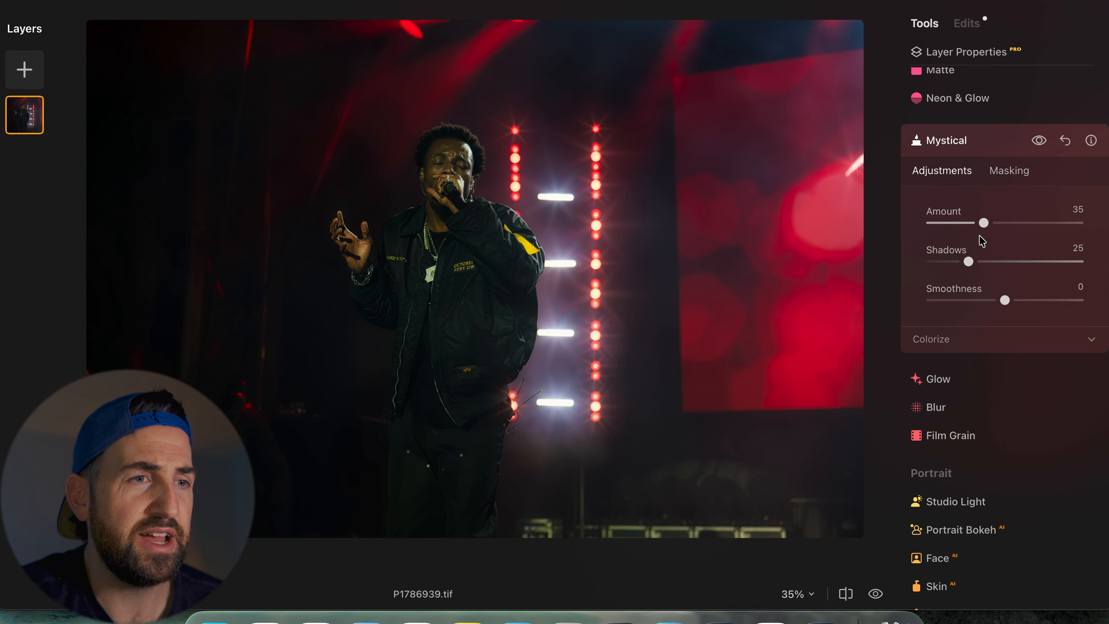
click(1034, 143)
click(1034, 143)
click(1034, 144)
click(1034, 143)
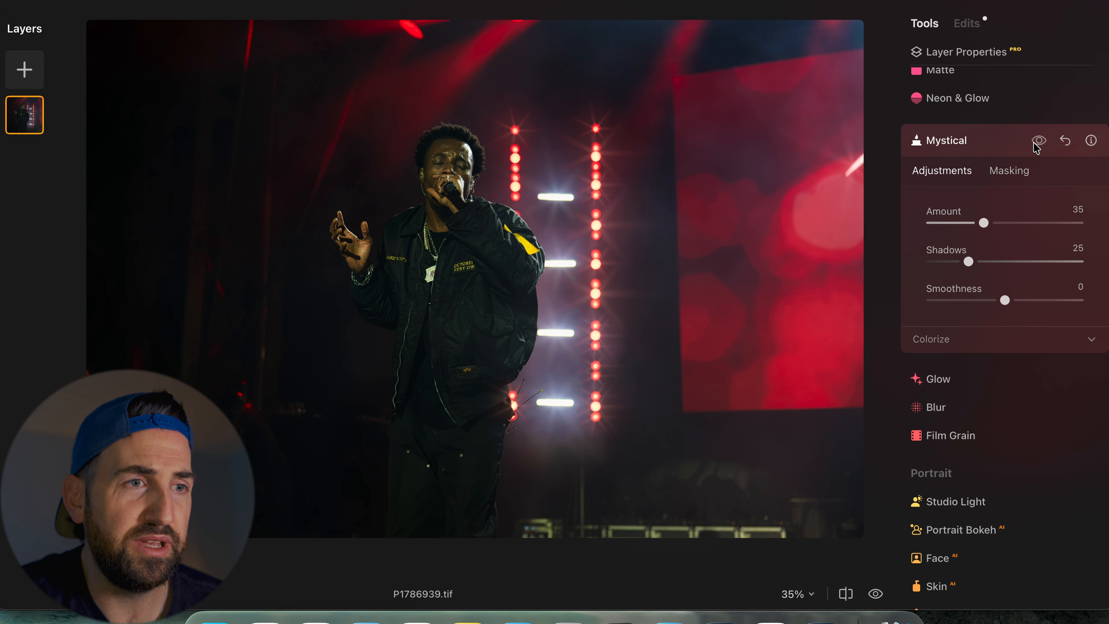
click(1036, 146)
click(1036, 146)
click(1036, 147)
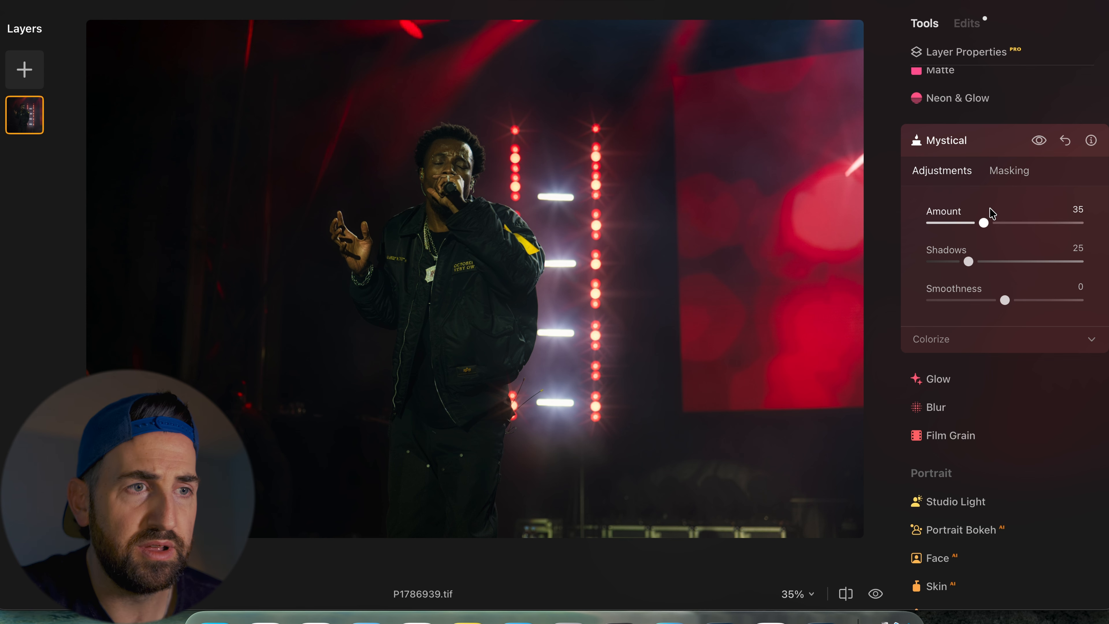
click(1041, 144)
click(1040, 144)
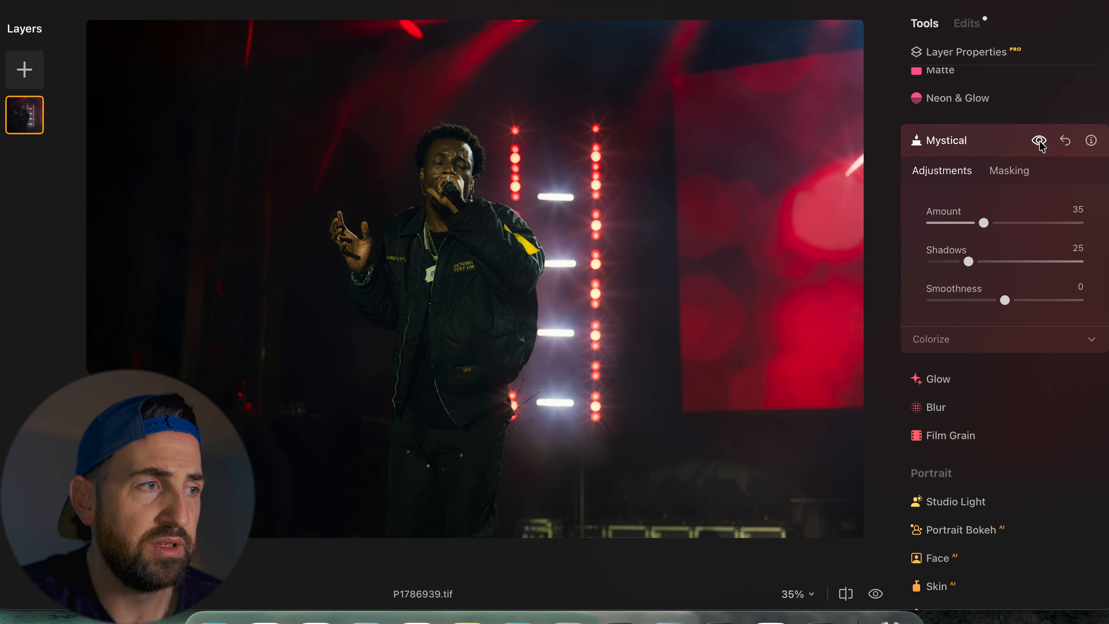
- Lower the Mystical Amount to 28 and check the effect preview
drag(983, 223, 975, 225)
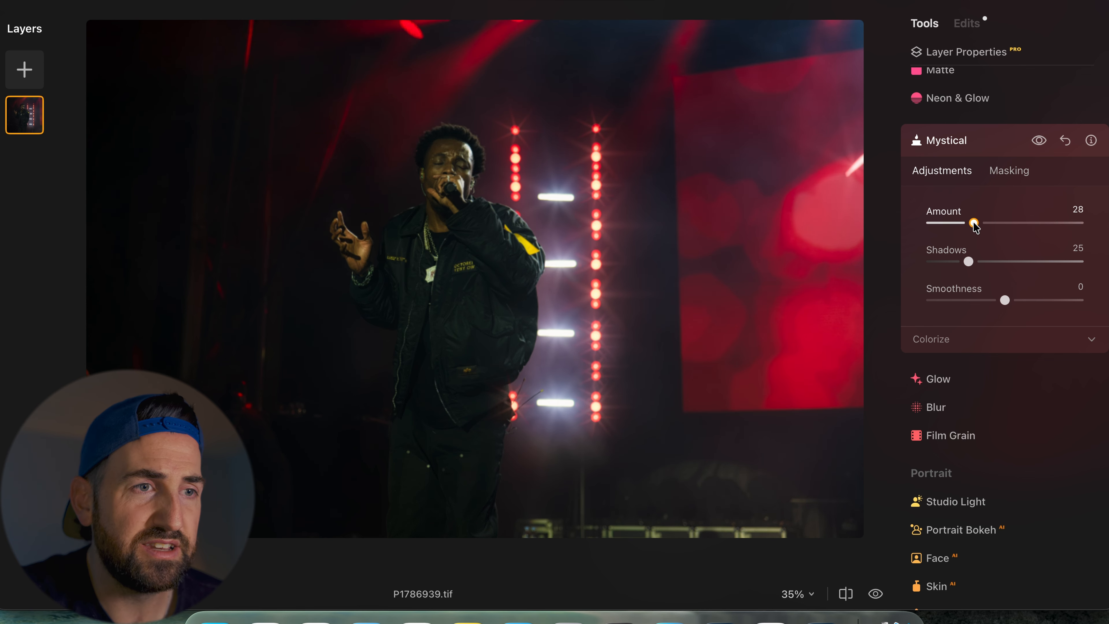
click(1039, 142)
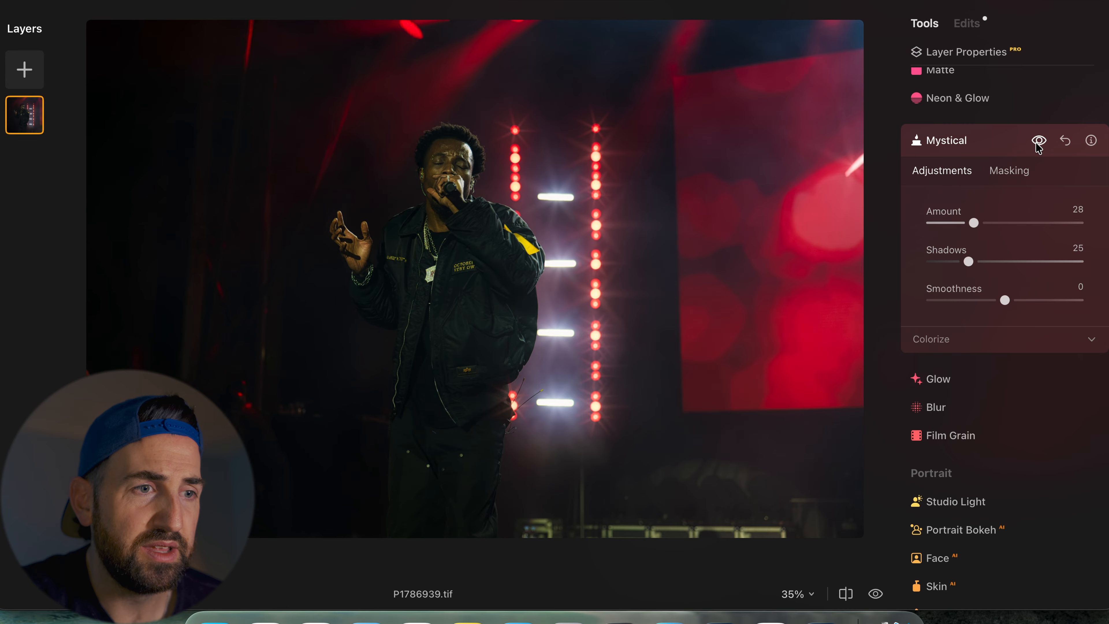
- Open Glow, set the Type to Soft Focus and the Amount to 20
scroll(1017, 224, down, 3)
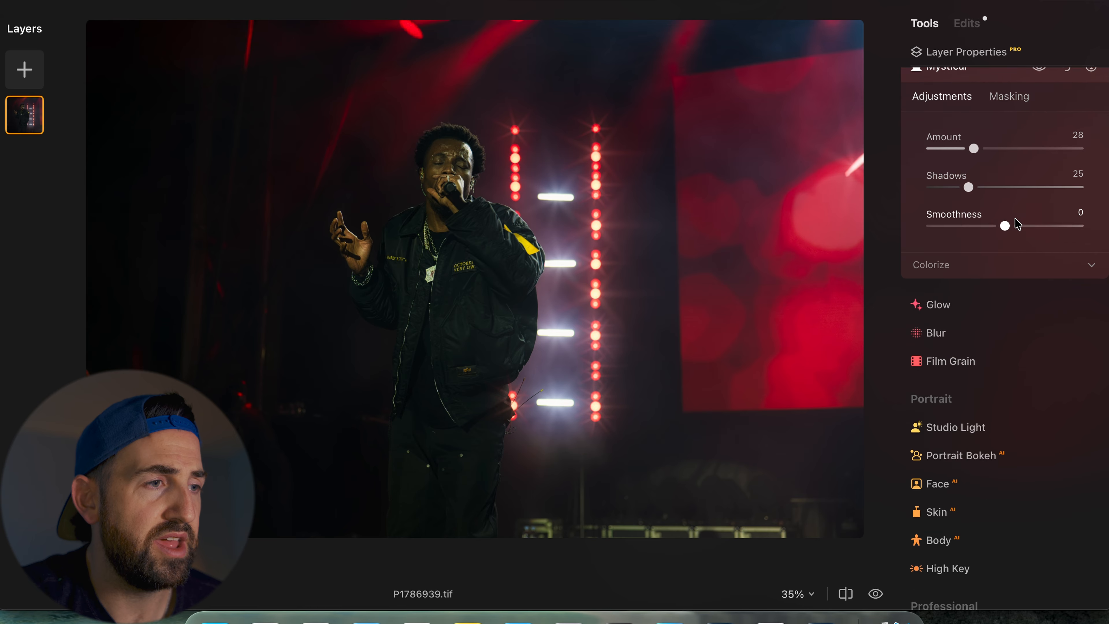
click(964, 286)
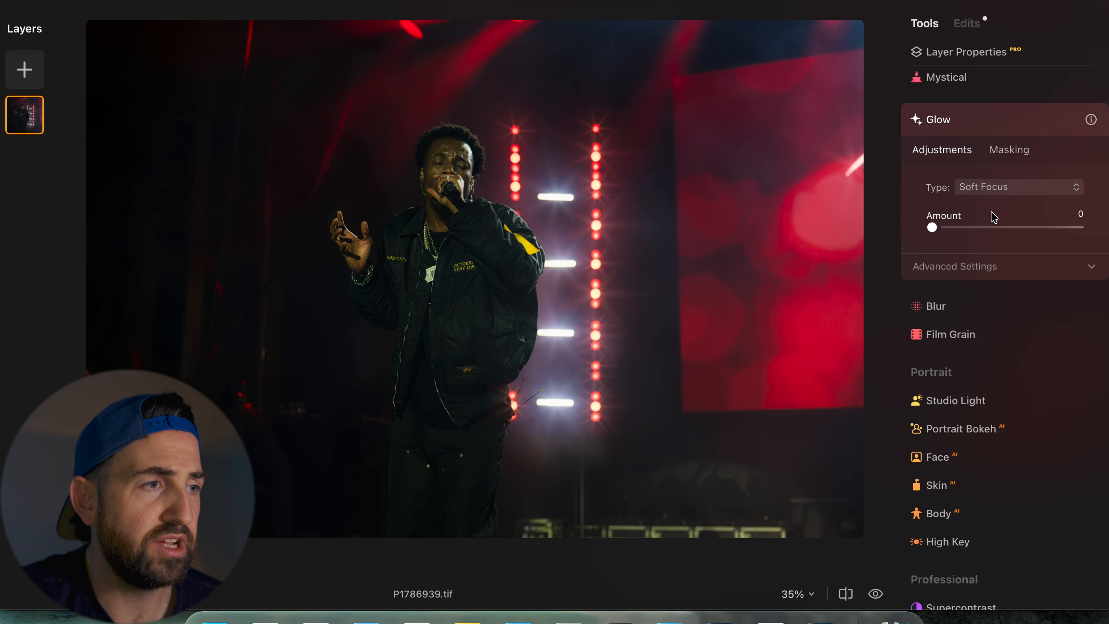
click(996, 186)
click(988, 228)
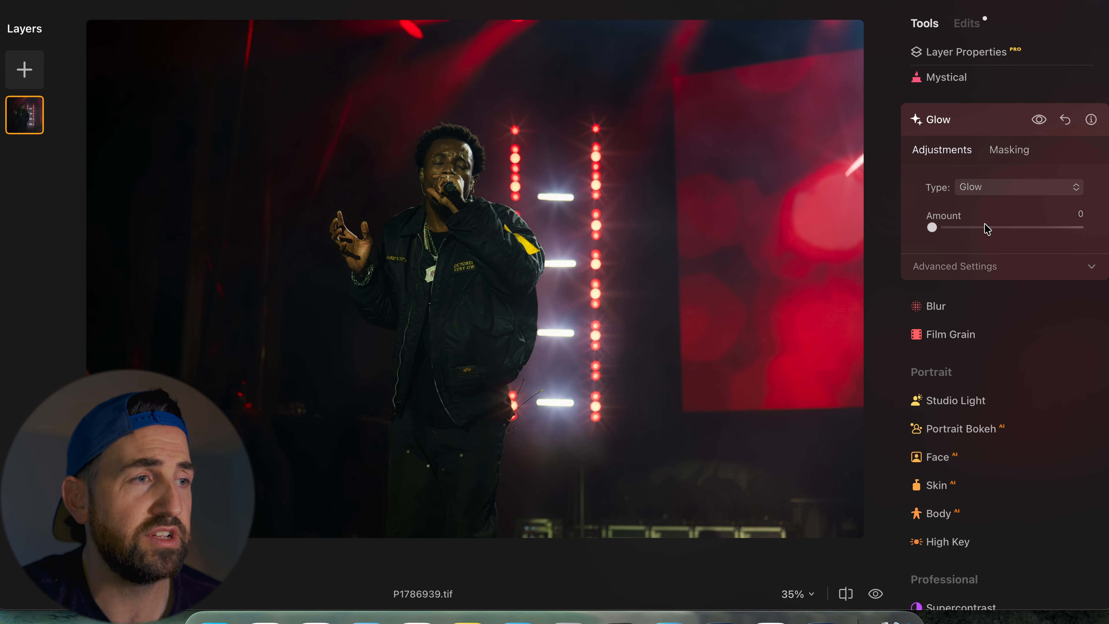
click(997, 188)
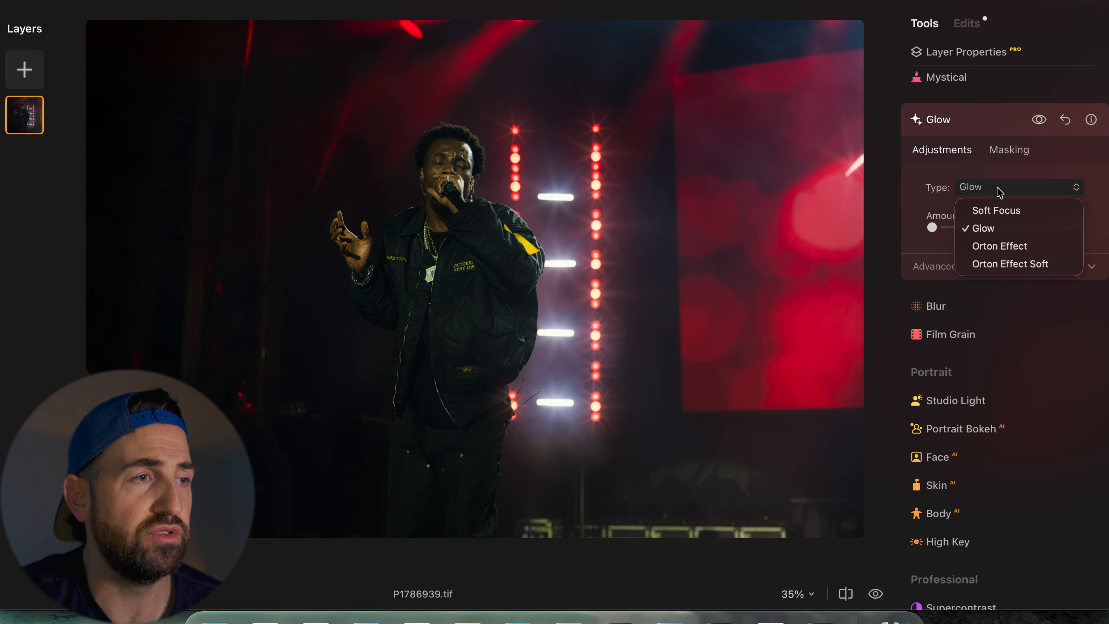
click(994, 211)
click(962, 227)
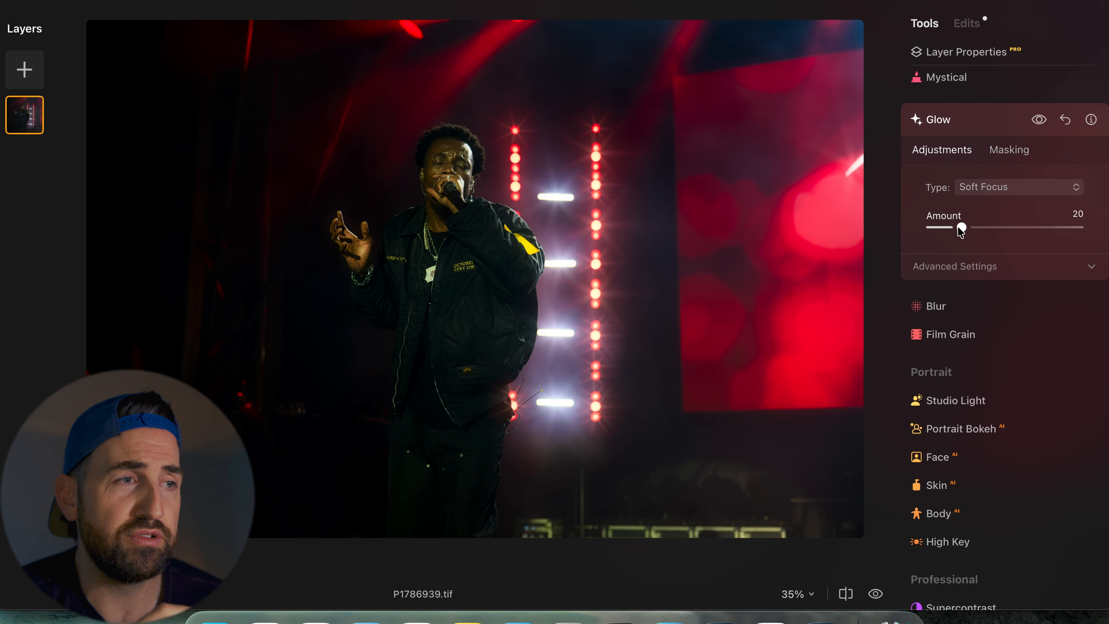
- Toggle the Glow preview on and off to compare the Soft Focus effect
click(1040, 120)
click(1040, 120)
click(1041, 120)
click(1040, 121)
click(1040, 120)
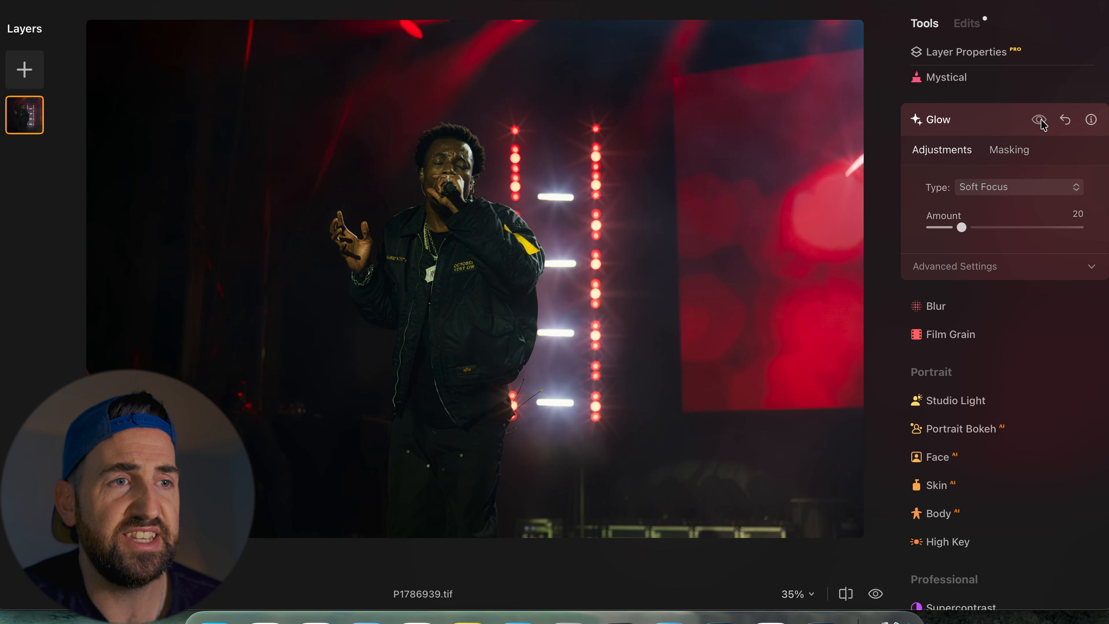
click(1040, 120)
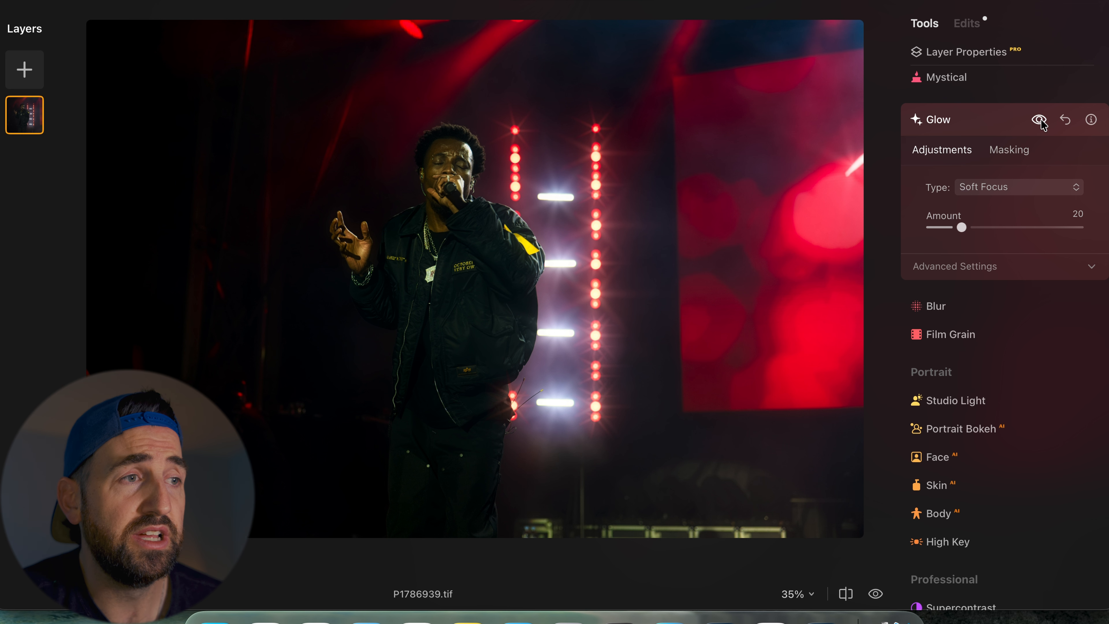
click(1040, 120)
click(1040, 120)
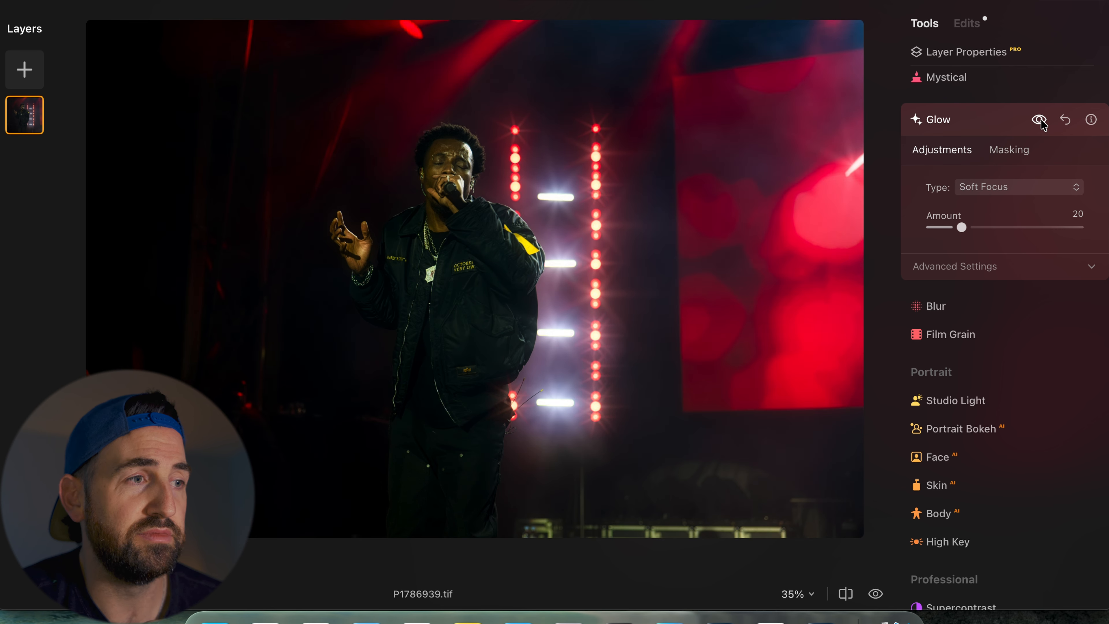
- Switch the Glow Type to Glow and raise the Amount to 27
click(992, 192)
click(980, 229)
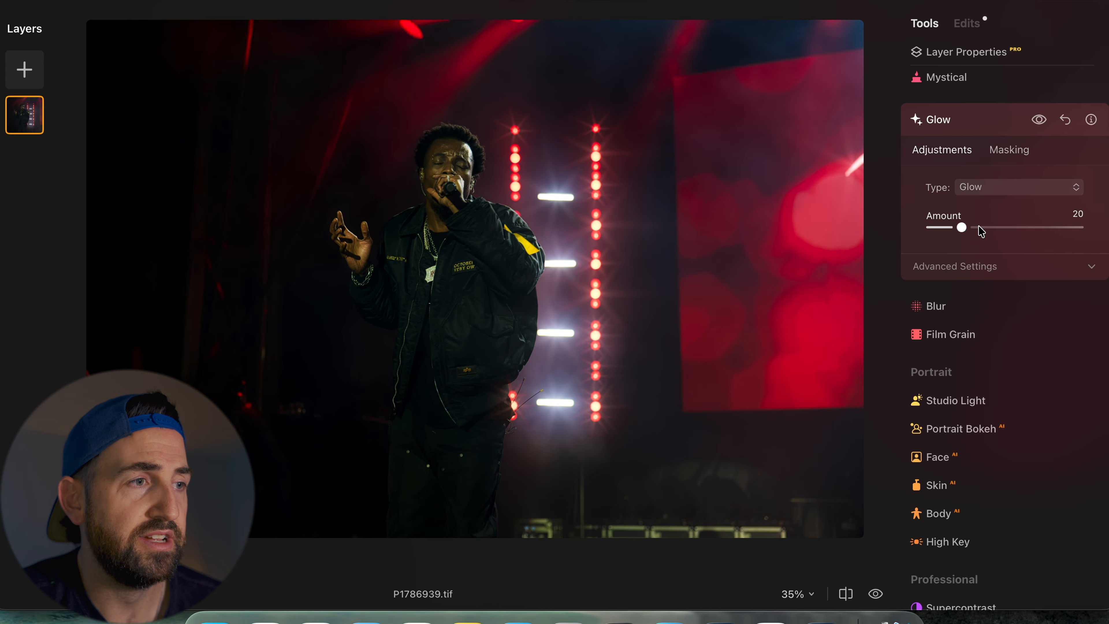
mouse_move(962, 228)
mouse_down()
mouse_move(995, 226)
mouse_move(934, 238)
mouse_move(973, 242)
mouse_up()
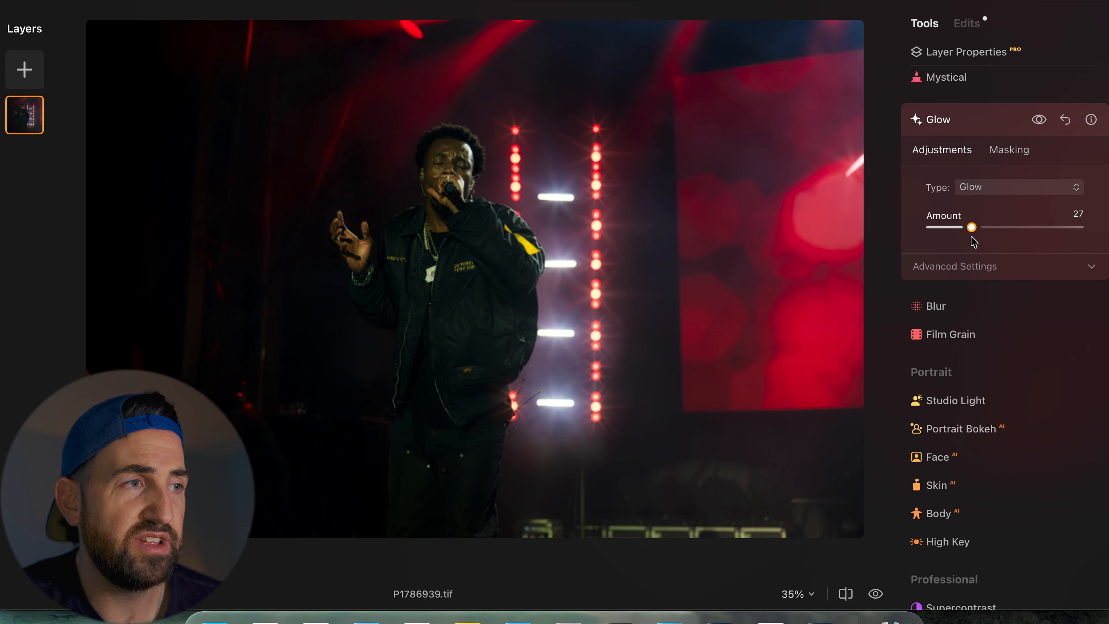
click(1039, 119)
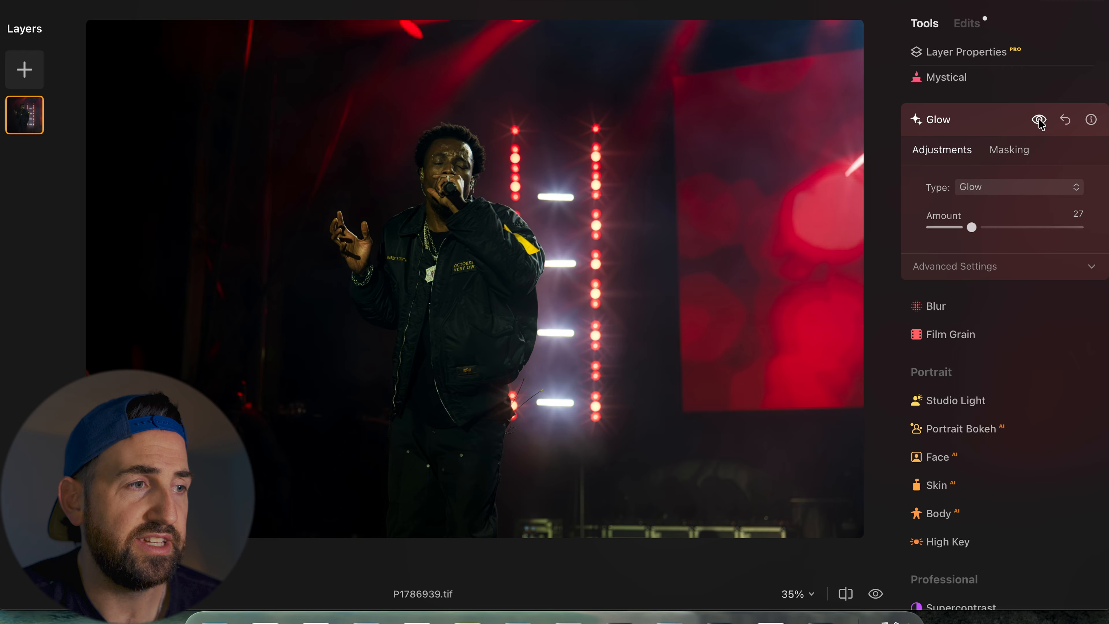
- Expand the Glow Advanced Settings and set Warmth to 5
click(1008, 270)
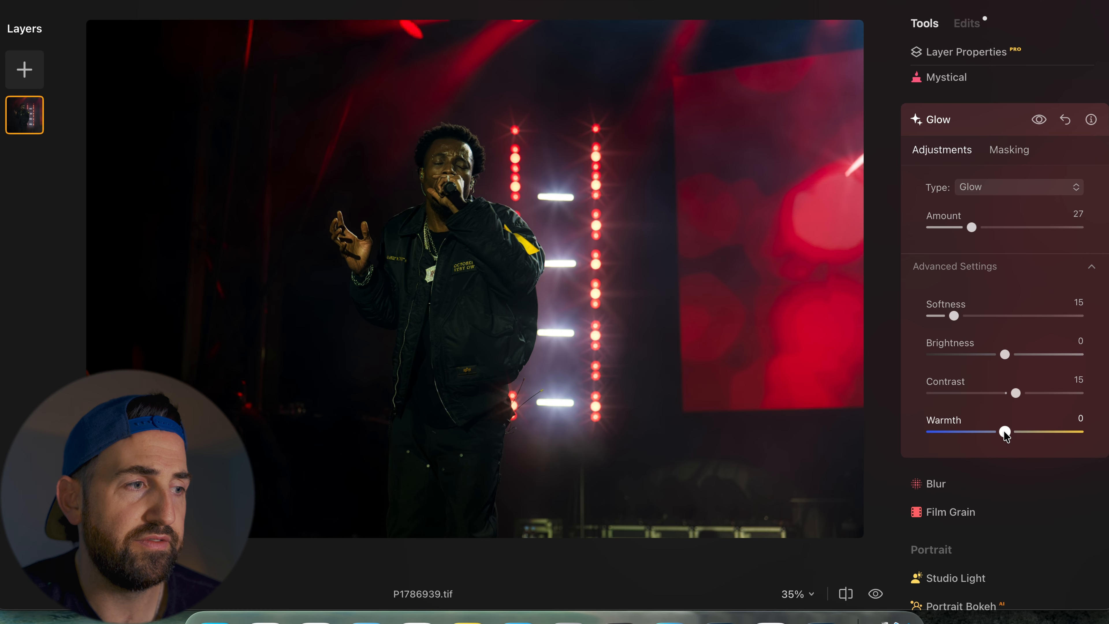
drag(1004, 431, 1008, 432)
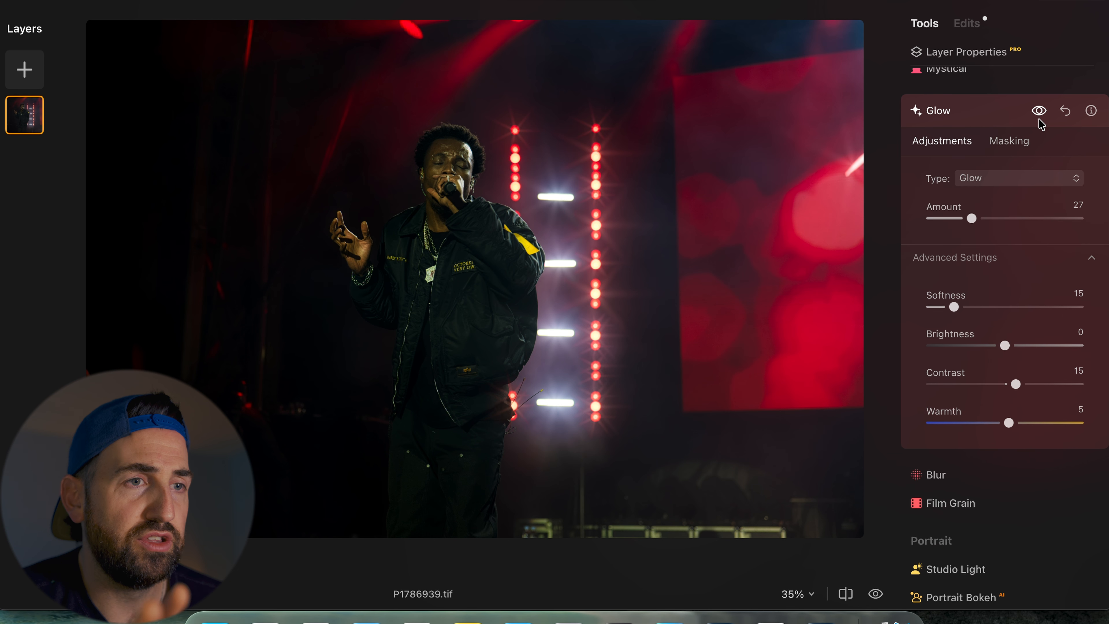
scroll(1042, 125, down, 3)
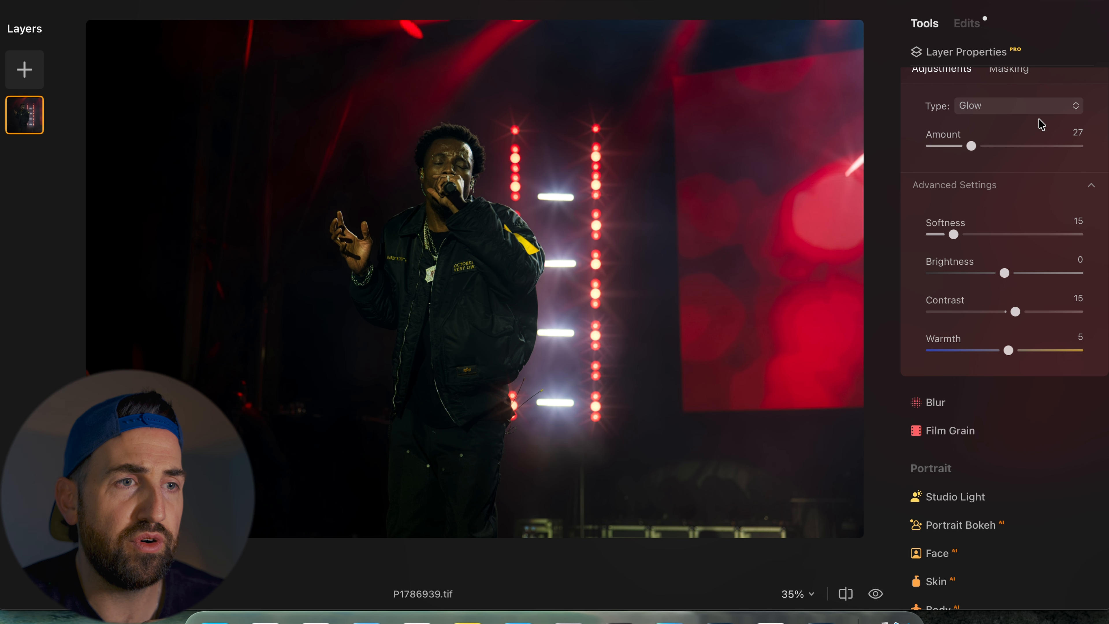
- Compare the edited photo with the original and scroll through the remaining tools
key(backslash)
key(backslash)
key(backslash)
key(backslash)
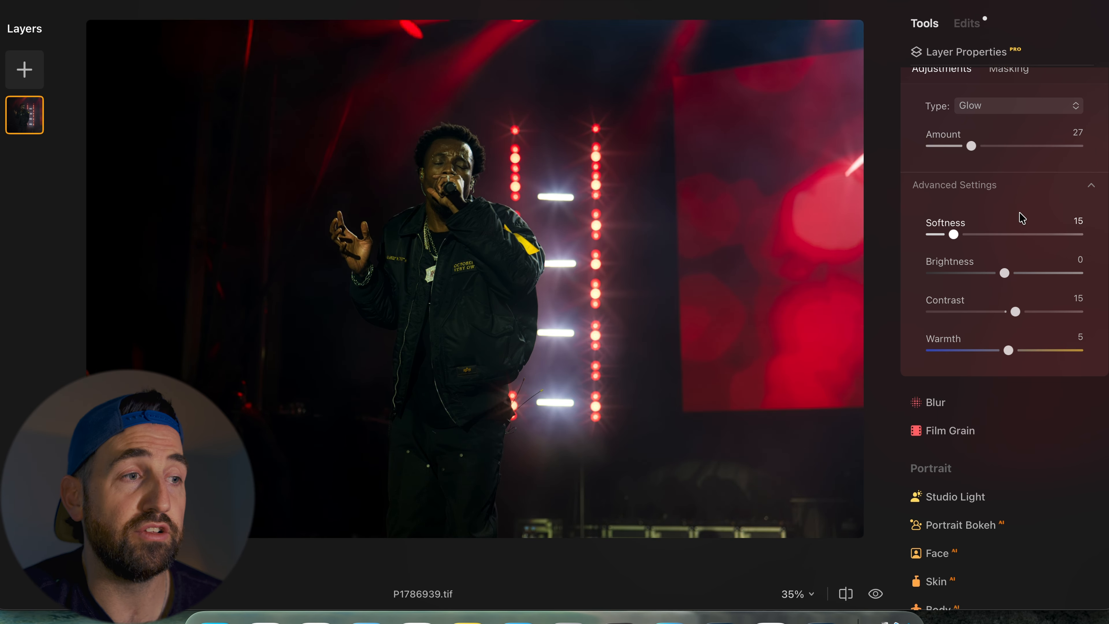
scroll(1022, 217, down, 5)
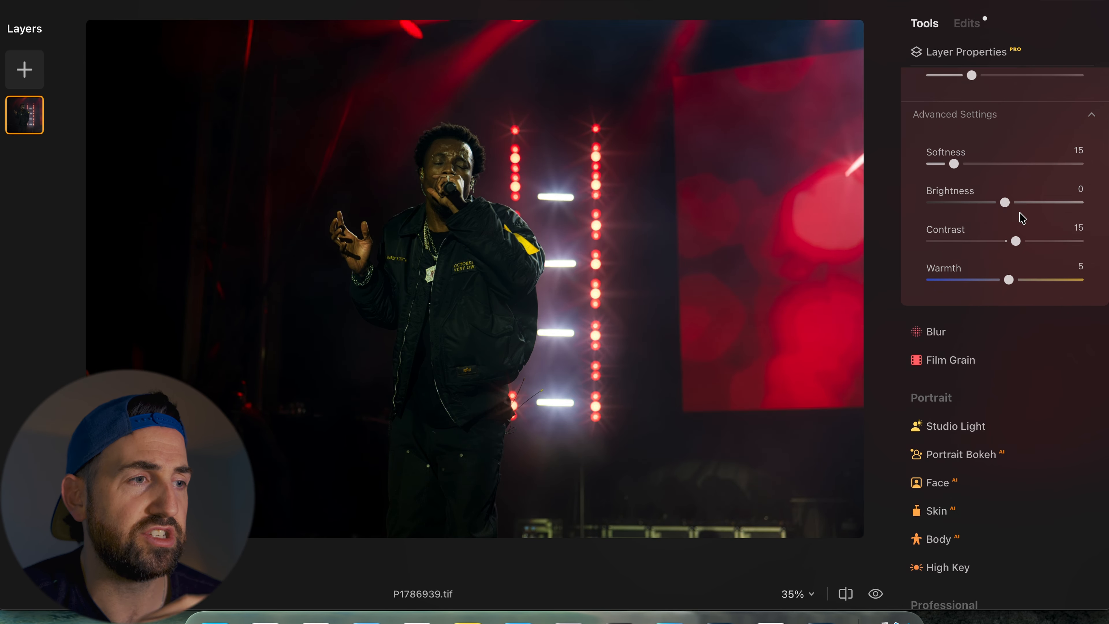
scroll(1022, 217, down, 3)
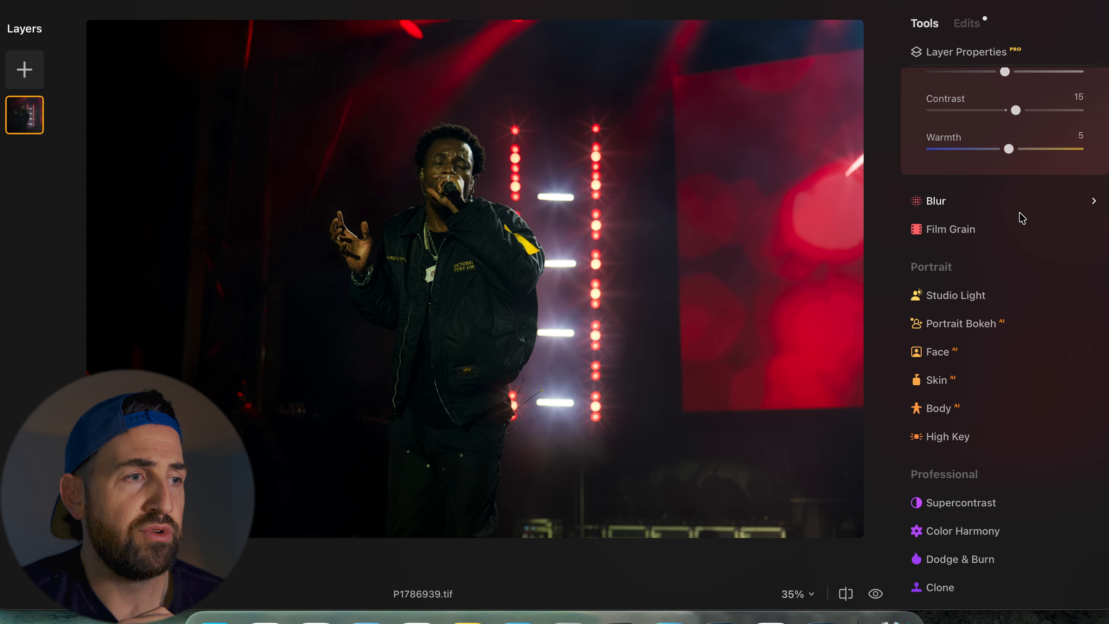
- Open the Blur and Film Grain tools to review their settings, then collapse them
scroll(1022, 218, down, 2)
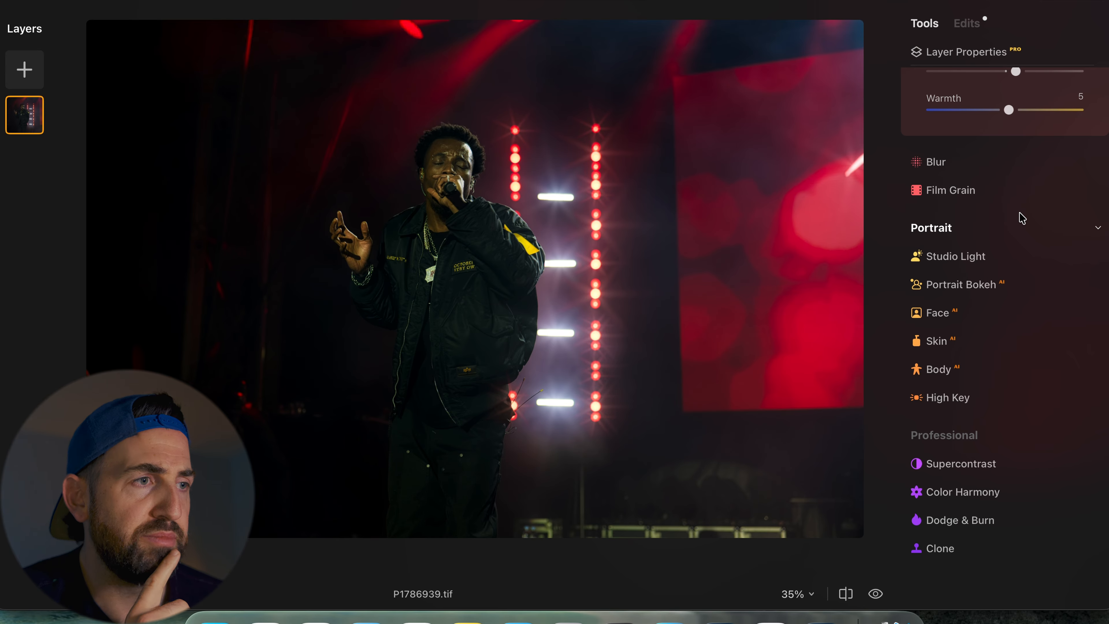
click(966, 162)
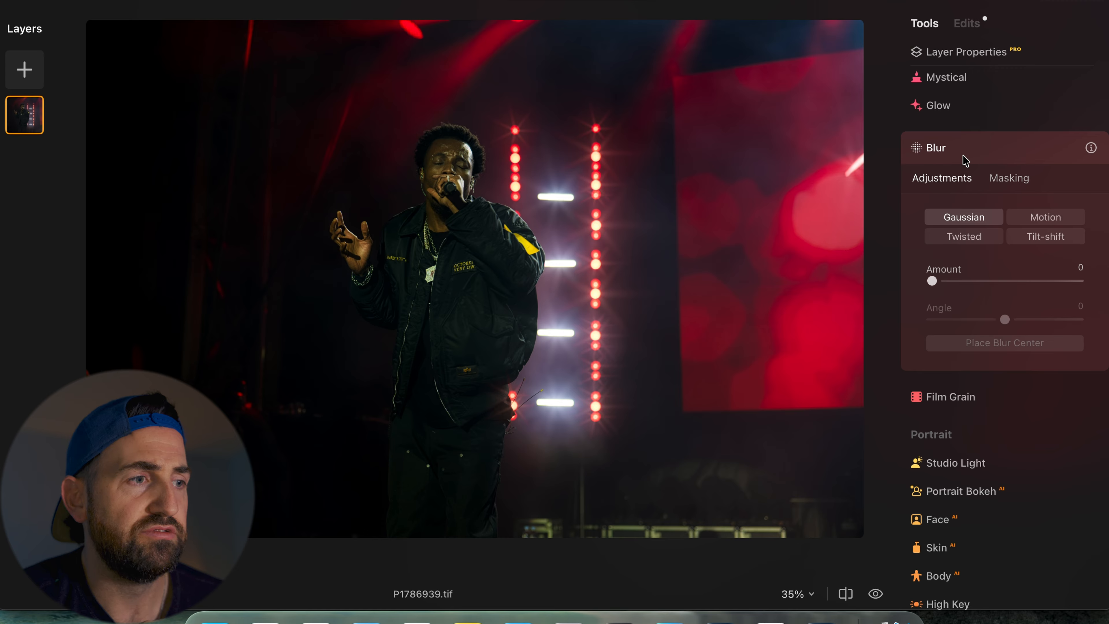
click(954, 396)
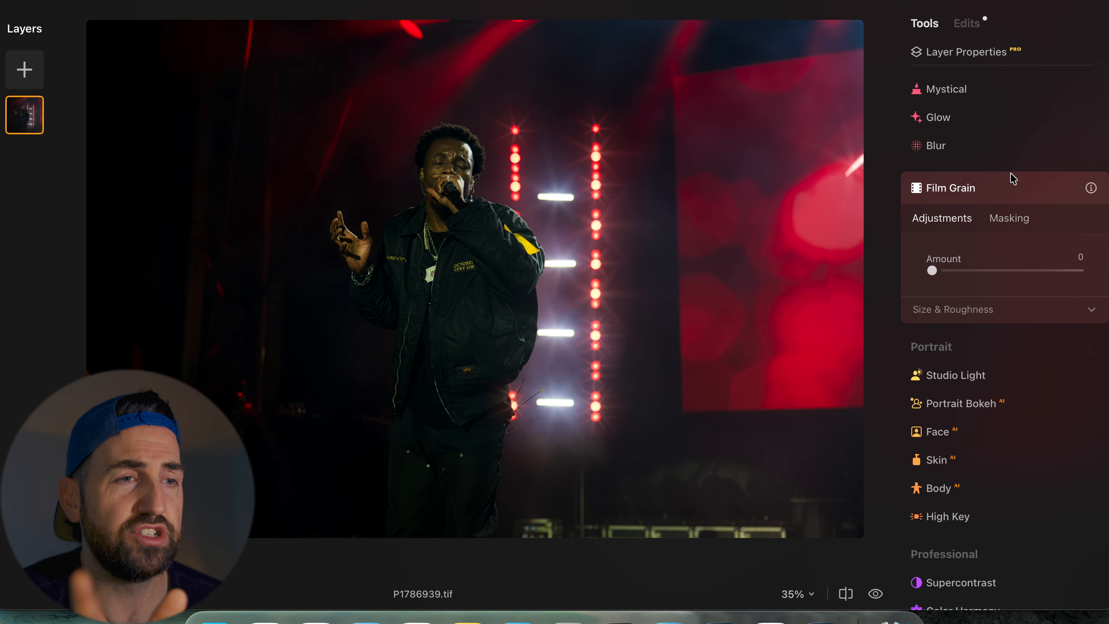
click(988, 192)
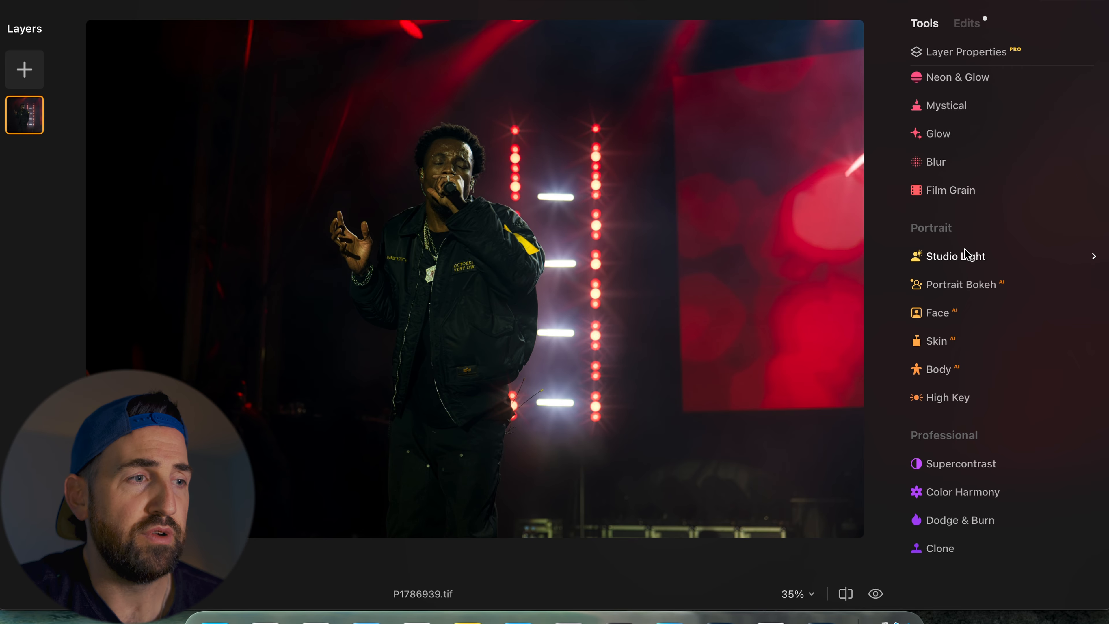
- Open the Face tool, set Face Light to 18, and toggle its preview to compare
click(940, 310)
click(967, 409)
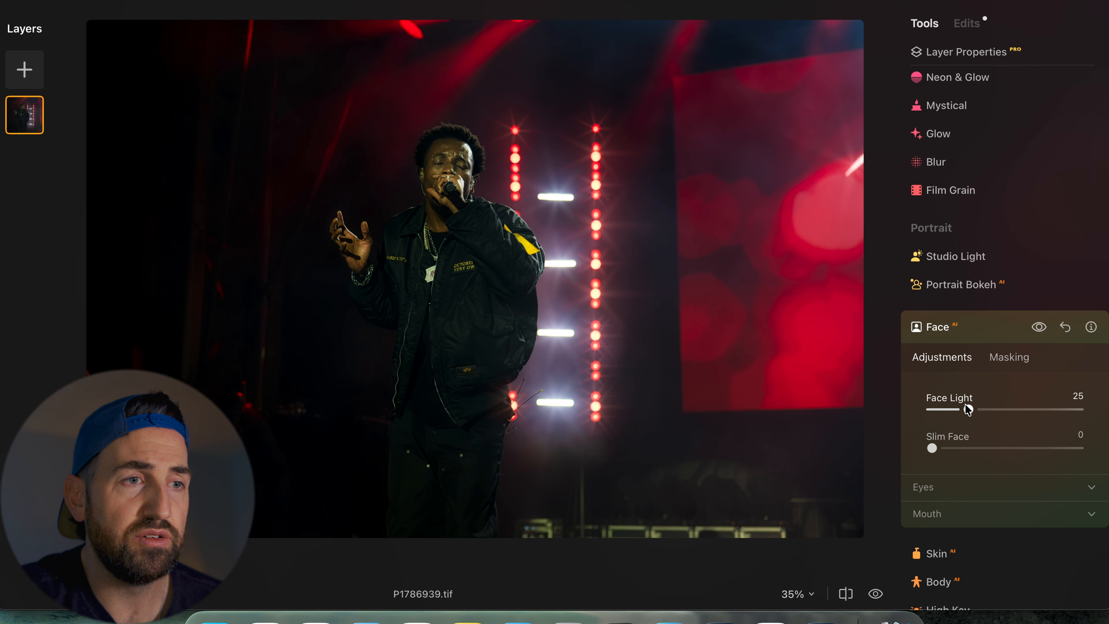
click(1040, 328)
click(1040, 328)
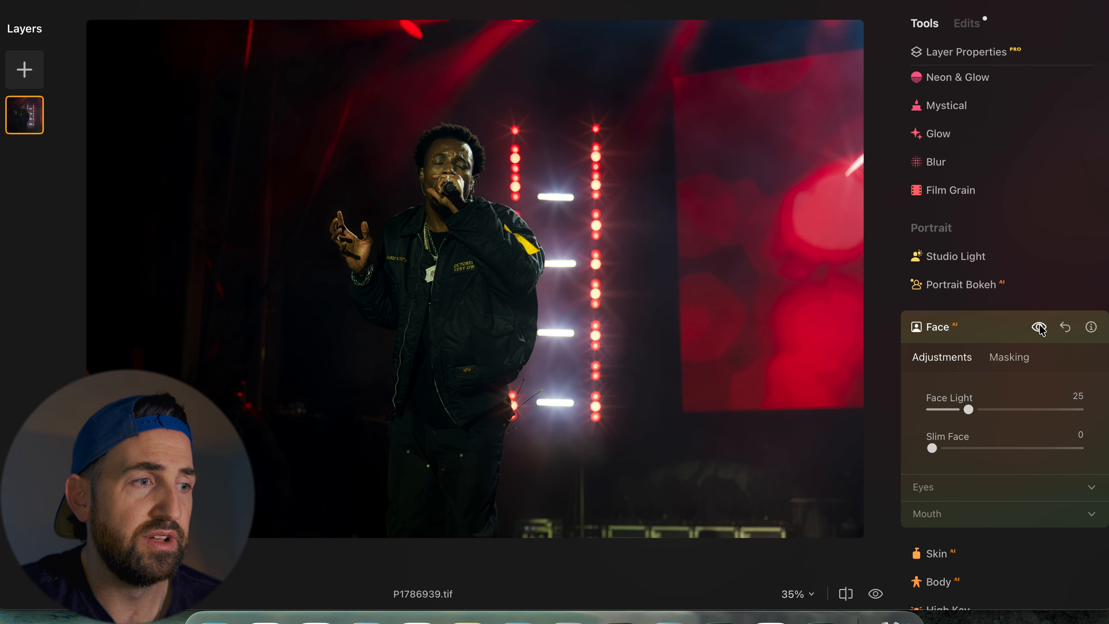
drag(968, 410, 958, 413)
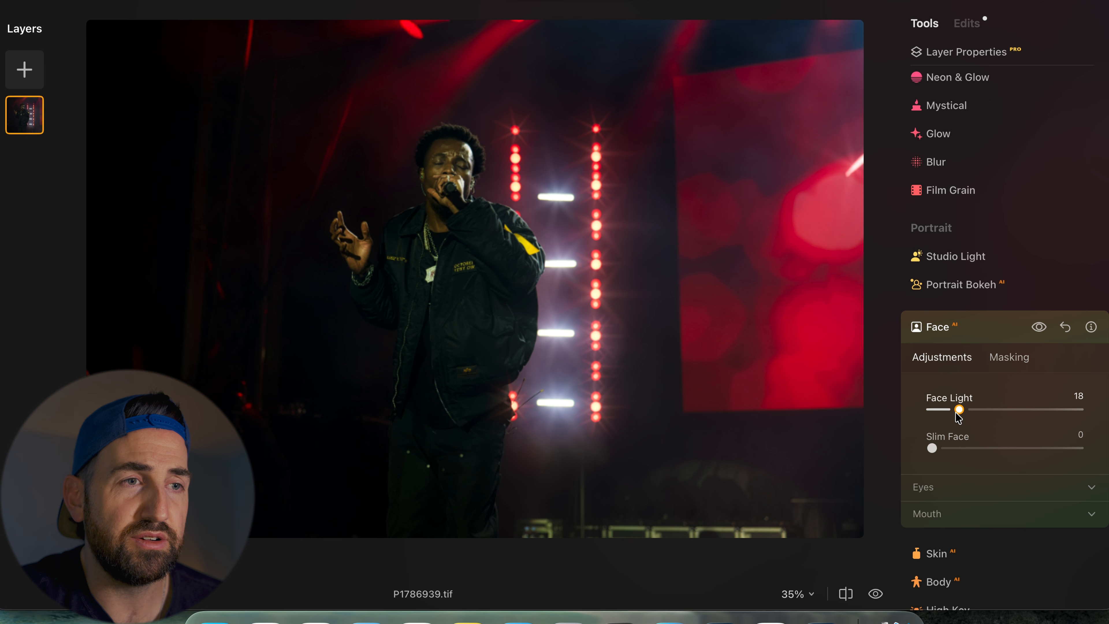
click(1040, 327)
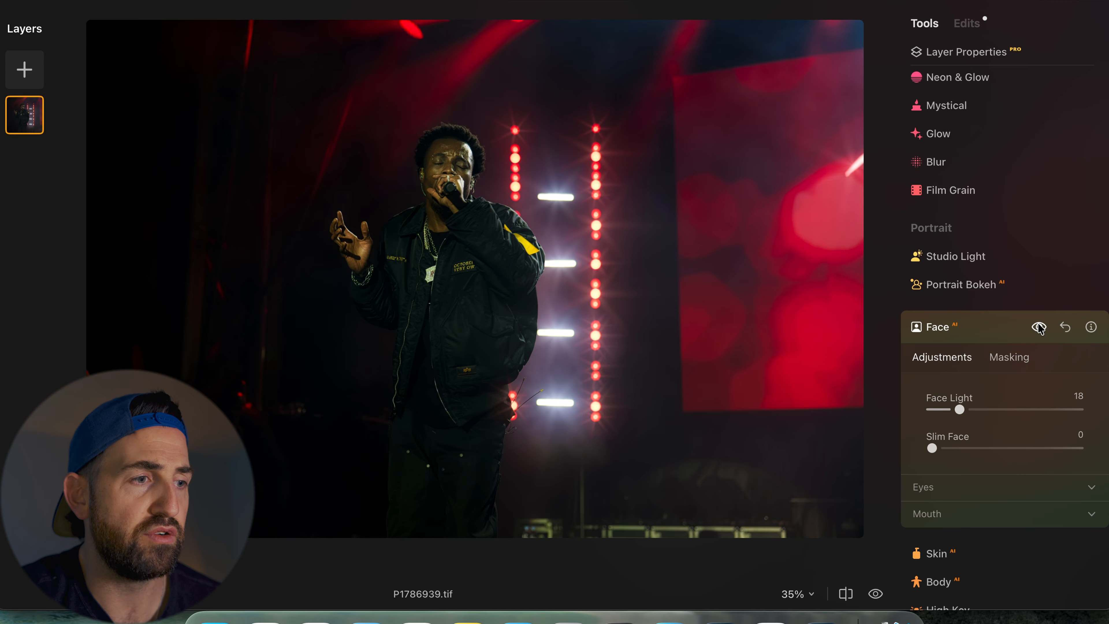
- Collapse the Face tool and open the Skin tool to review its settings
click(1000, 336)
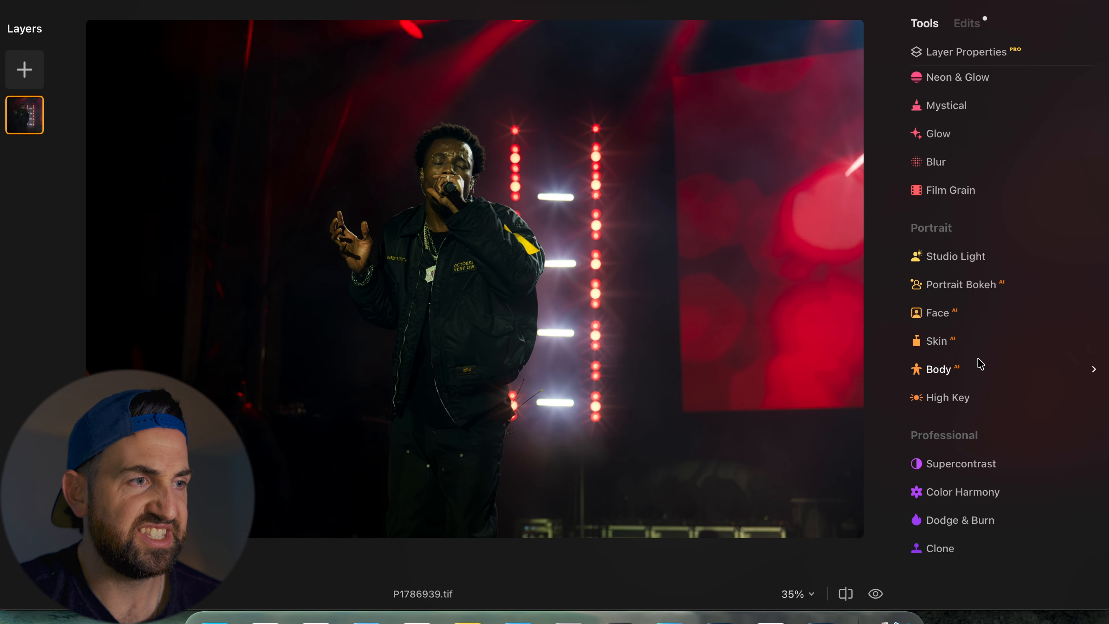
click(980, 345)
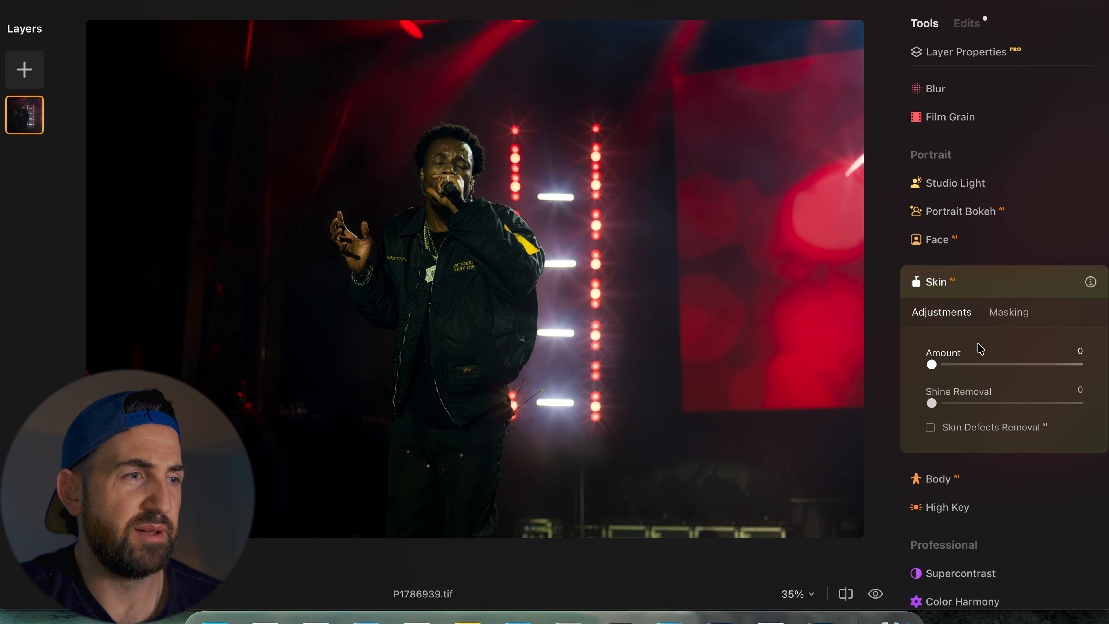
click(976, 283)
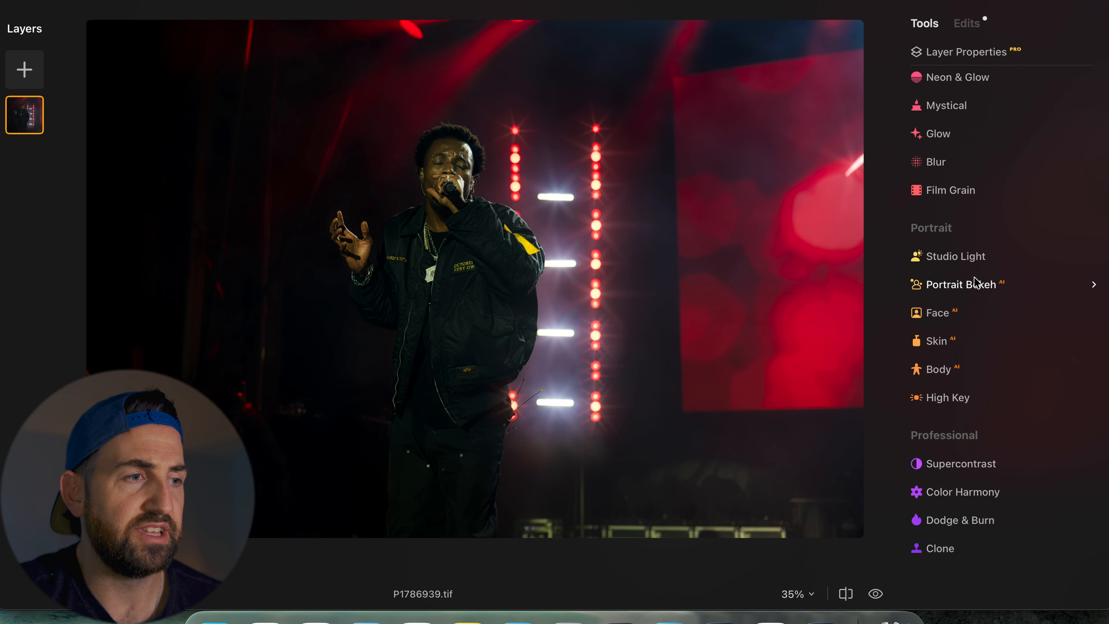
- Open the High Key tool and set its Amount to 15
click(951, 390)
click(956, 335)
drag(956, 336, 953, 367)
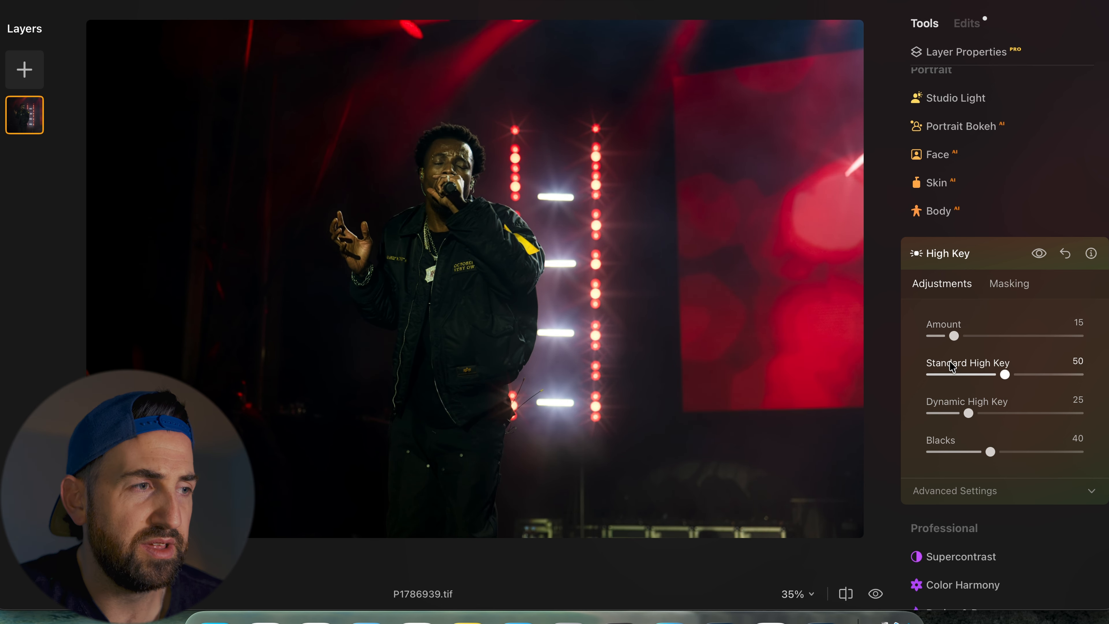
- Toggle the High Key preview repeatedly and zoom in on the singer to compare the effect
click(1037, 253)
click(1038, 253)
click(1038, 253)
click(1039, 255)
click(1039, 255)
click(1039, 255)
click(1039, 255)
click(1039, 255)
click(1039, 255)
click(1039, 255)
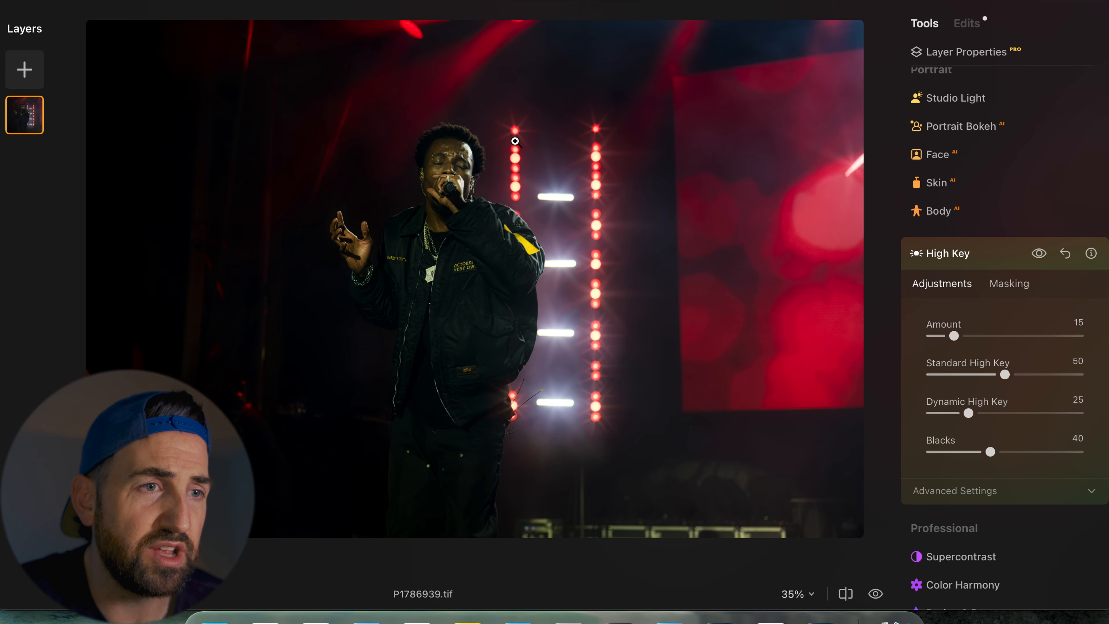
double_click(457, 153)
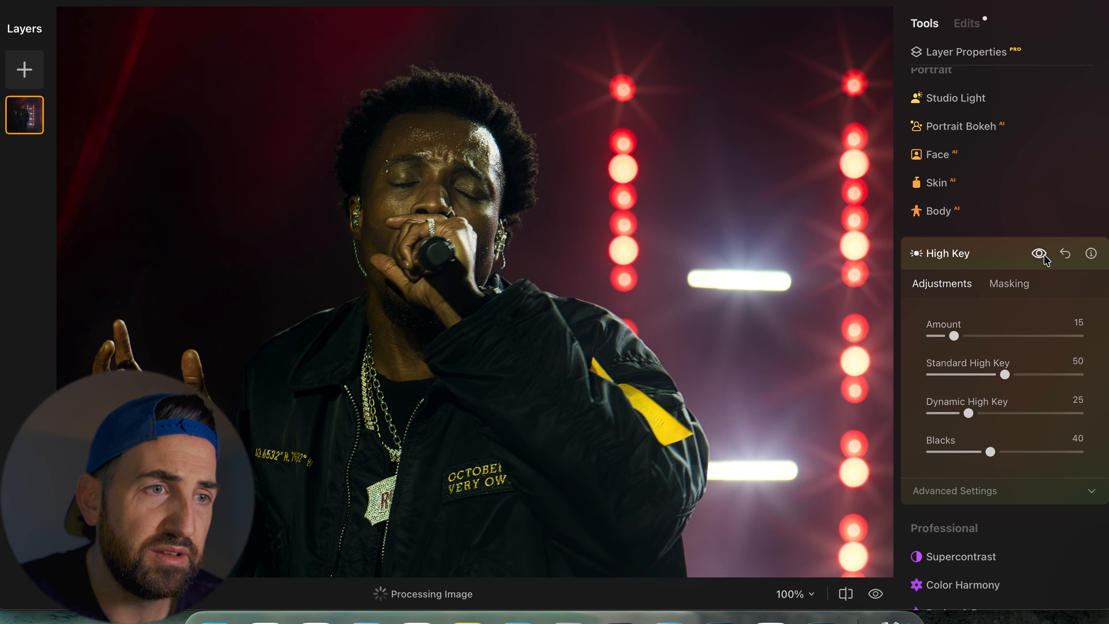
double_click(615, 259)
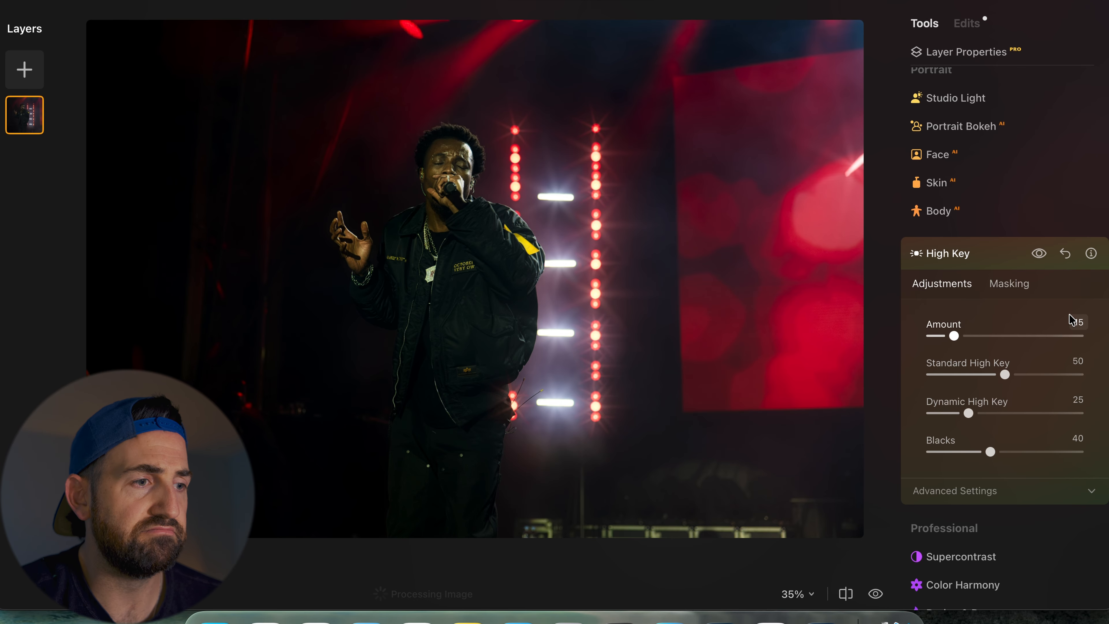
- Open Supercontrast, set Midtones Contrast to 15, and toggle its preview to compare
scroll(991, 335, down, 3)
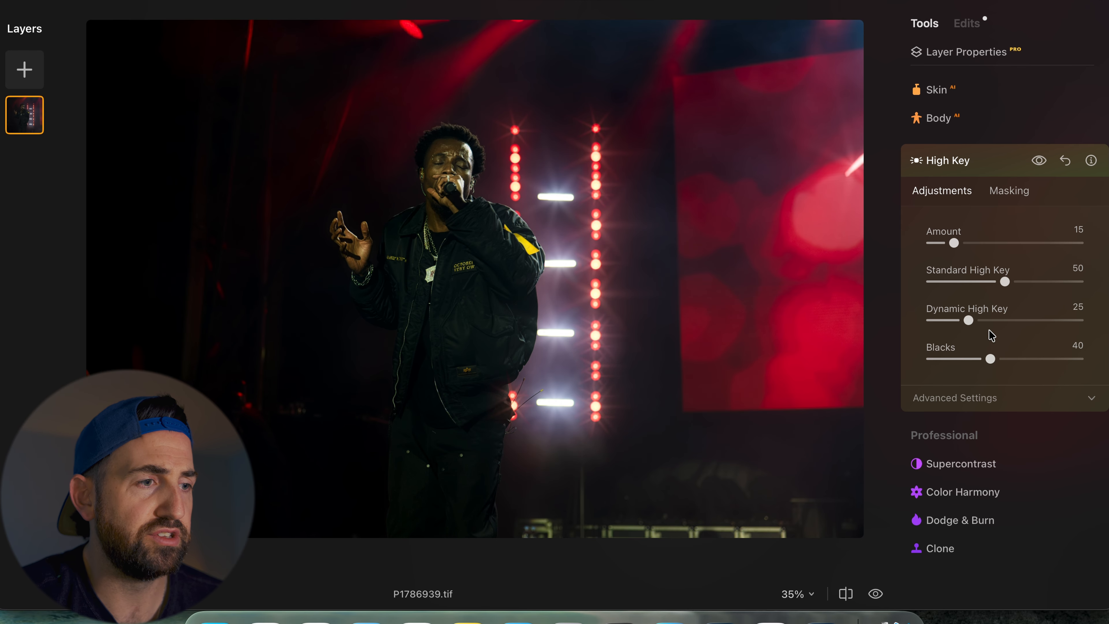
click(955, 463)
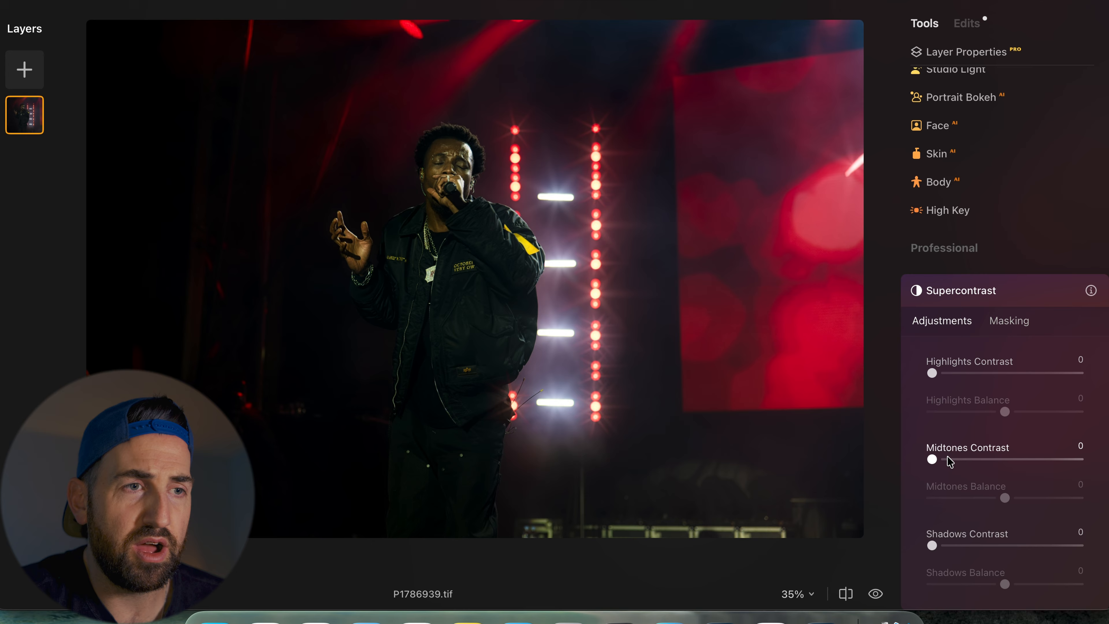
click(949, 459)
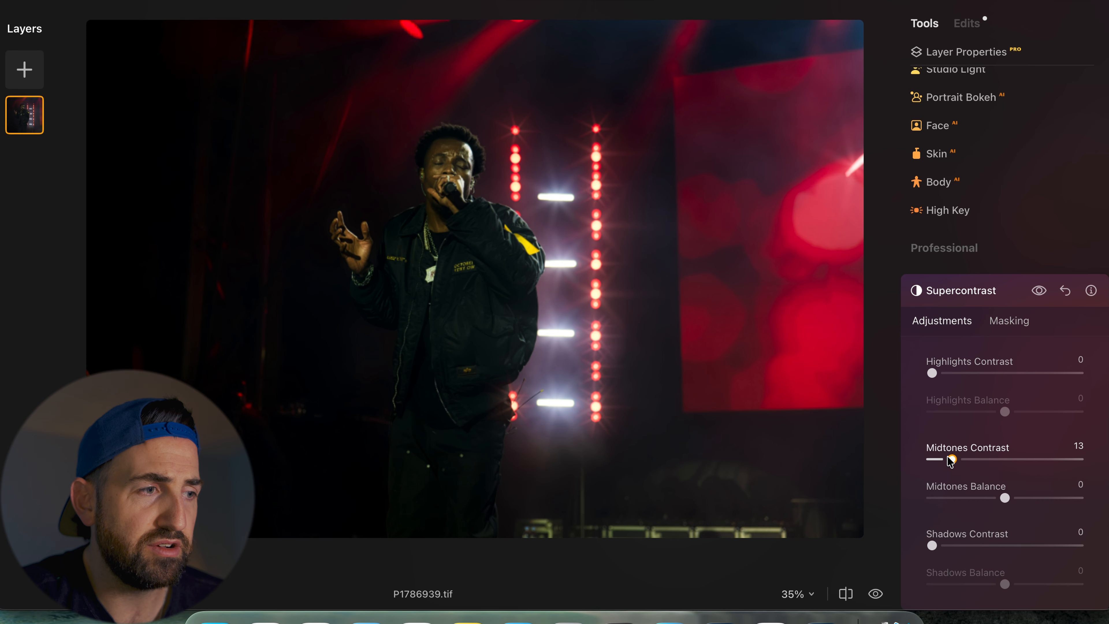
drag(949, 459, 952, 459)
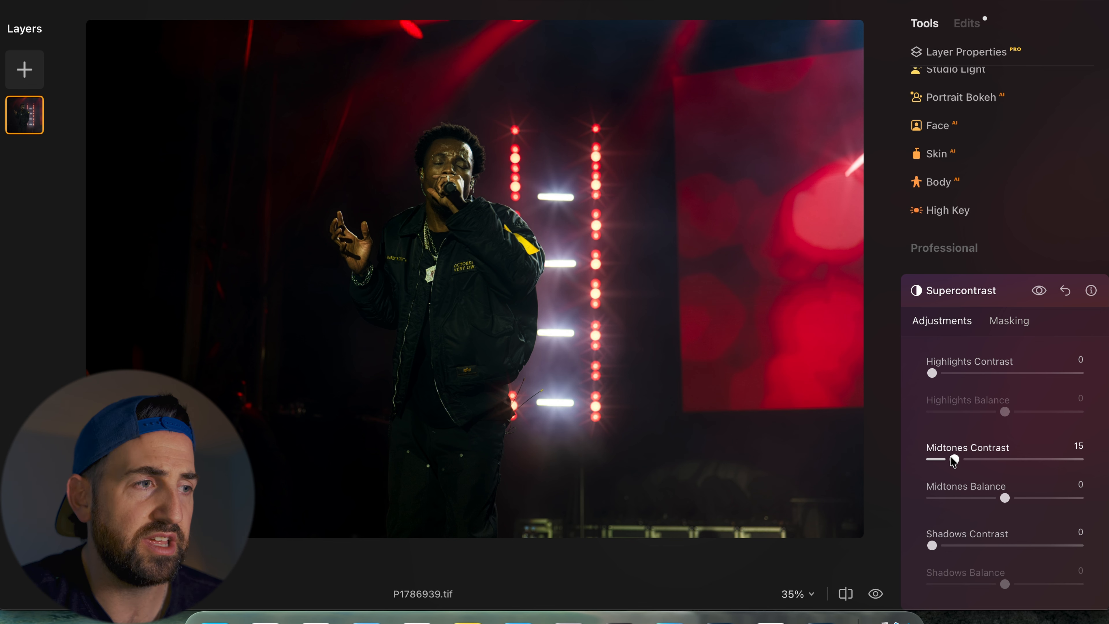
click(1041, 290)
click(1040, 290)
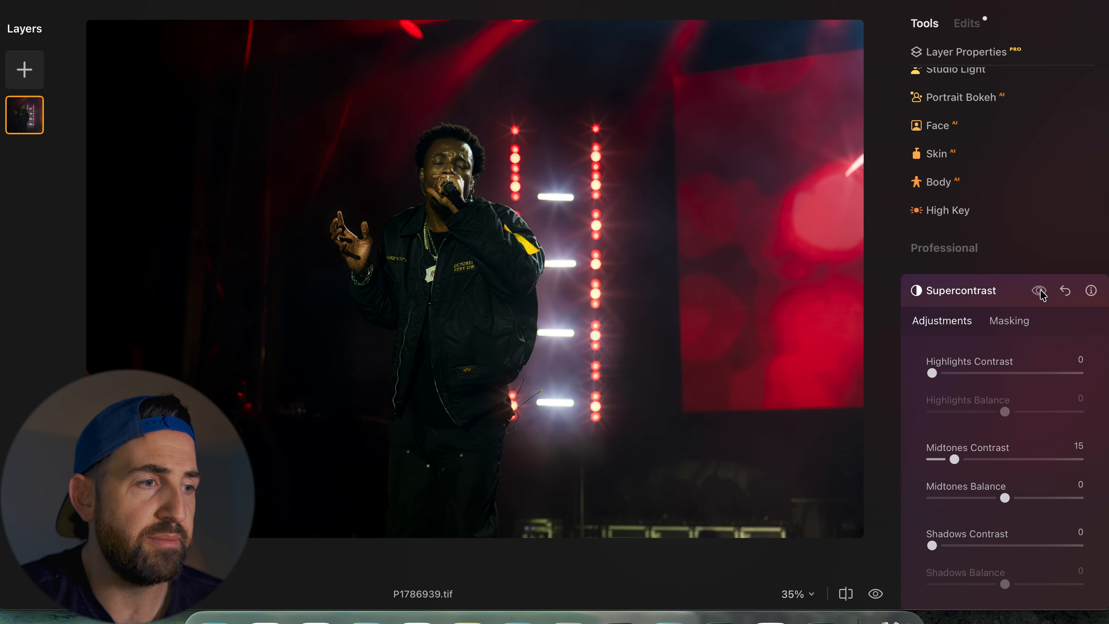
- Open Color Harmony, set Brilliance to 5, and toggle its preview to compare
scroll(996, 365, down, 4)
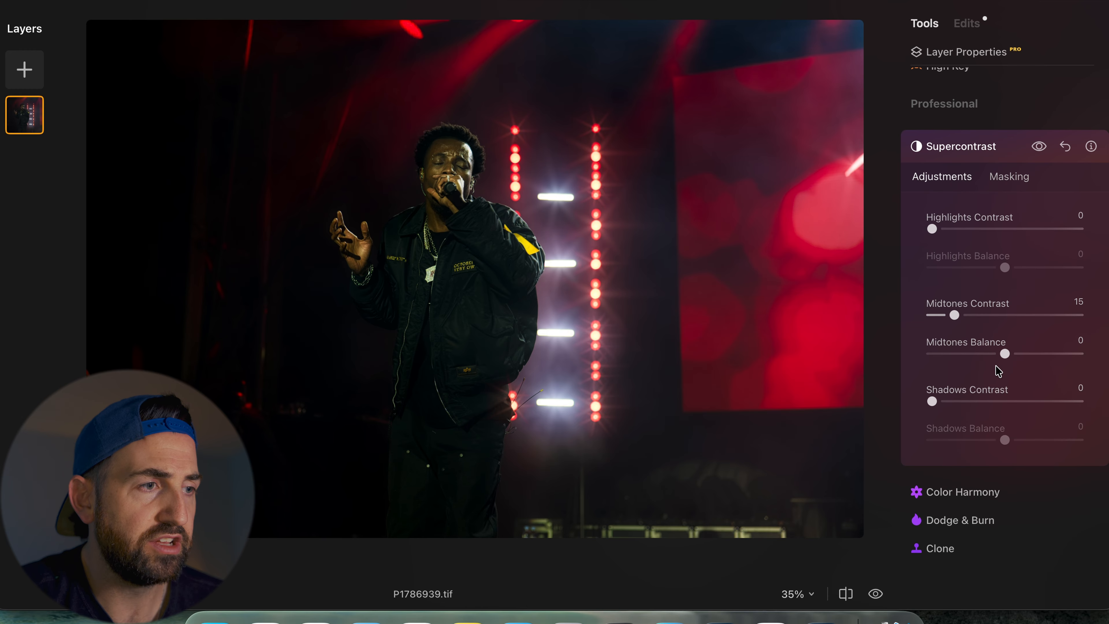
click(970, 492)
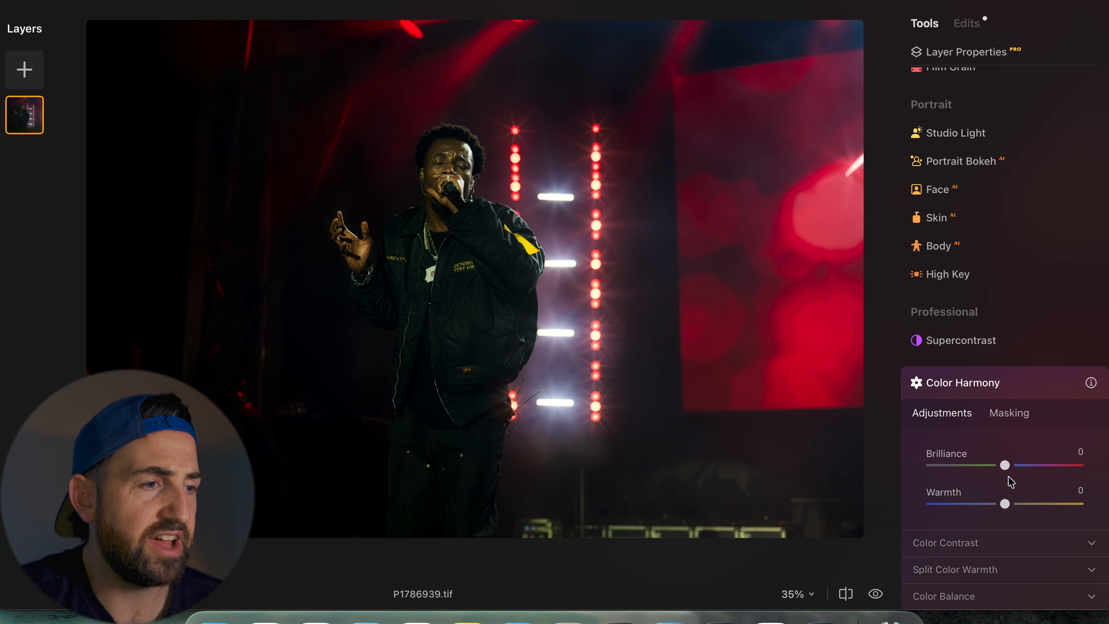
scroll(1008, 475, down, 2)
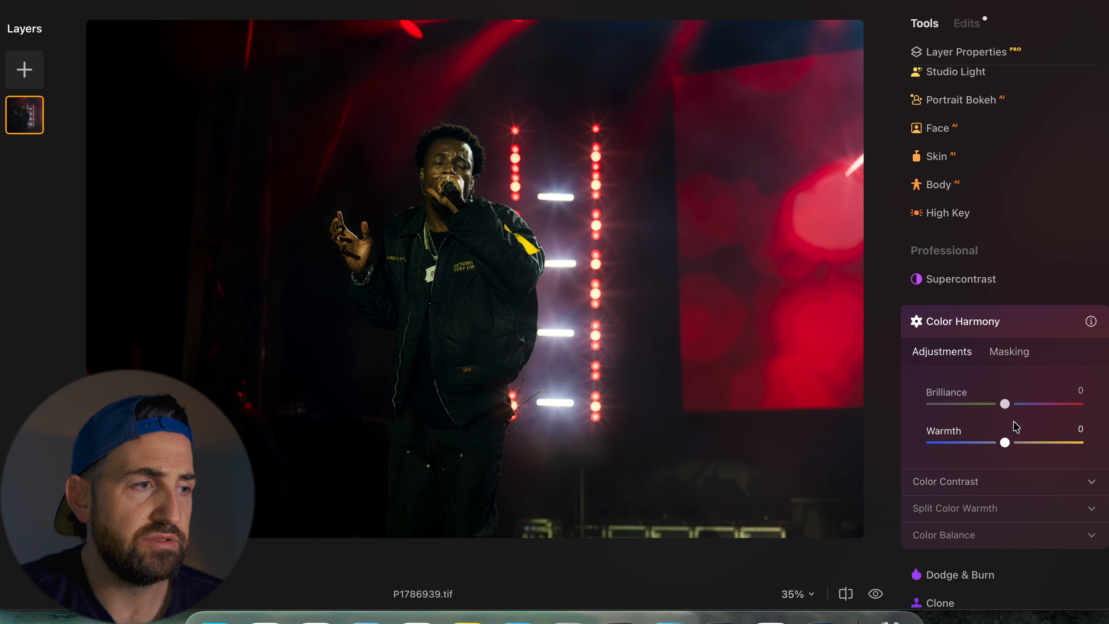
drag(1004, 402, 1010, 404)
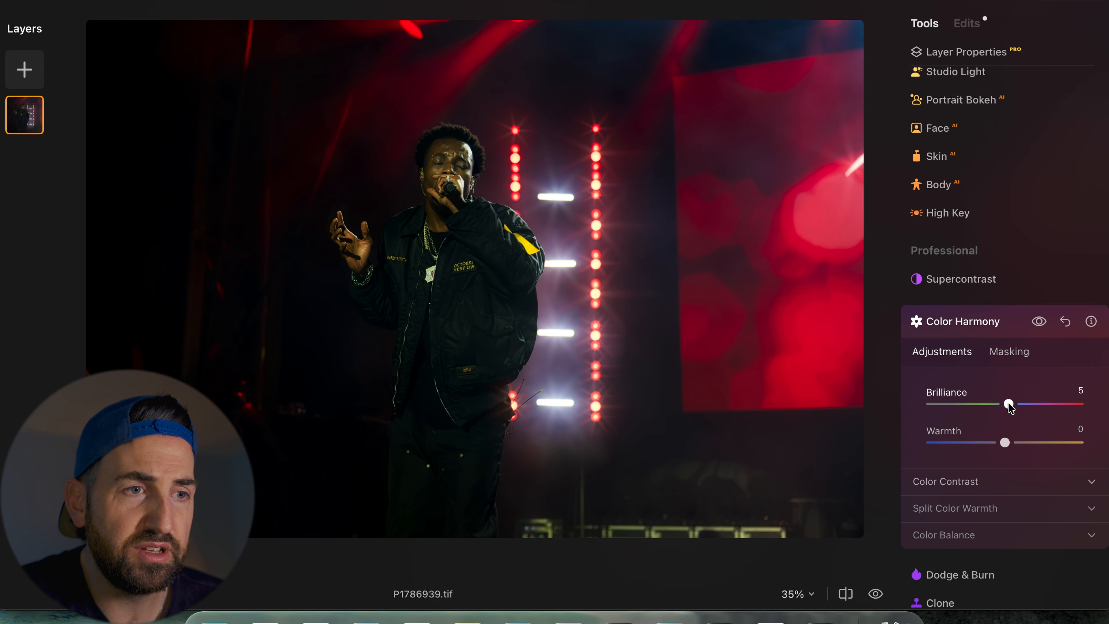
click(1041, 321)
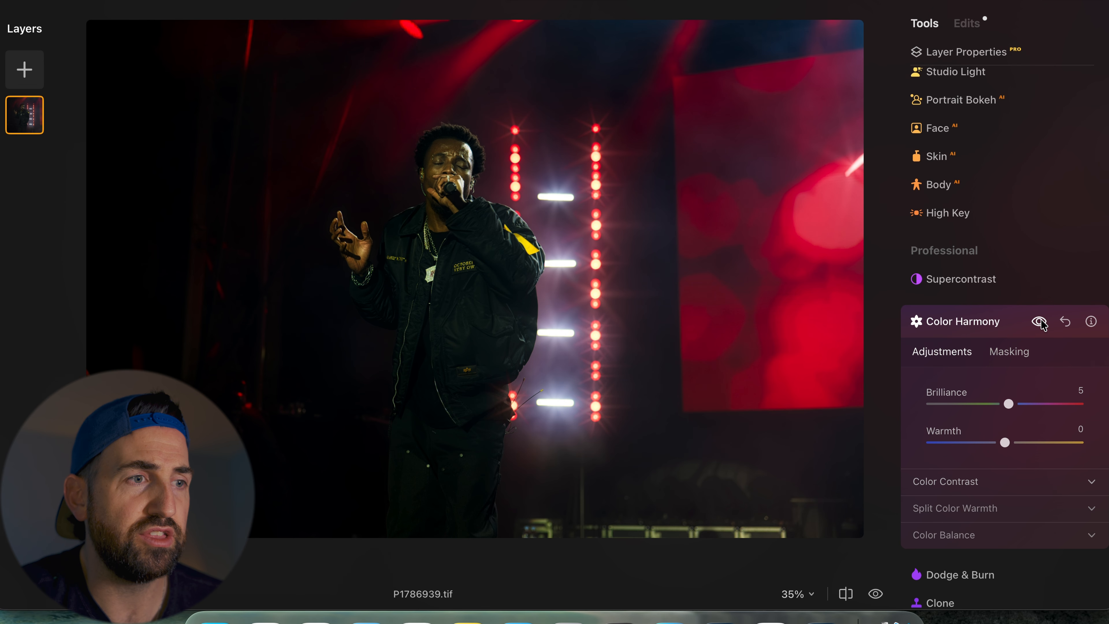
click(1041, 320)
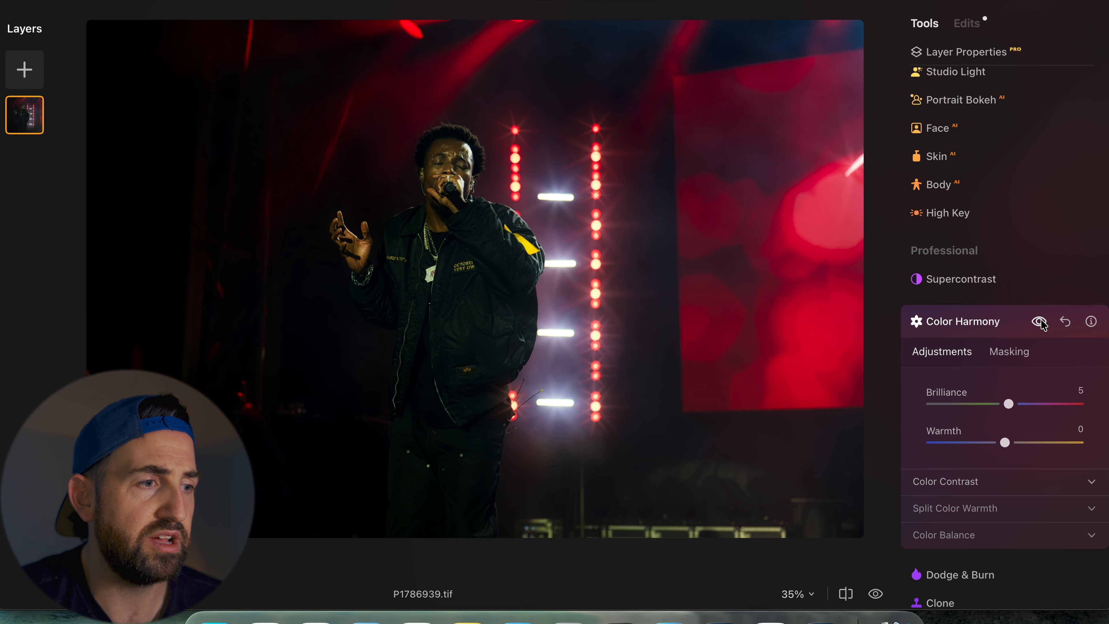
- Expand Split Color Warmth and set Warm to 10 and Cool to -12
scroll(1034, 486, down, 3)
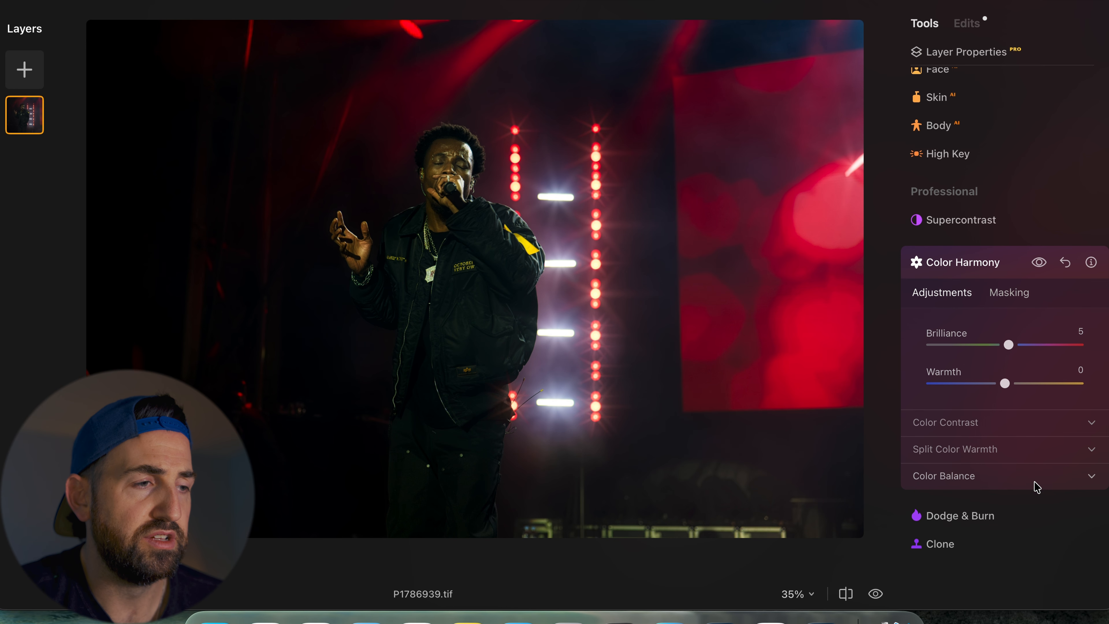
click(1011, 459)
scroll(1012, 460, down, 4)
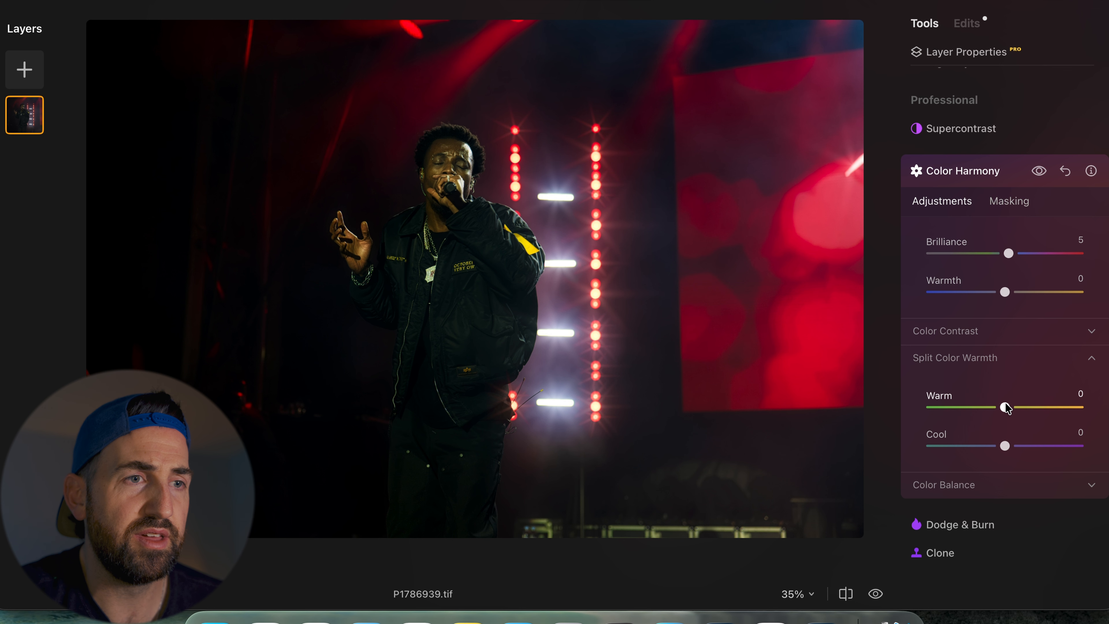
drag(1006, 403, 1011, 409)
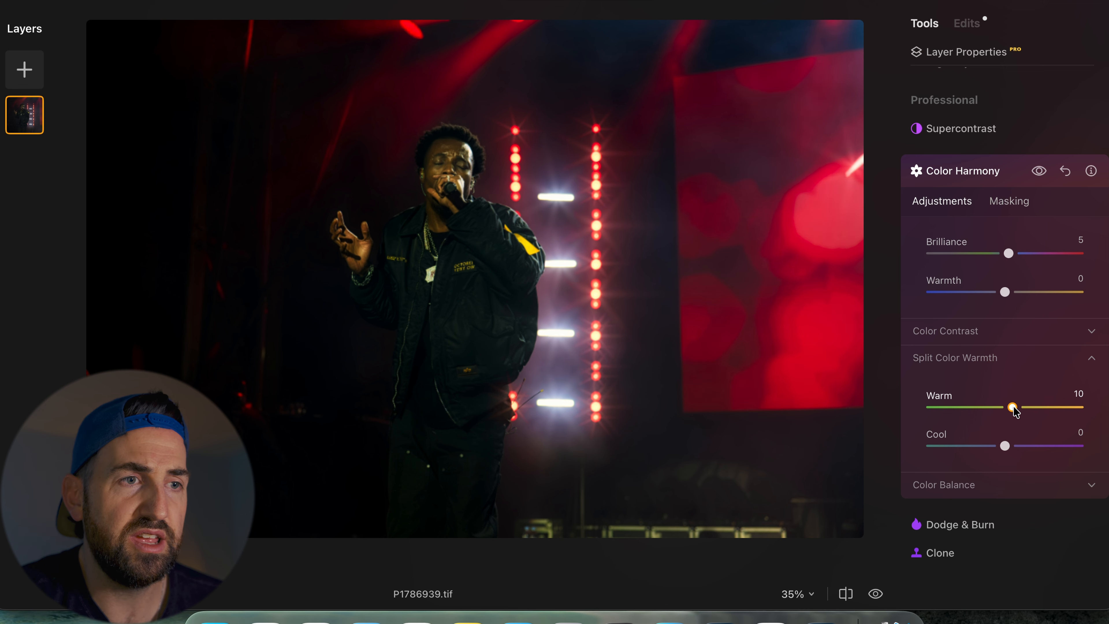
mouse_move(1005, 446)
mouse_down()
mouse_move(971, 454)
mouse_move(994, 464)
mouse_move(968, 465)
mouse_move(1002, 465)
mouse_up()
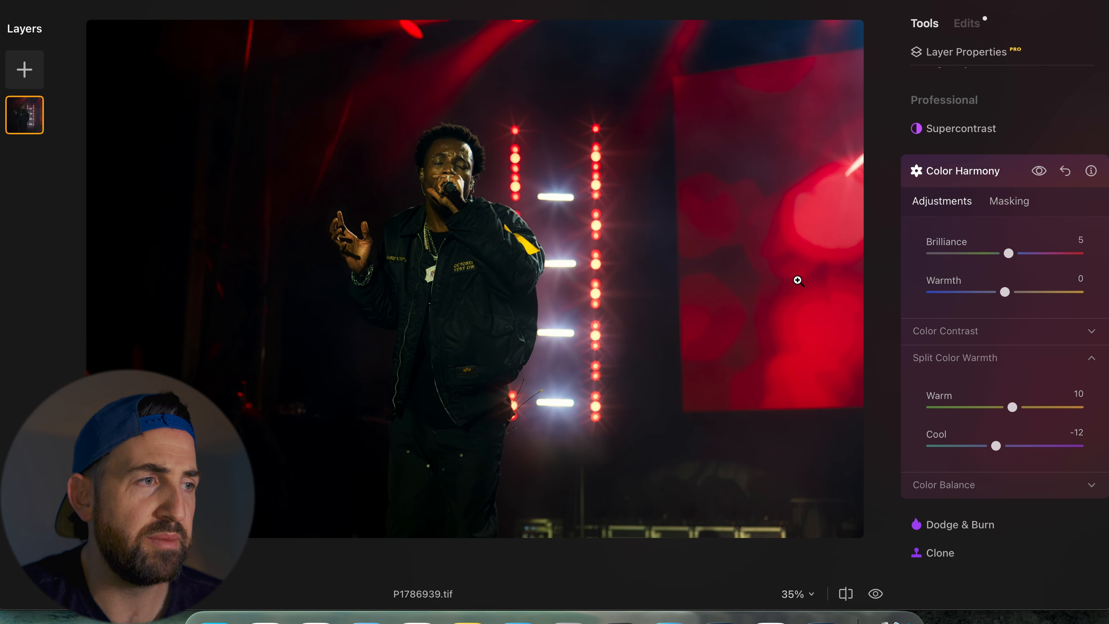
- Toggle the Color Harmony preview and zoom in on the singer to compare the effect
click(1038, 171)
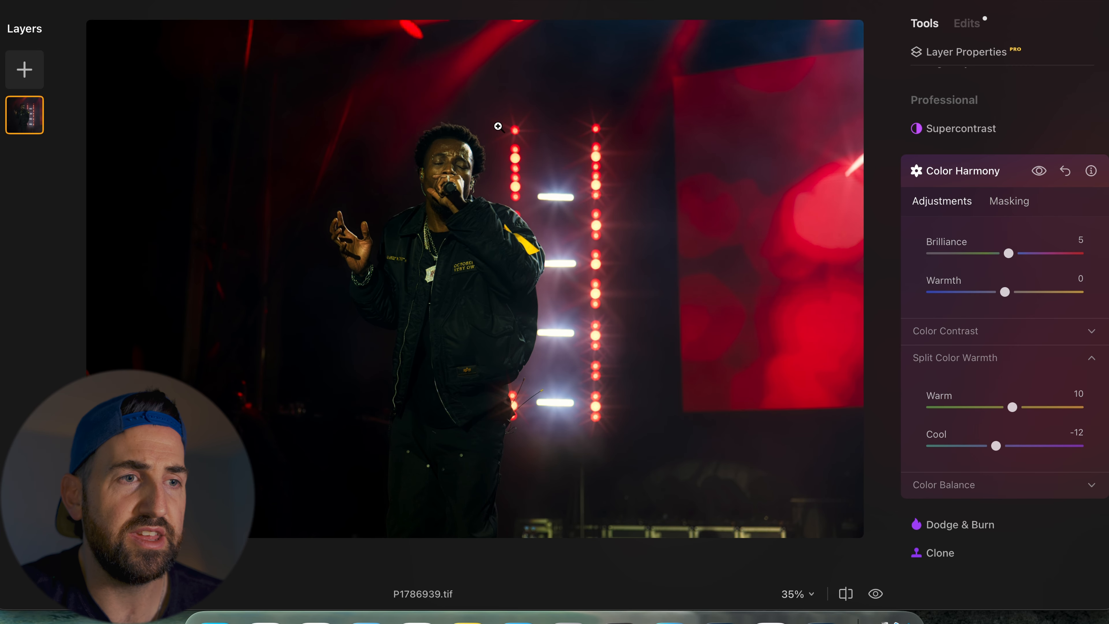
double_click(440, 152)
double_click(440, 151)
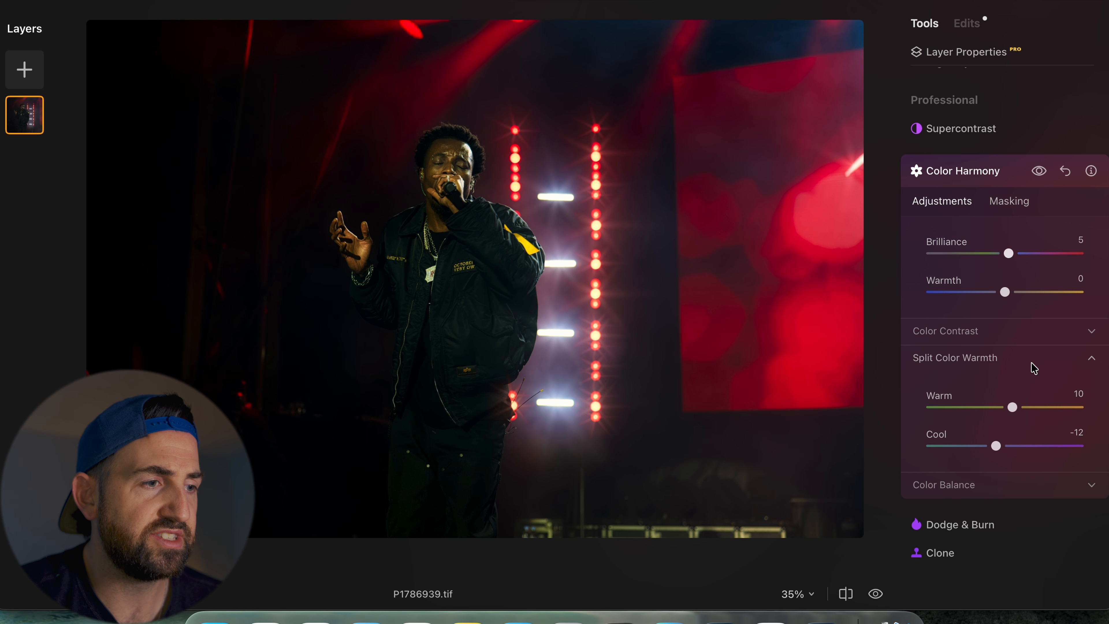
- Expand Color Balance and set the Shadows Magenta-Green to 3
click(1032, 480)
scroll(1032, 480, down, 4)
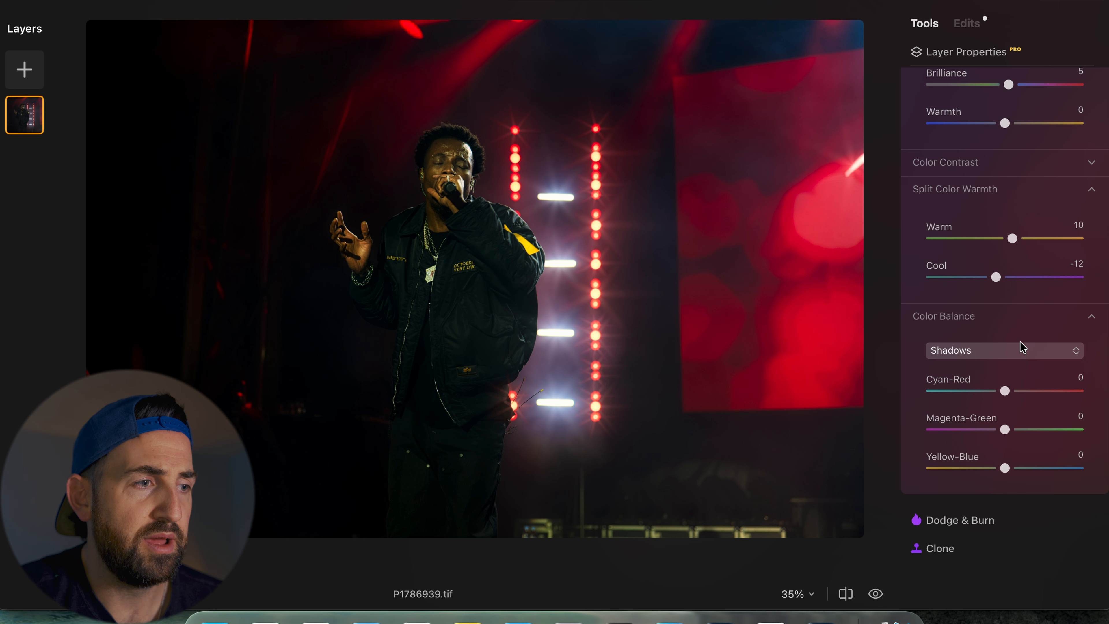
drag(1006, 432, 1009, 434)
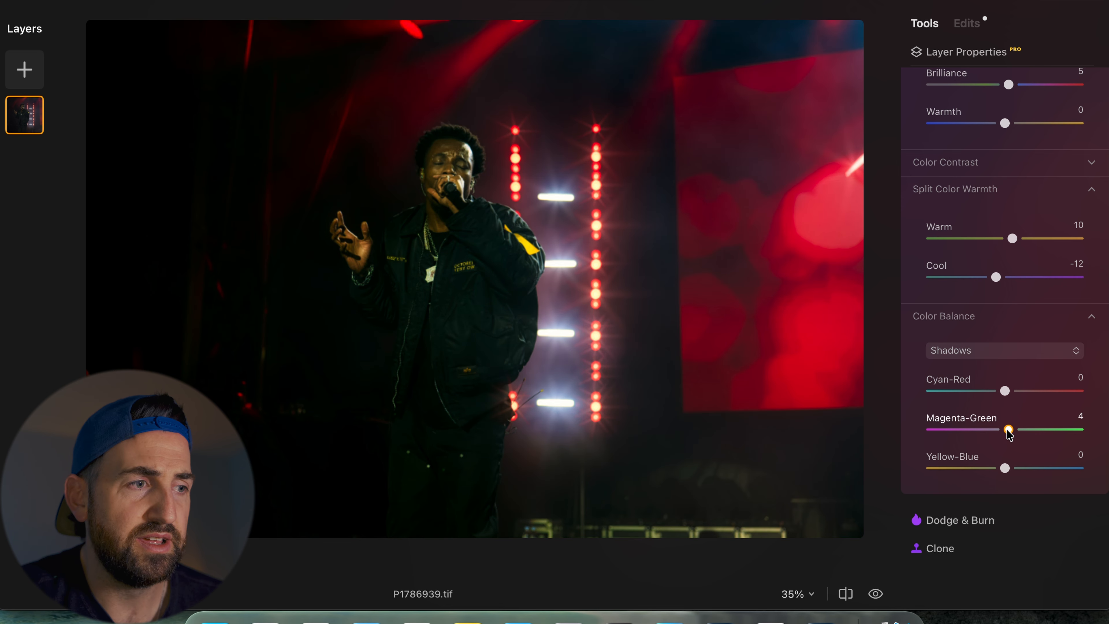
drag(1009, 435, 1008, 434)
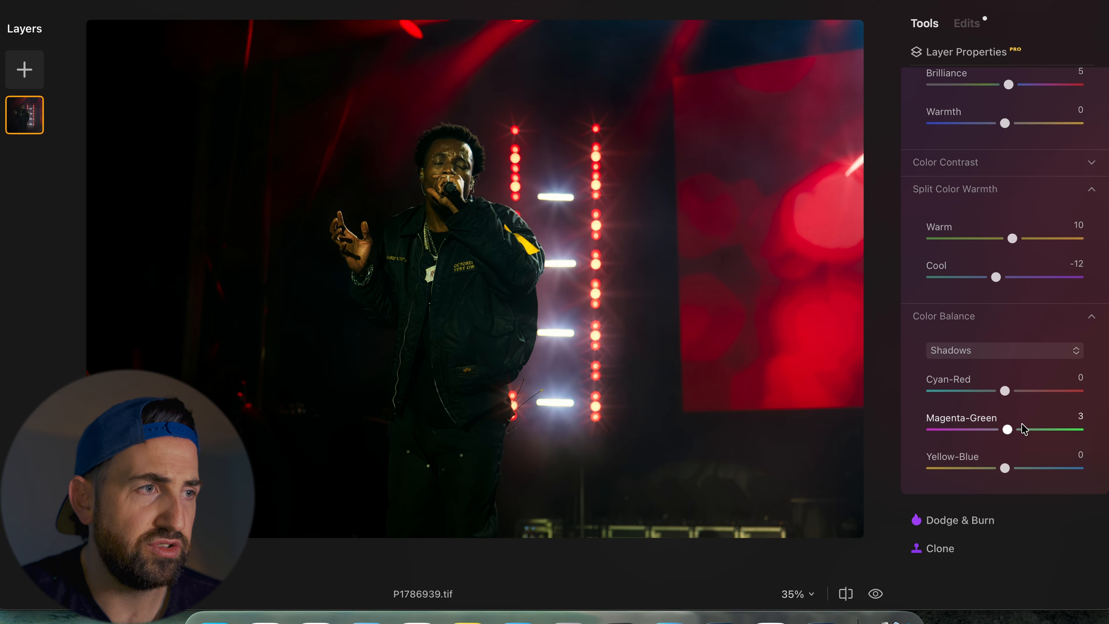
- Switch Color Balance to Midtones and set its Magenta-Green to -4
scroll(1022, 426, up, 5)
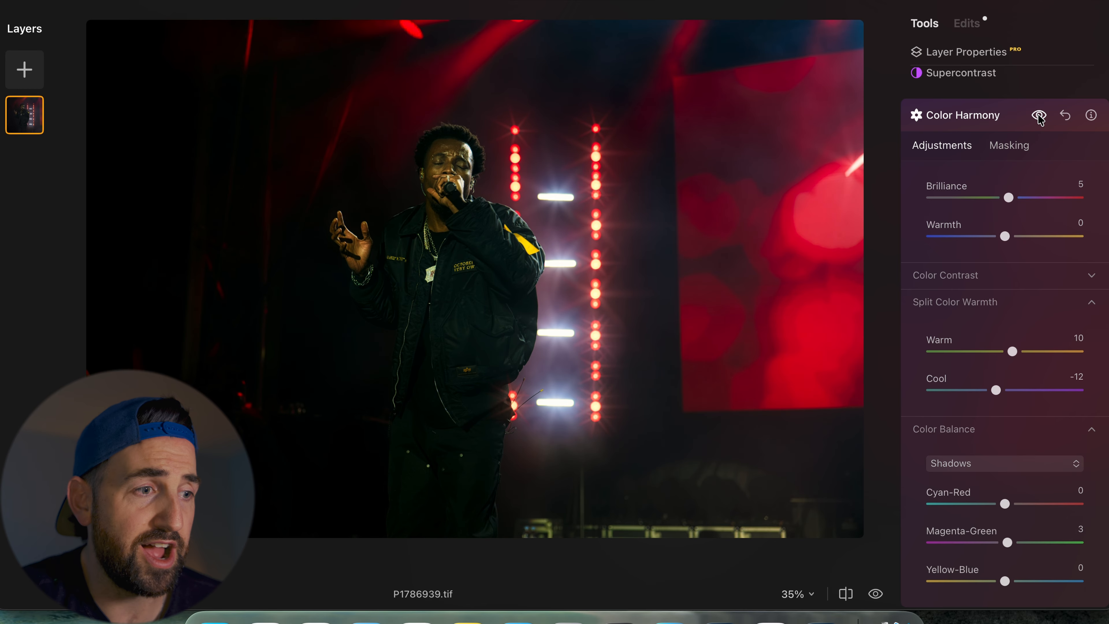
scroll(1005, 231, down, 3)
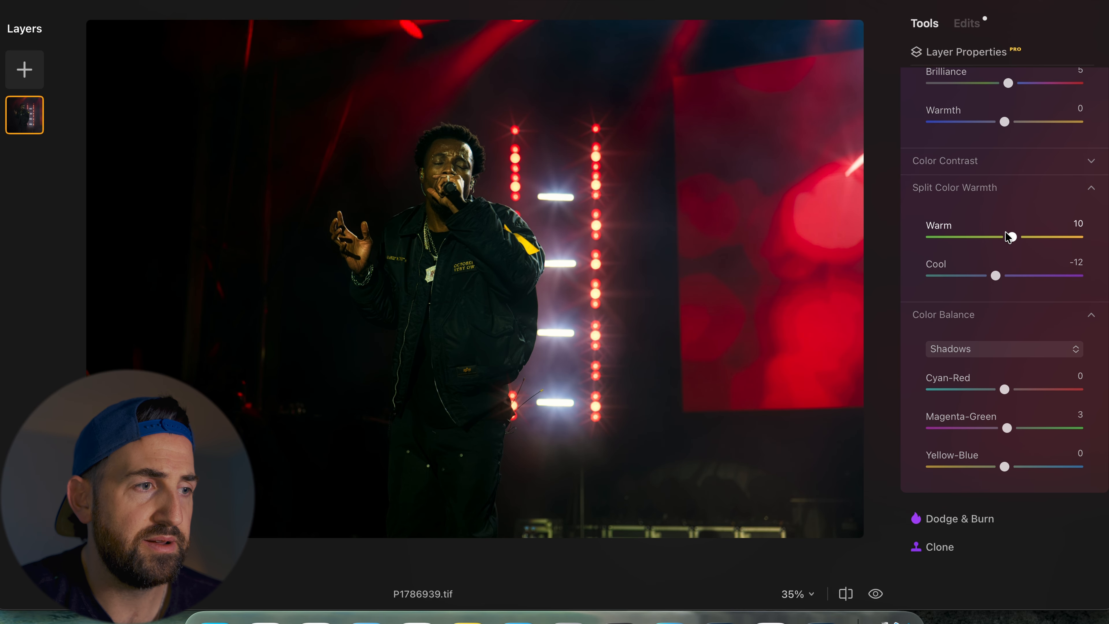
click(1006, 352)
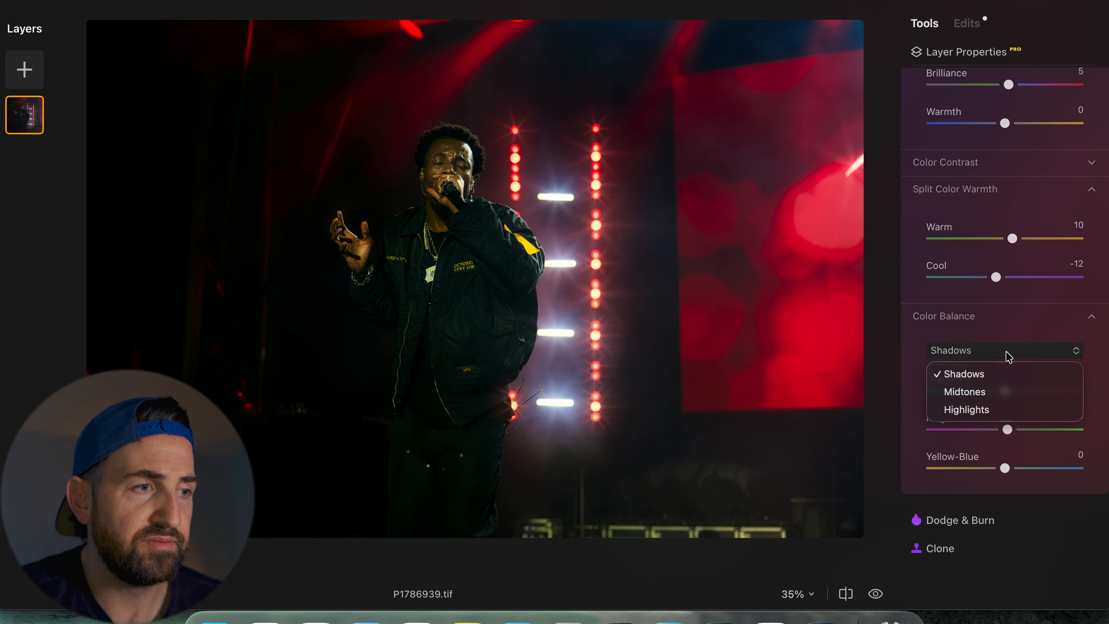
click(979, 393)
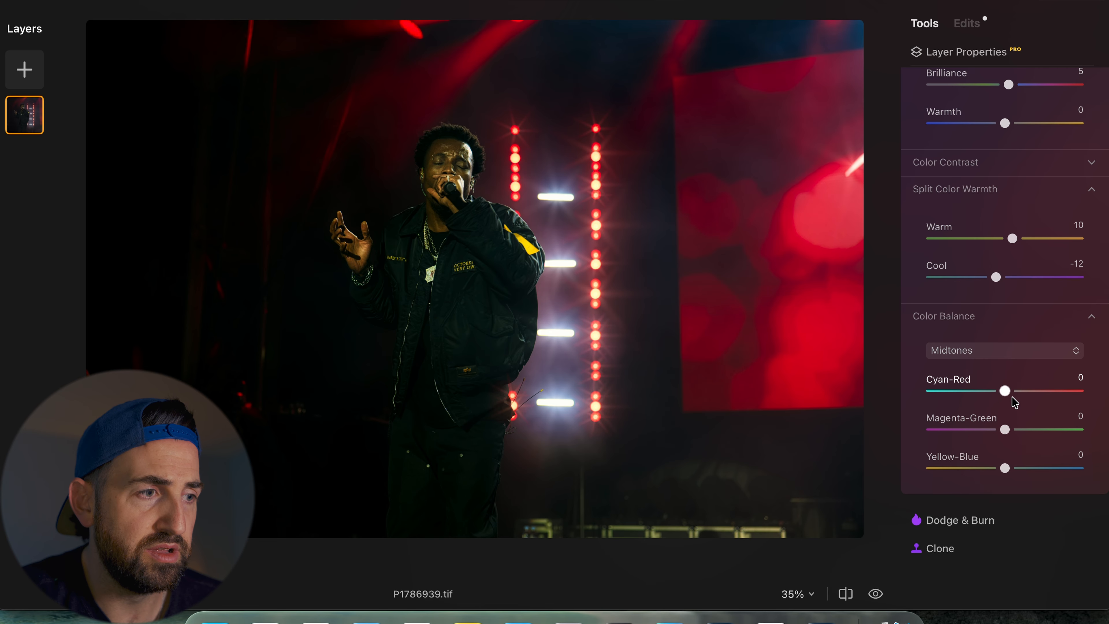
drag(1008, 427, 1005, 433)
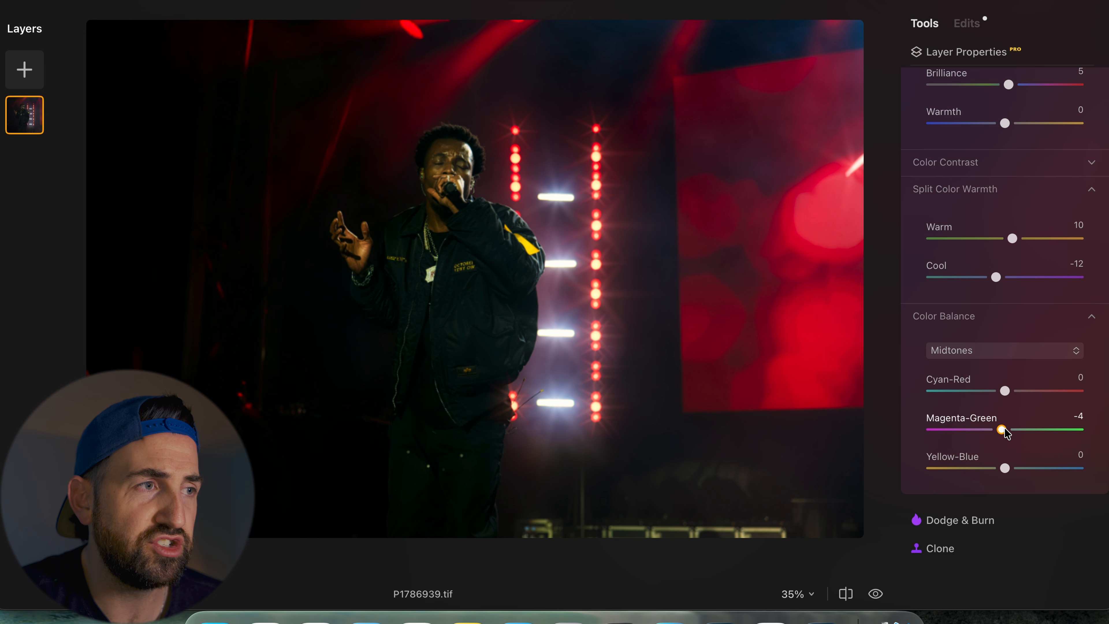
- Toggle the before/after view repeatedly to compare the edited photo with the original
scroll(1023, 136, up, 3)
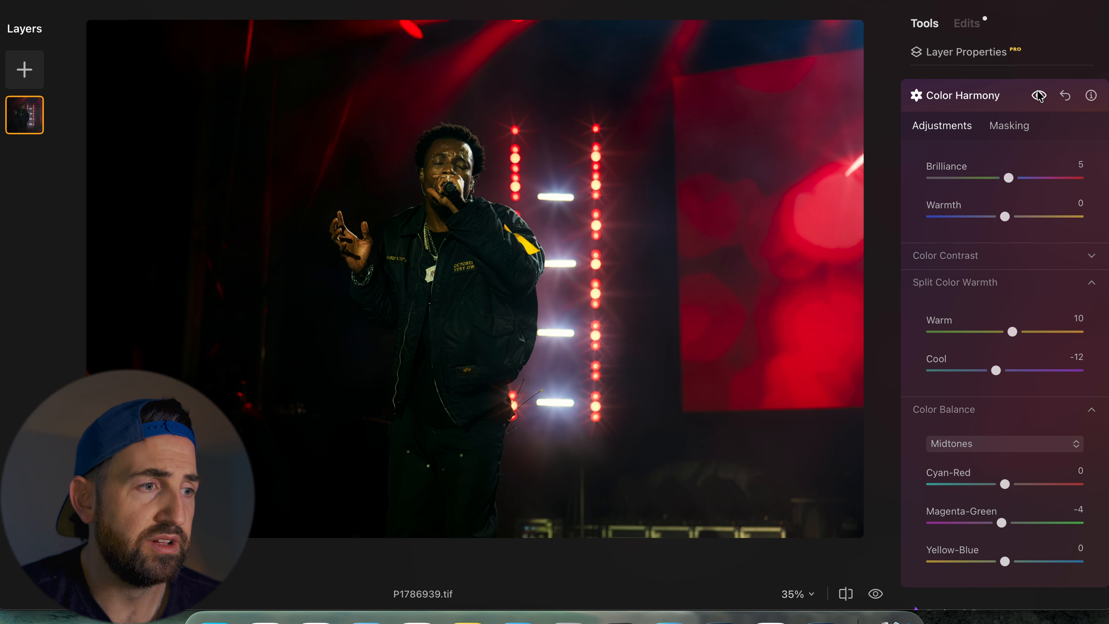
scroll(1006, 275, down, 3)
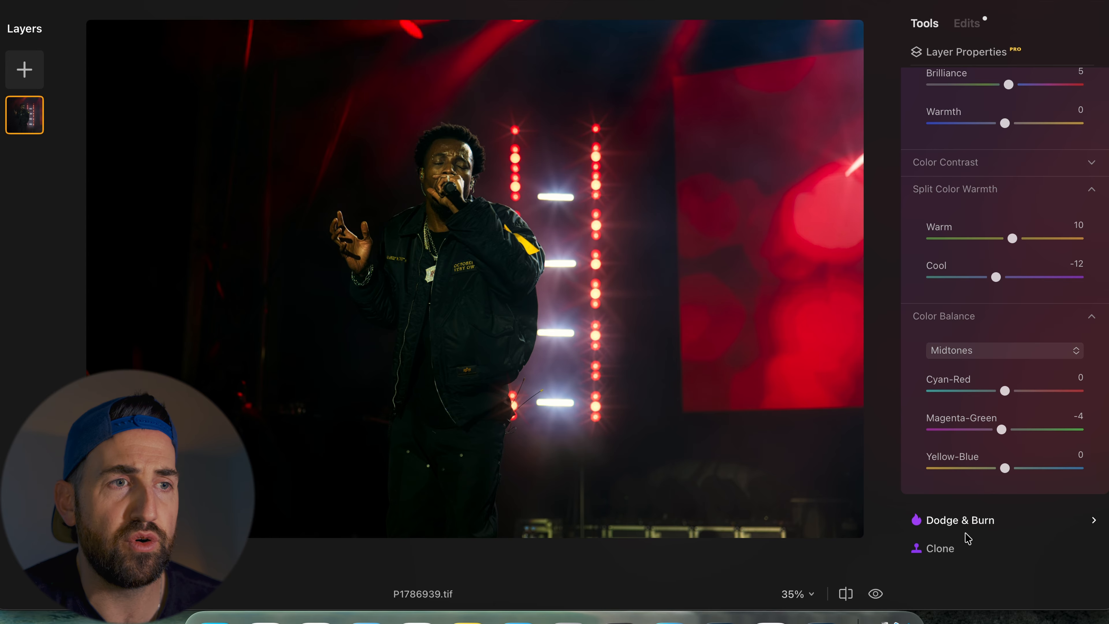
key(backslash)
key(backslash)
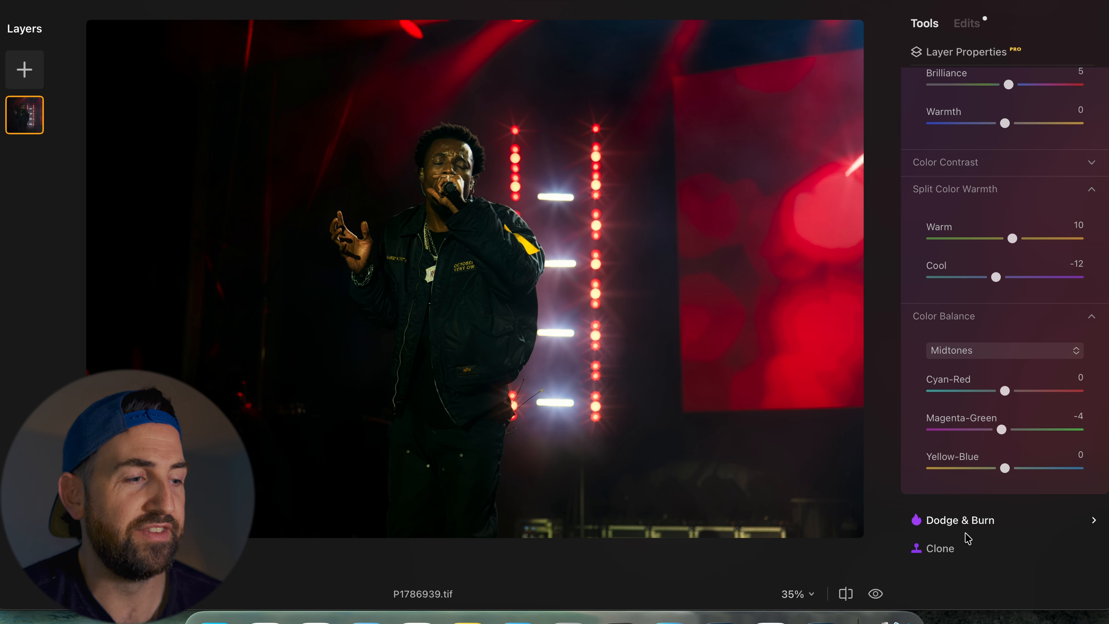
key(backslash)
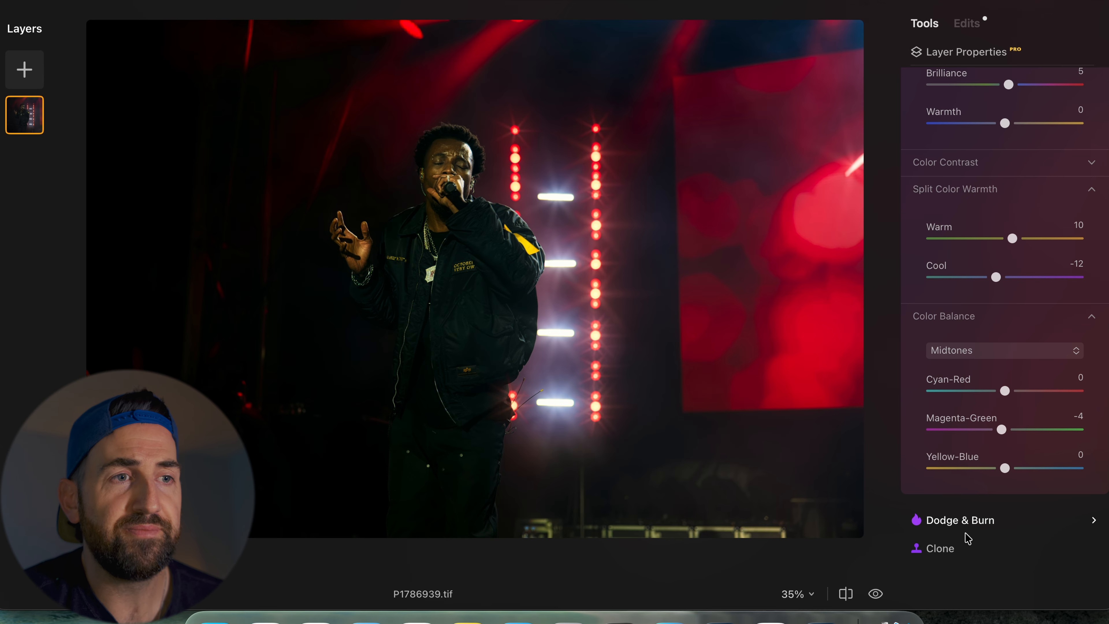
key(backslash)
key(backslash)
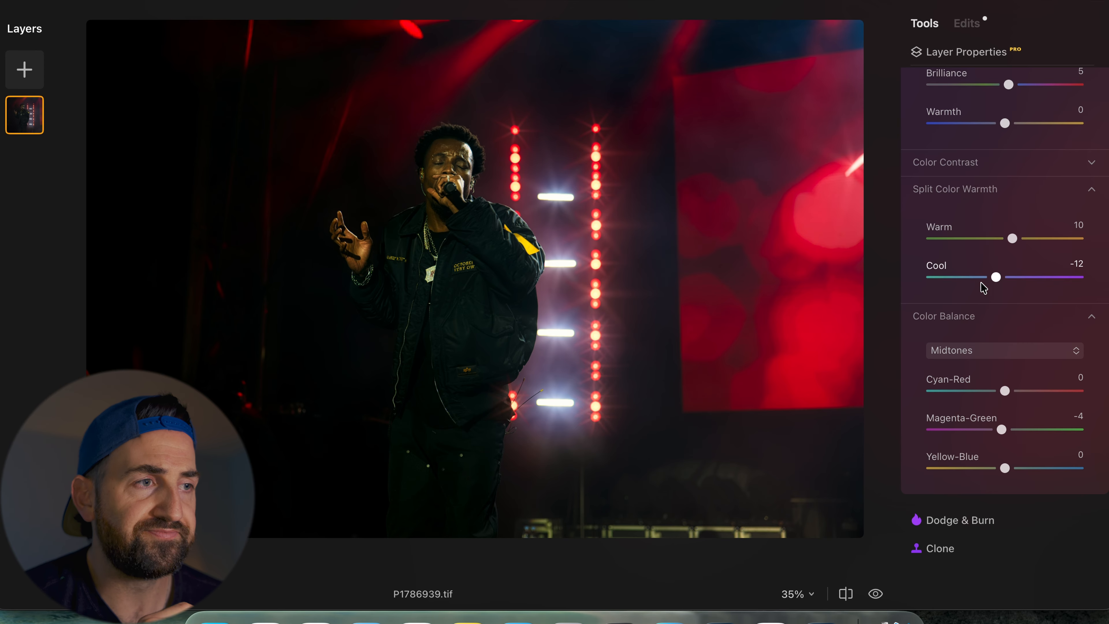
- Open Develop and draw an inverted radial gradient mask around the singer, repositioning and resizing it
scroll(981, 283, up, 20)
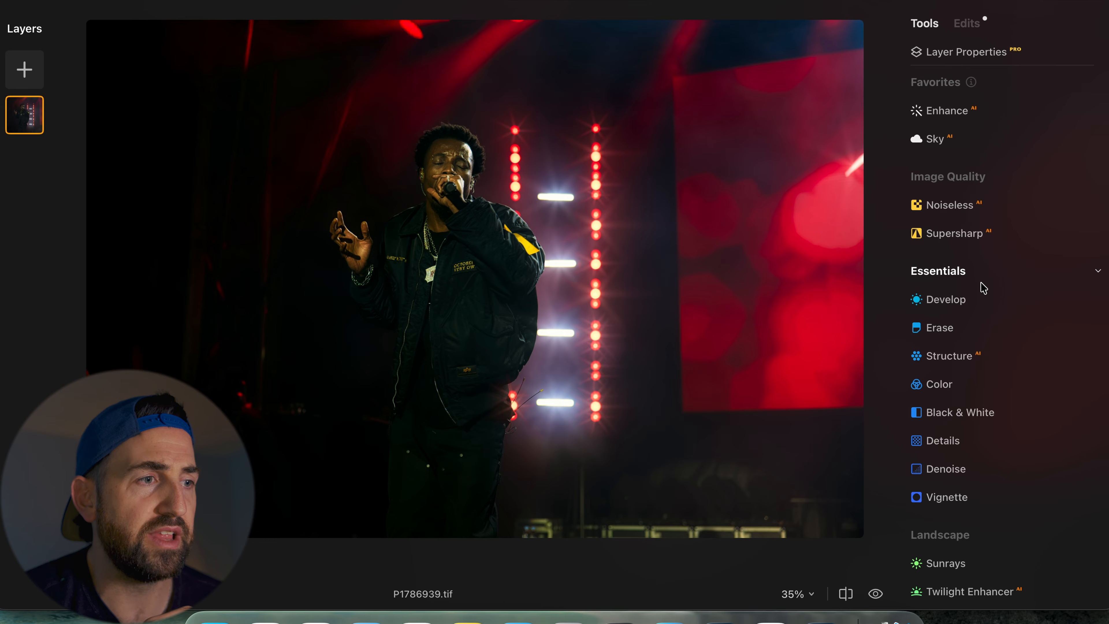
click(943, 299)
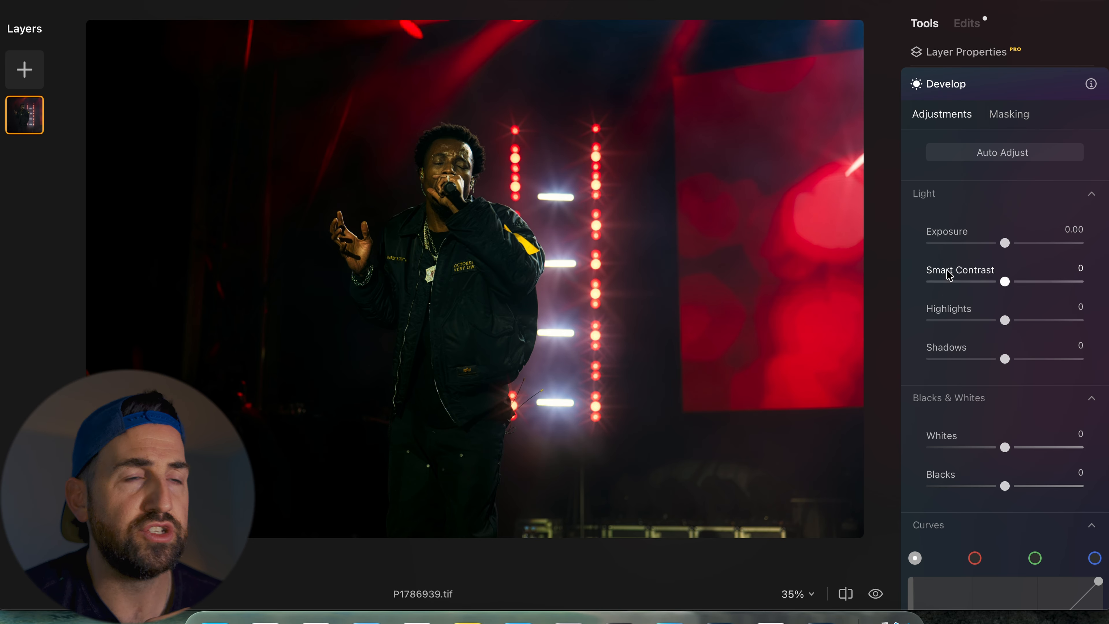
click(1016, 115)
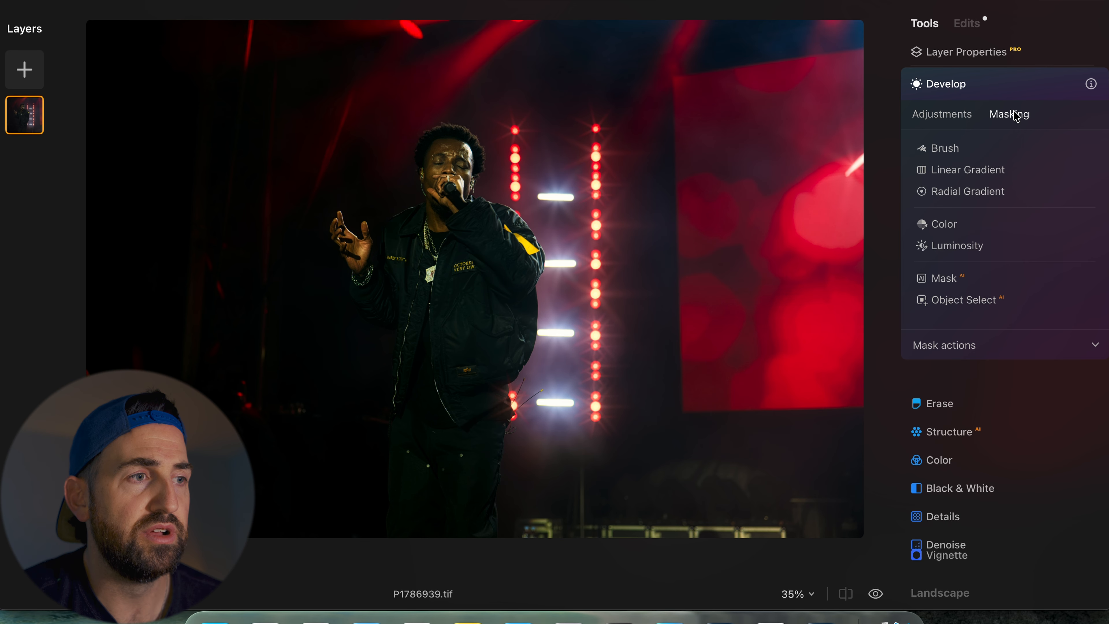
click(942, 191)
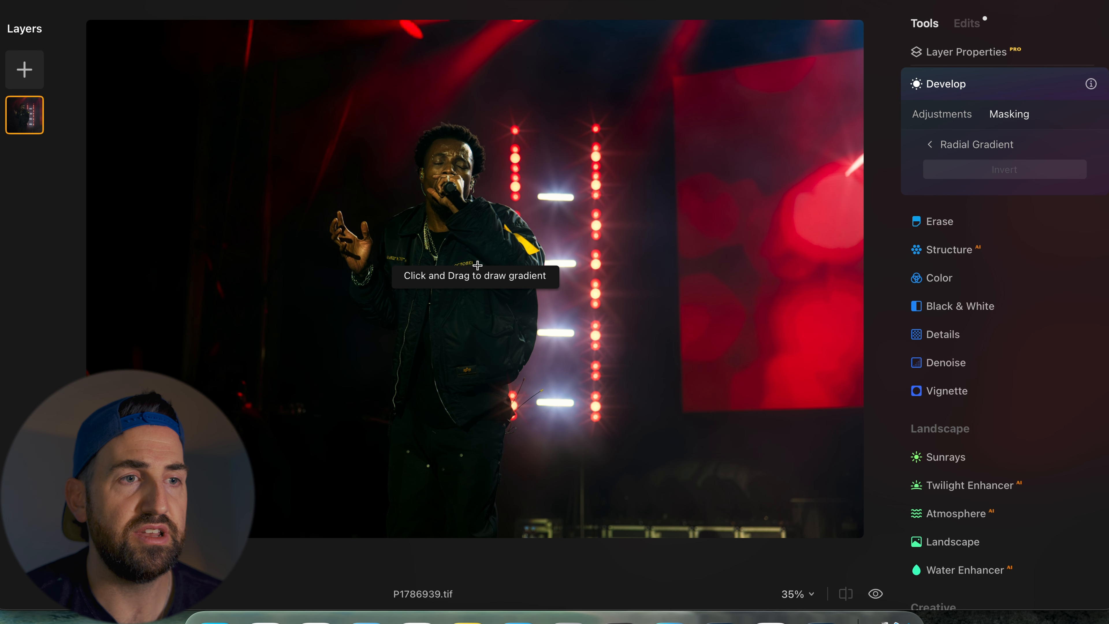
drag(451, 231, 449, 370)
drag(704, 246, 673, 248)
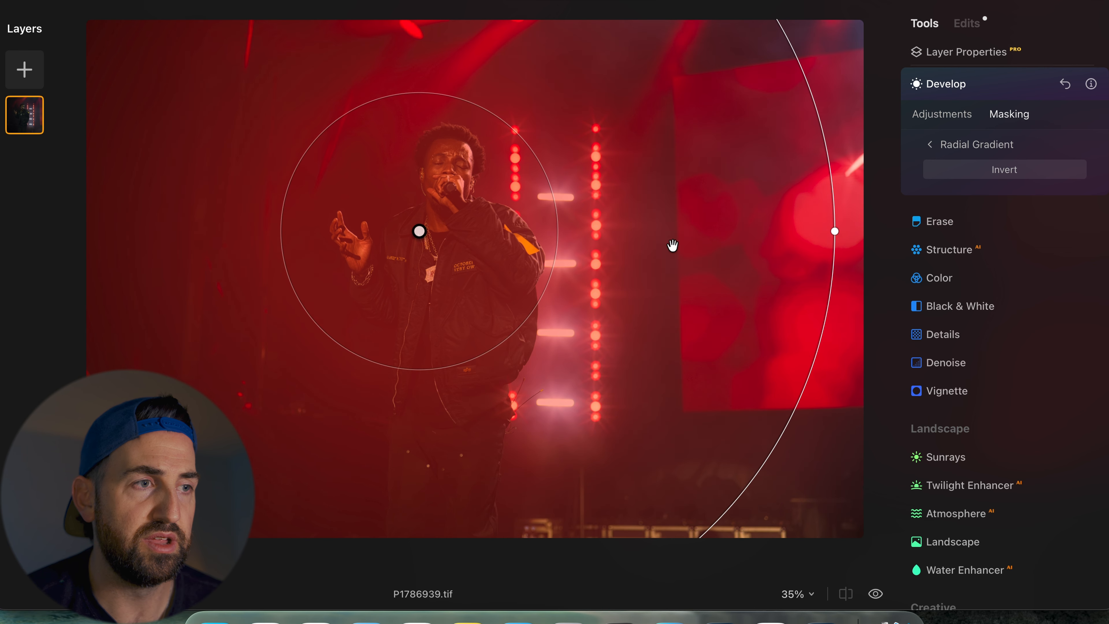
drag(832, 232, 631, 265)
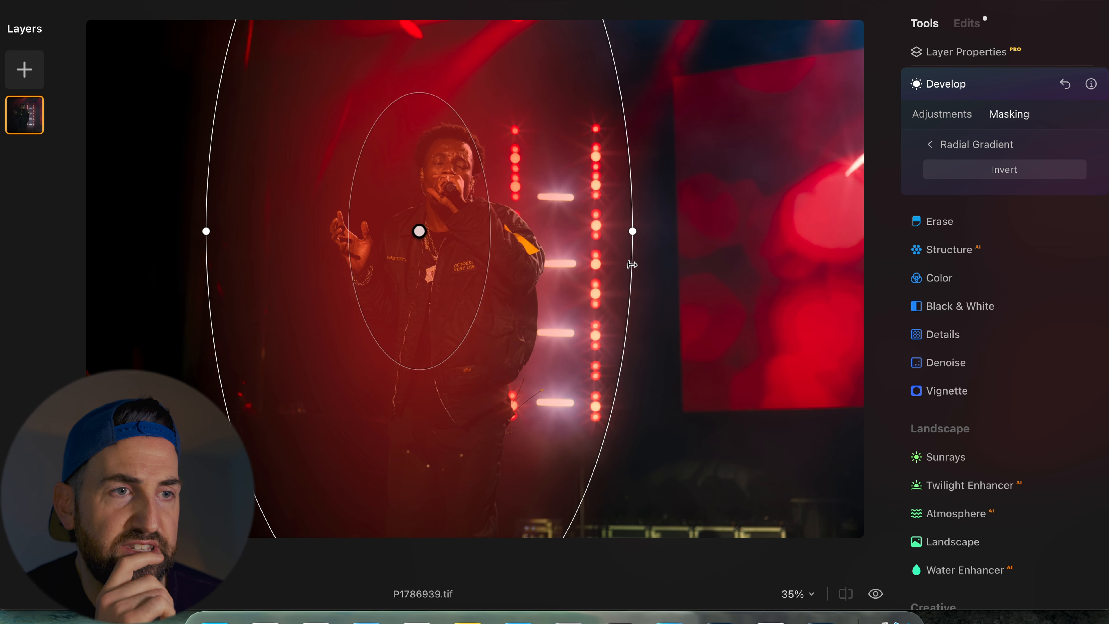
drag(423, 218, 461, 244)
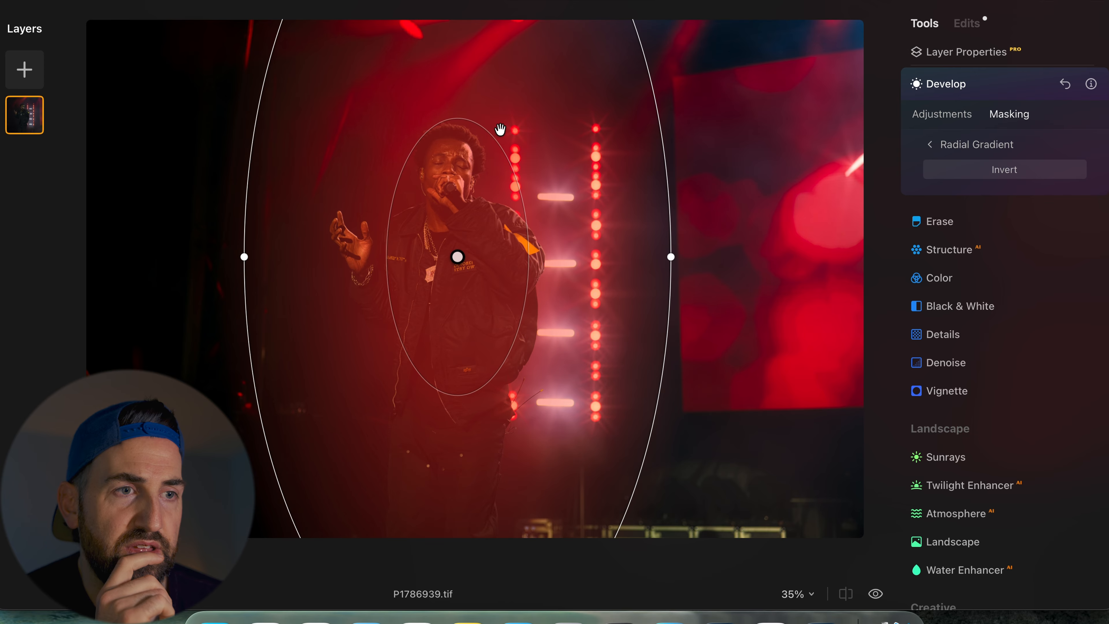
drag(463, 264, 451, 262)
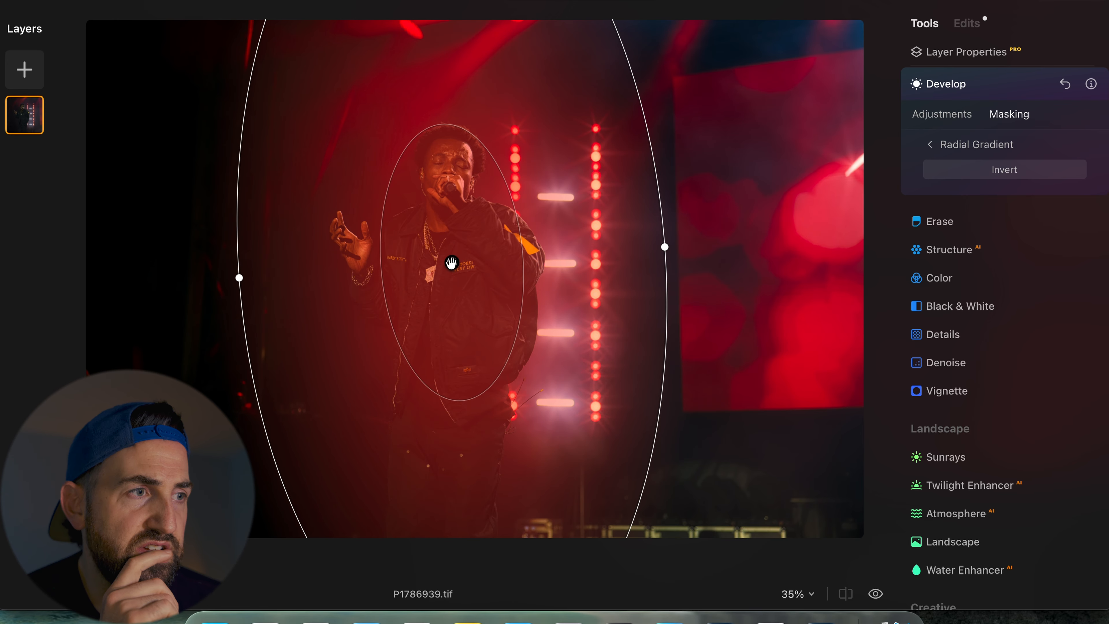
click(1036, 170)
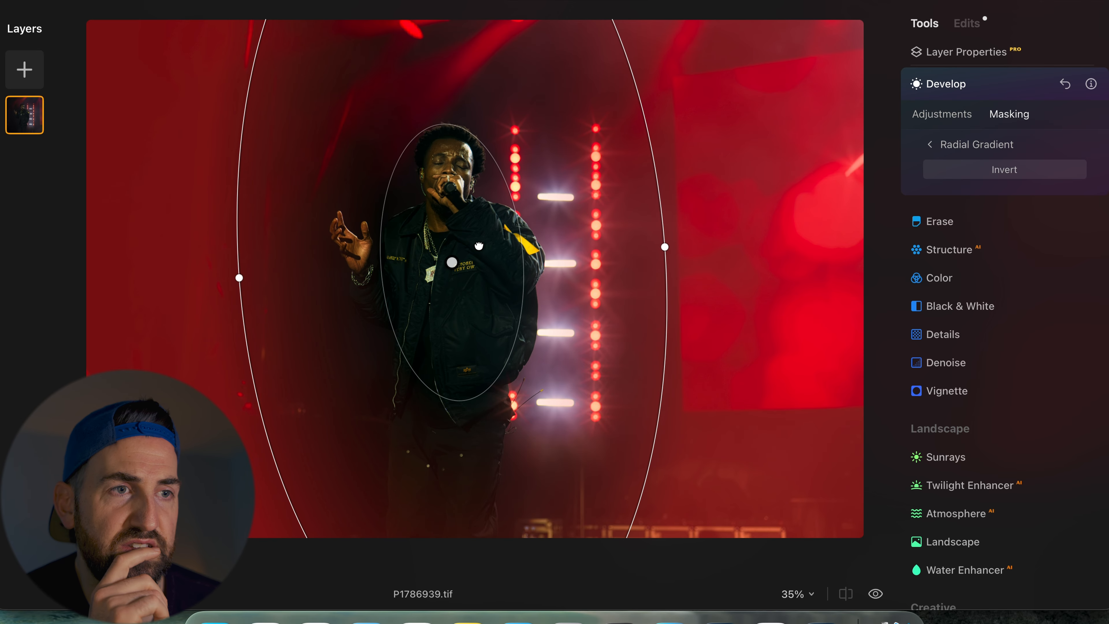
drag(479, 246, 477, 241)
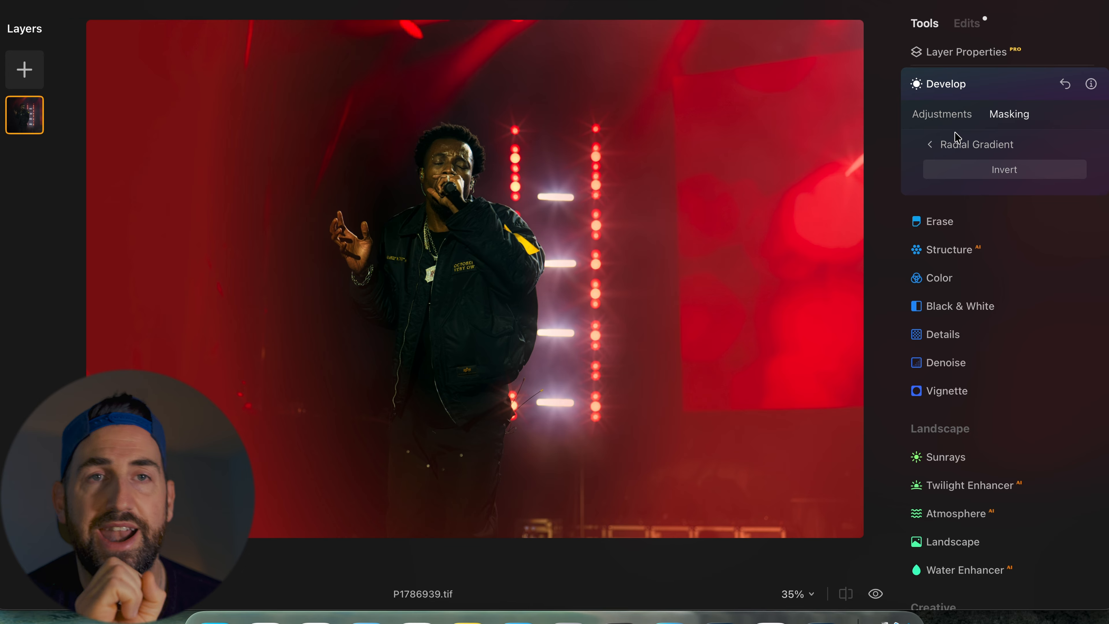
- Set Exposure to -0.48 for the radial gradient area and toggle the Develop preview
click(957, 118)
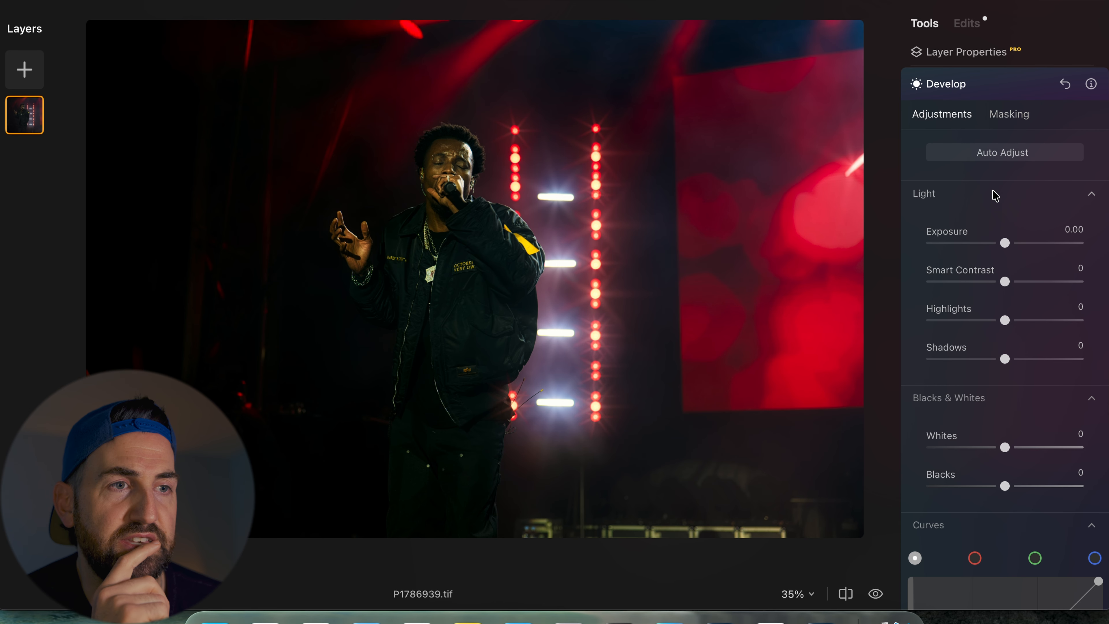
mouse_move(1003, 243)
mouse_down()
mouse_move(984, 245)
mouse_move(997, 249)
mouse_up()
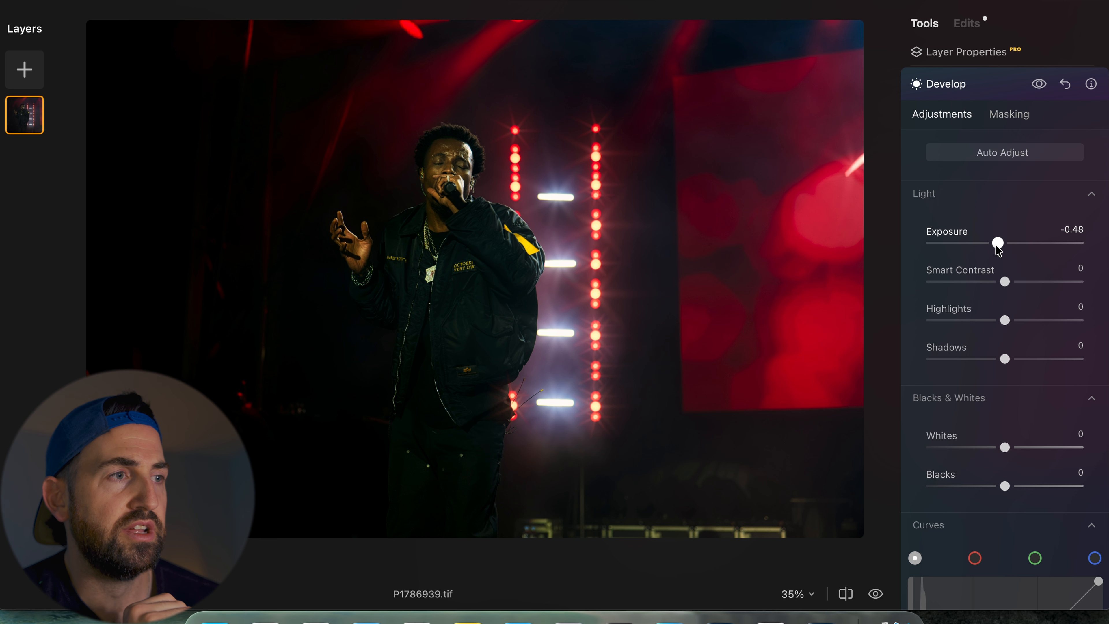
click(1039, 84)
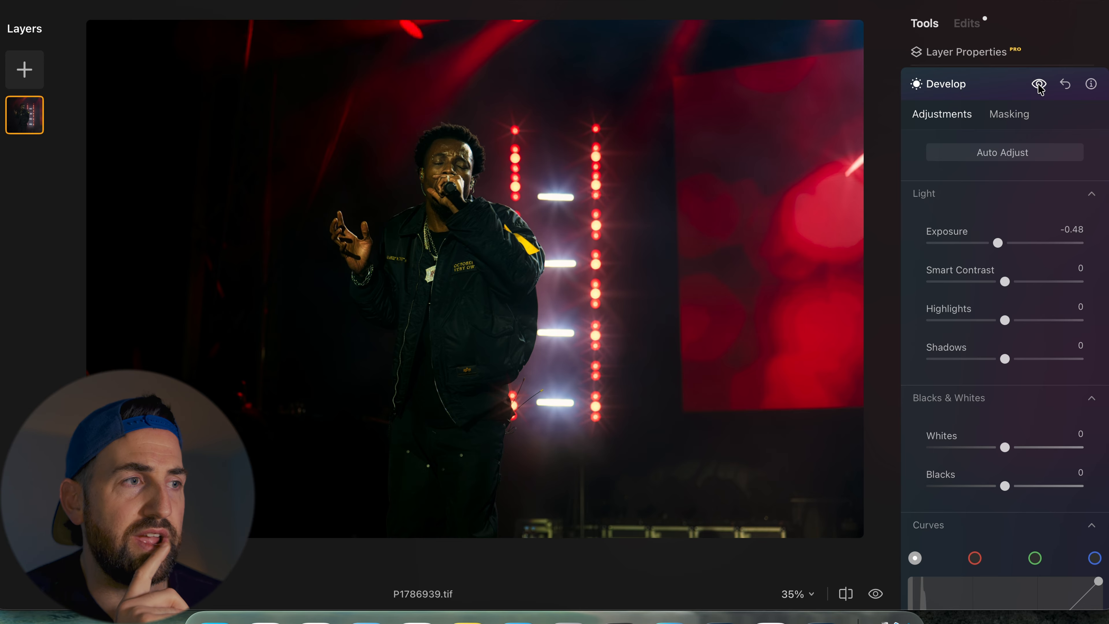
- Discard the Develop radial gradient mask and exposure change
click(1011, 114)
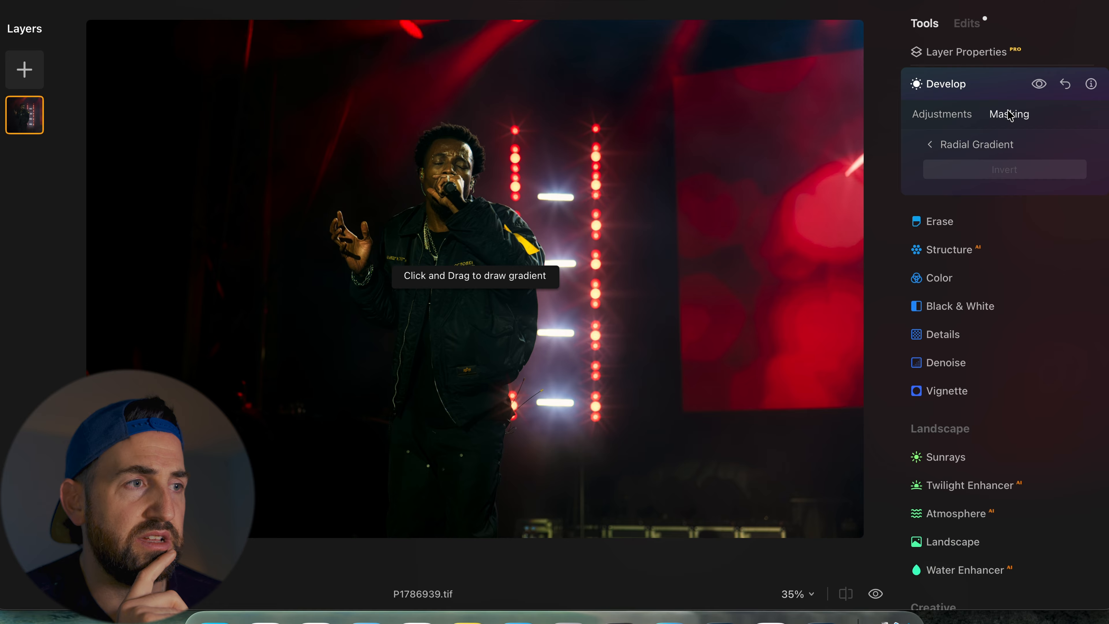
click(956, 115)
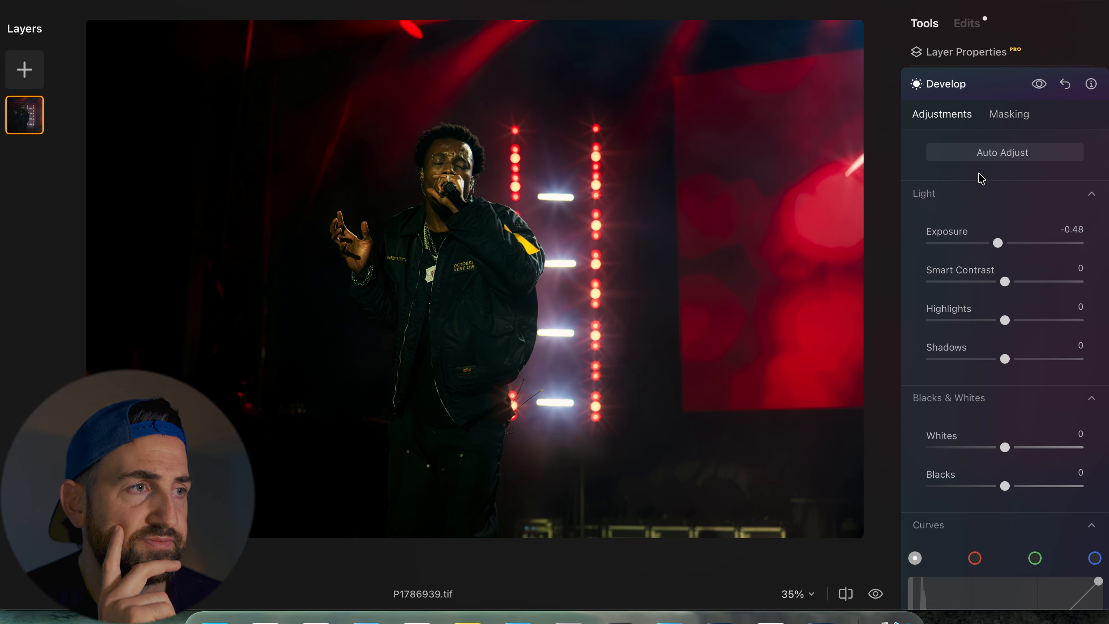
click(1009, 91)
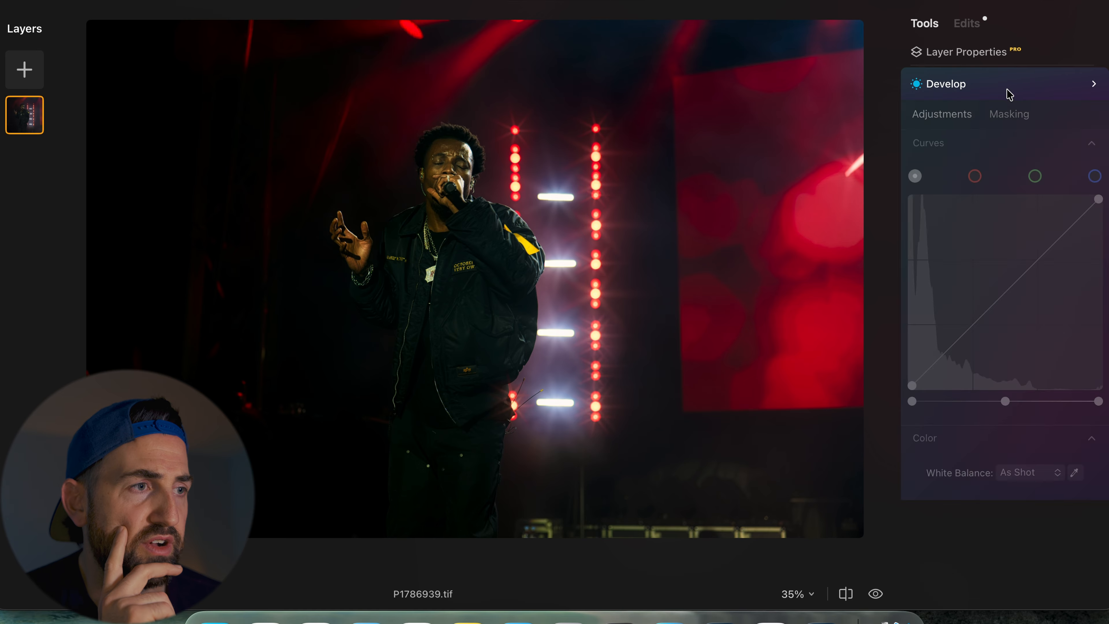
click(939, 71)
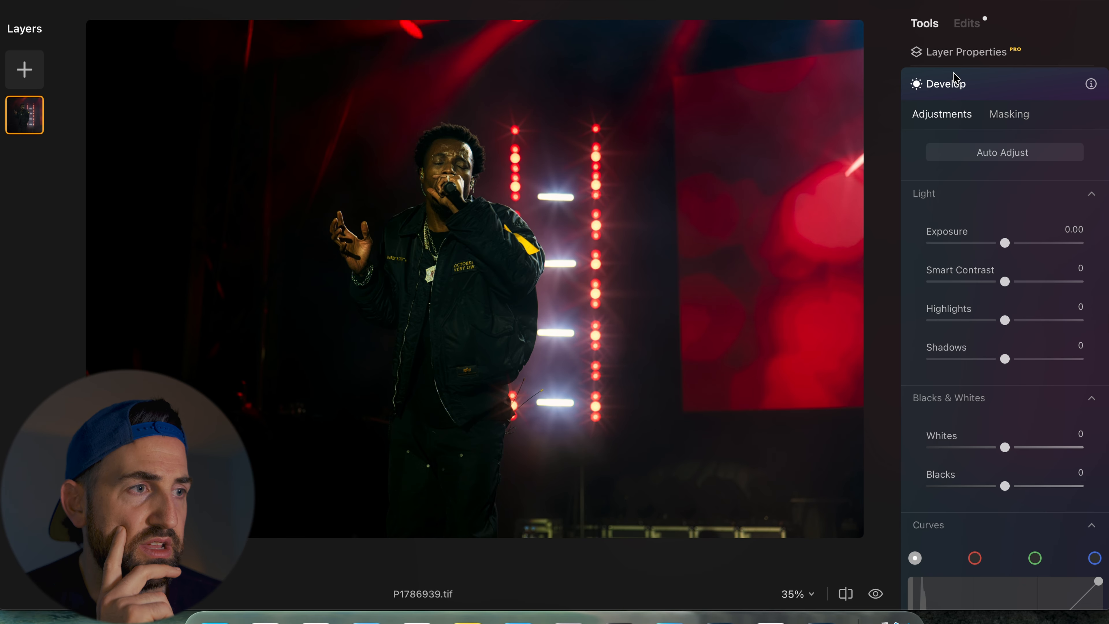
- Mask the Develop tool to the singer using the AI Human mask
click(1012, 118)
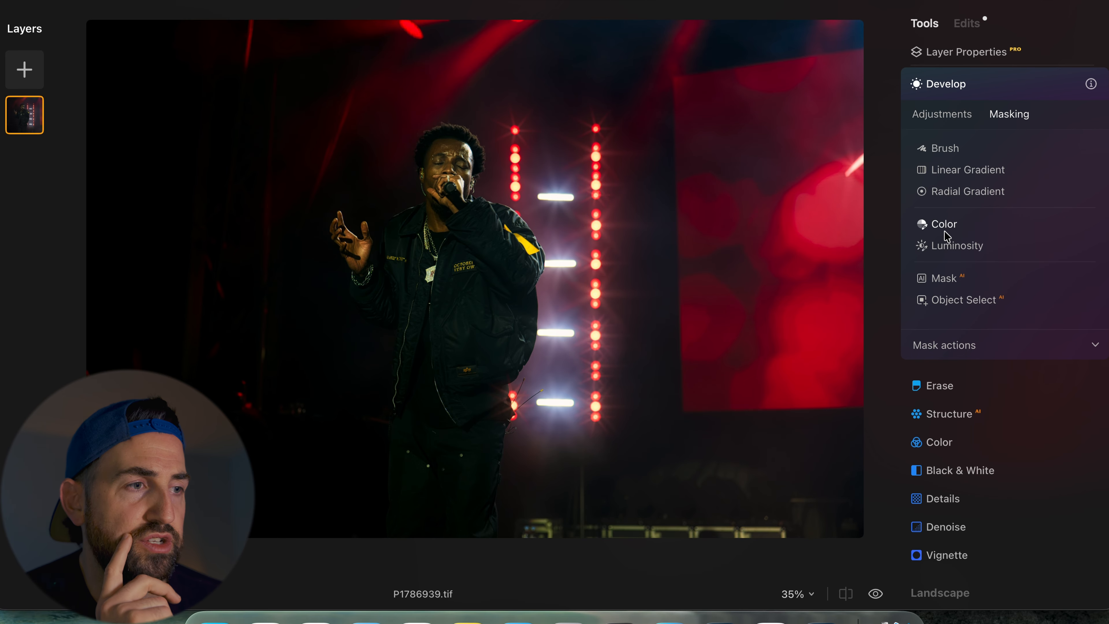
click(936, 282)
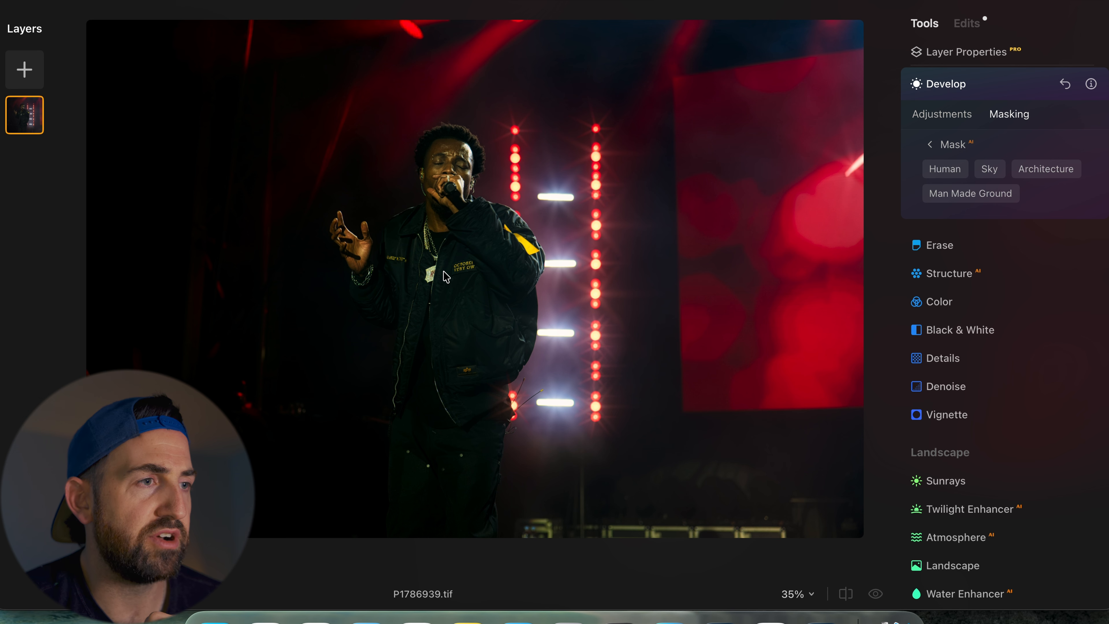
click(937, 175)
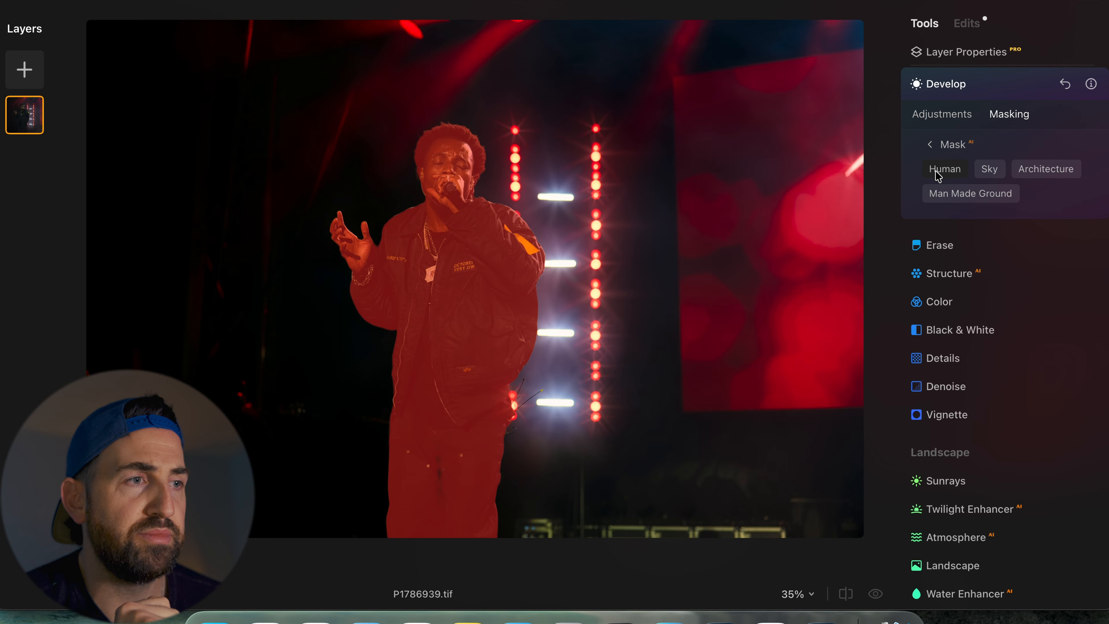
click(942, 116)
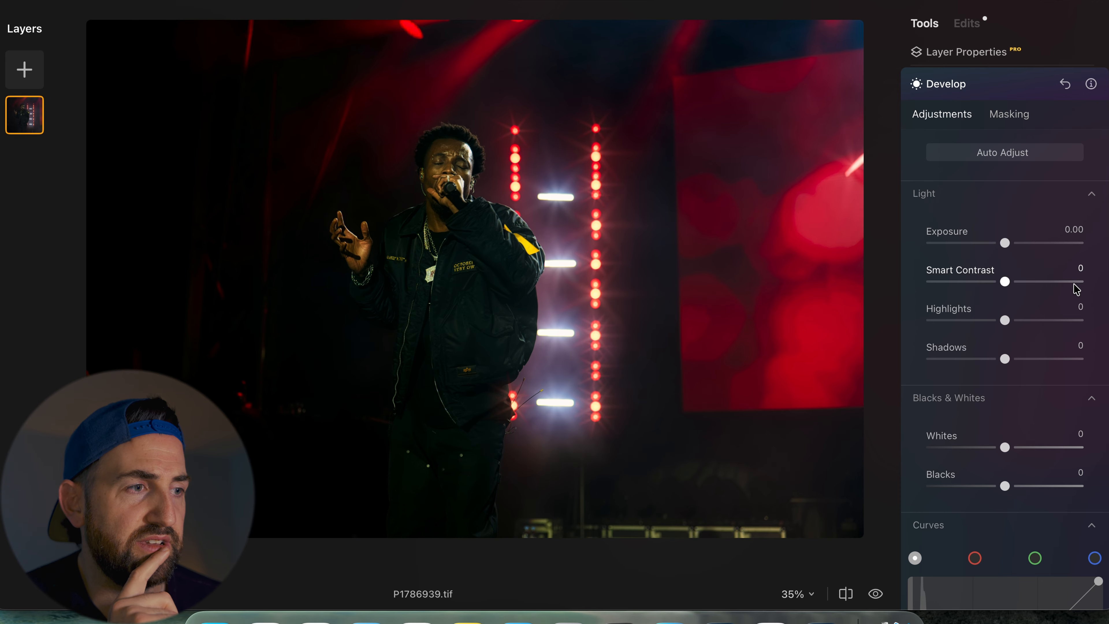
- Set Shadows to 20, Exposure to 0.04, Smart Contrast to 10 and Blacks to -2 for the masked singer
drag(1005, 359, 1021, 363)
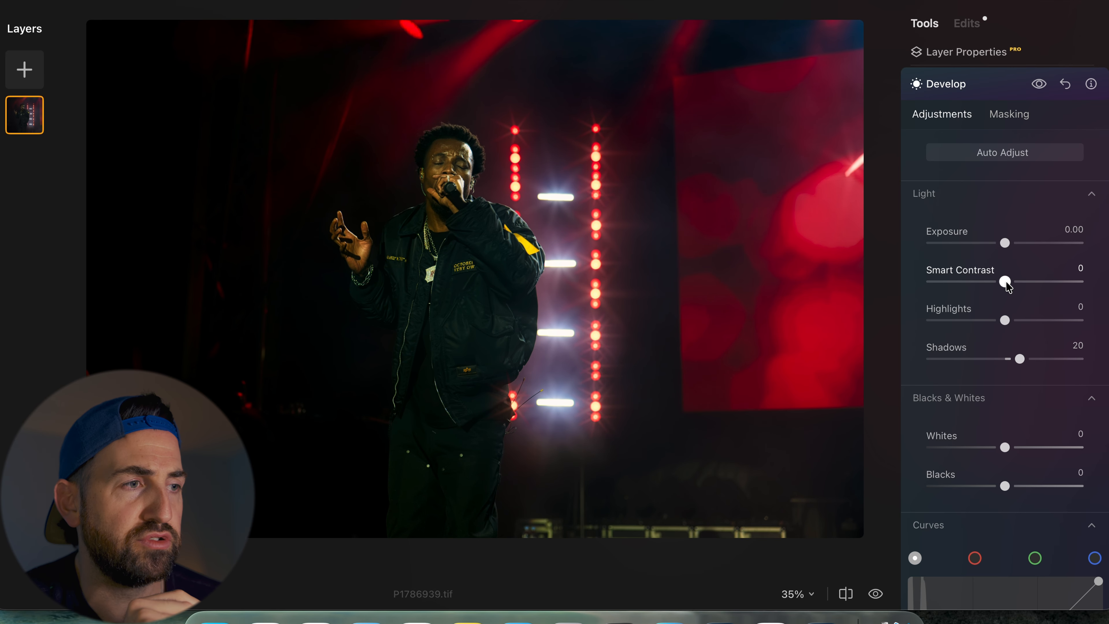
click(1005, 242)
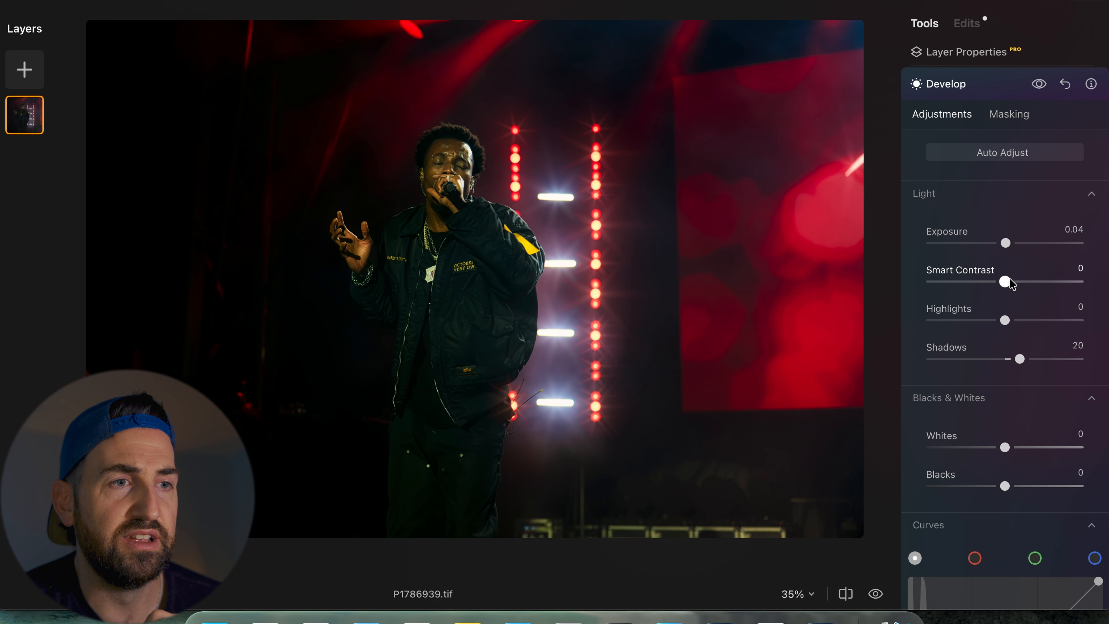
drag(1004, 282, 1013, 283)
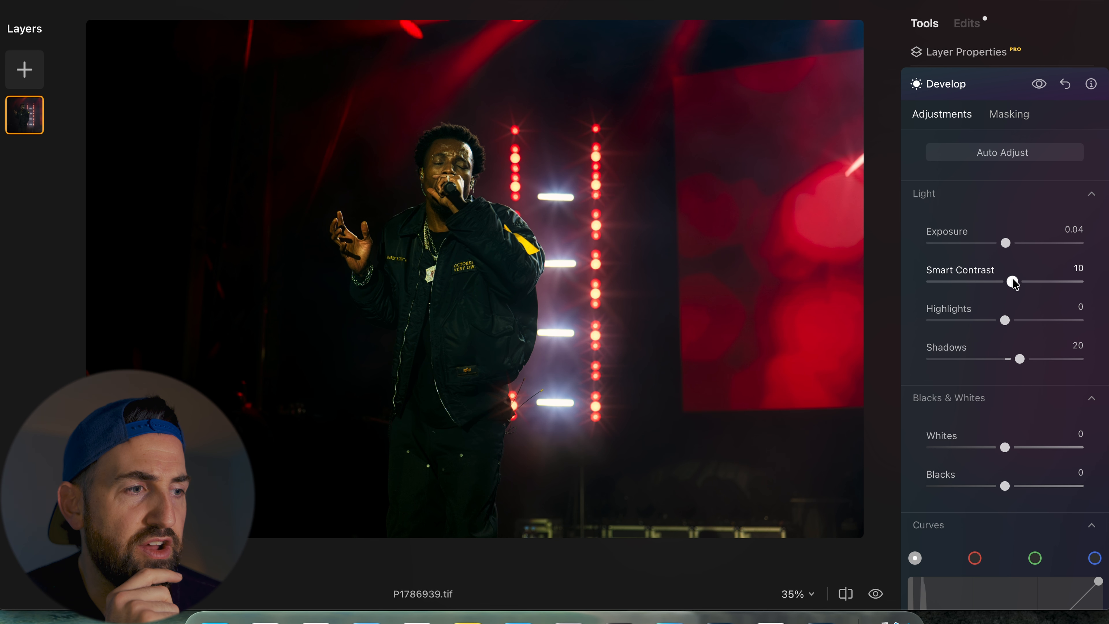
drag(1004, 487, 1002, 486)
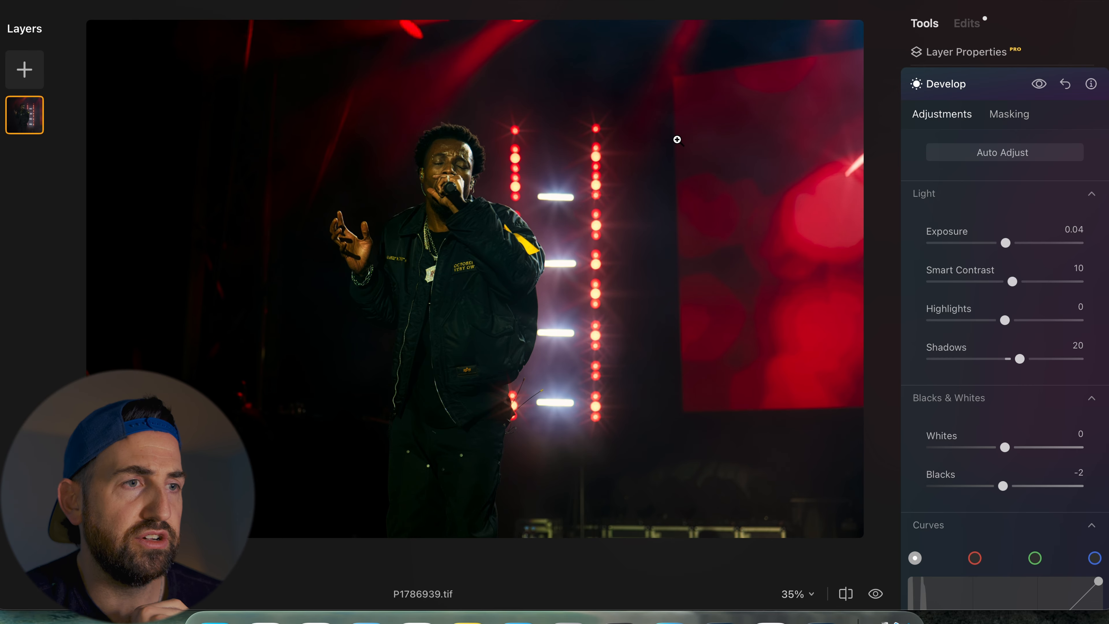
- Open the Color tool and expand its HSL section
click(983, 91)
scroll(935, 202, up, 3)
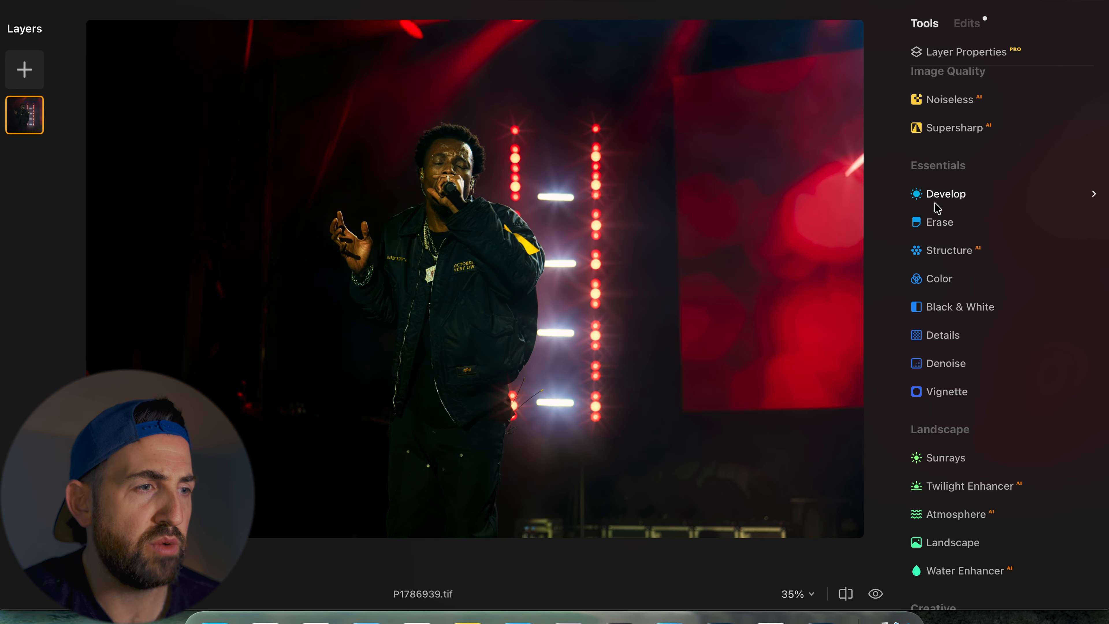
scroll(934, 202, down, 6)
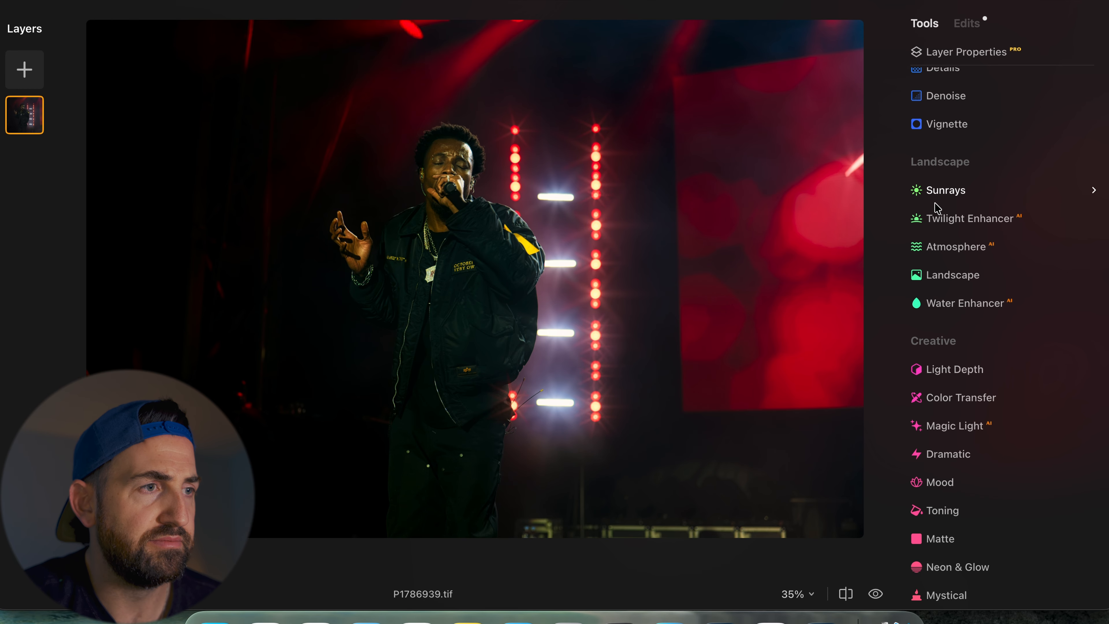
scroll(935, 204, up, 3)
click(933, 148)
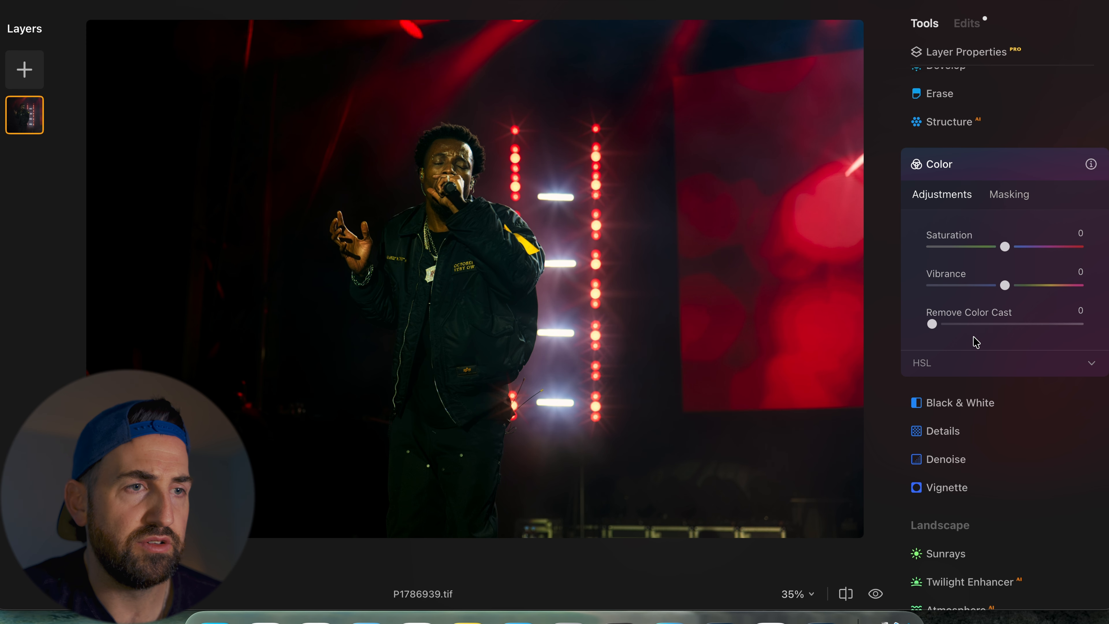
drag(933, 324, 894, 347)
click(982, 364)
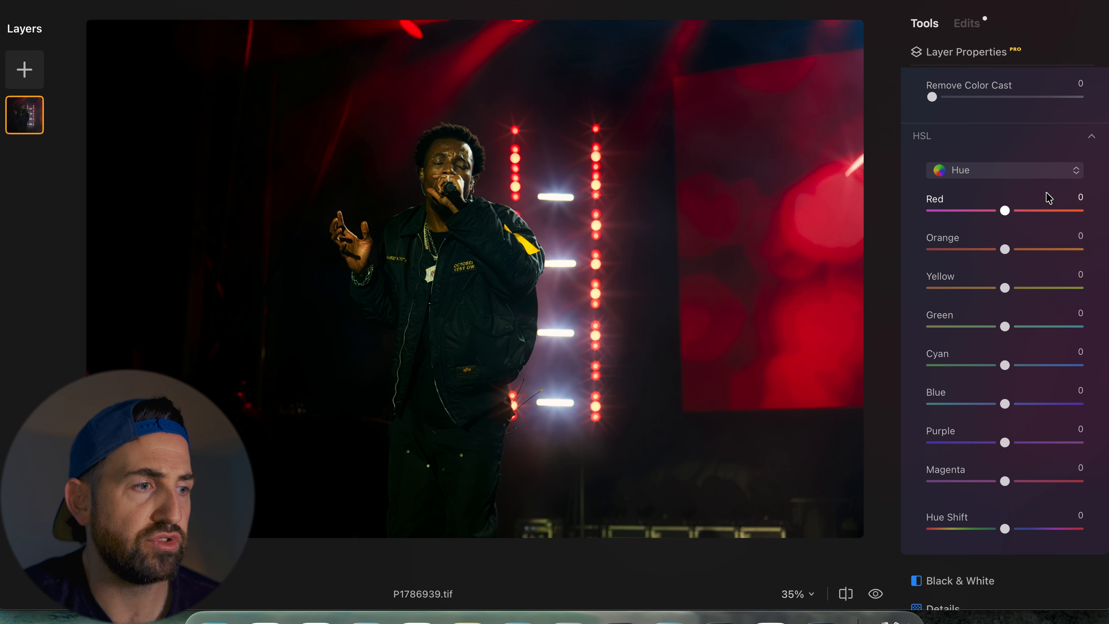
- Shift the Red hue to -3 in the HSL controls
click(1019, 171)
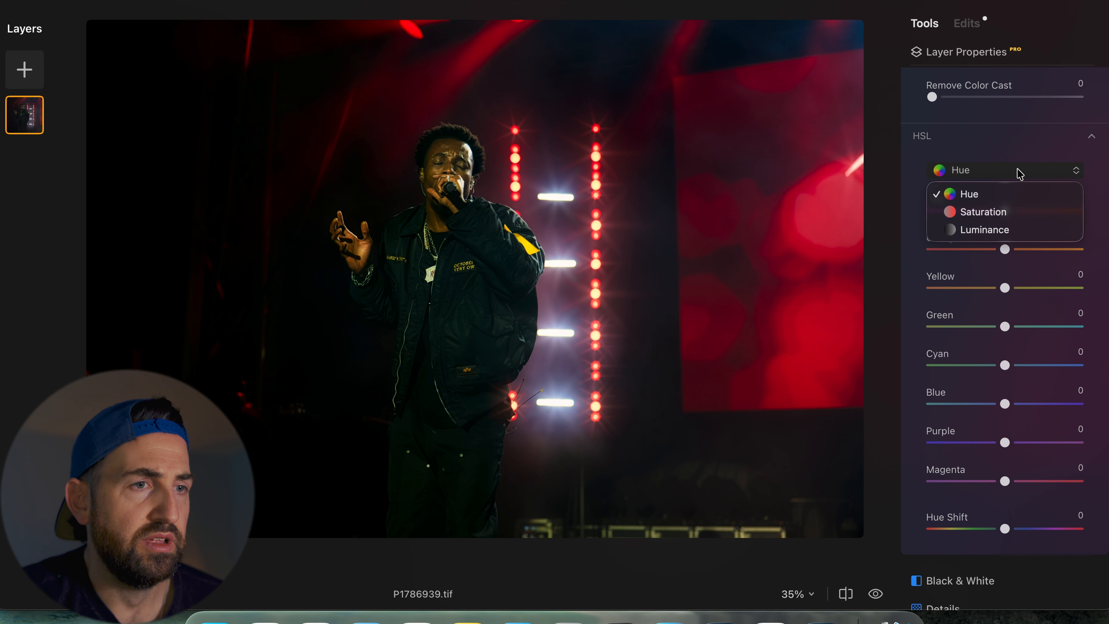
click(1019, 171)
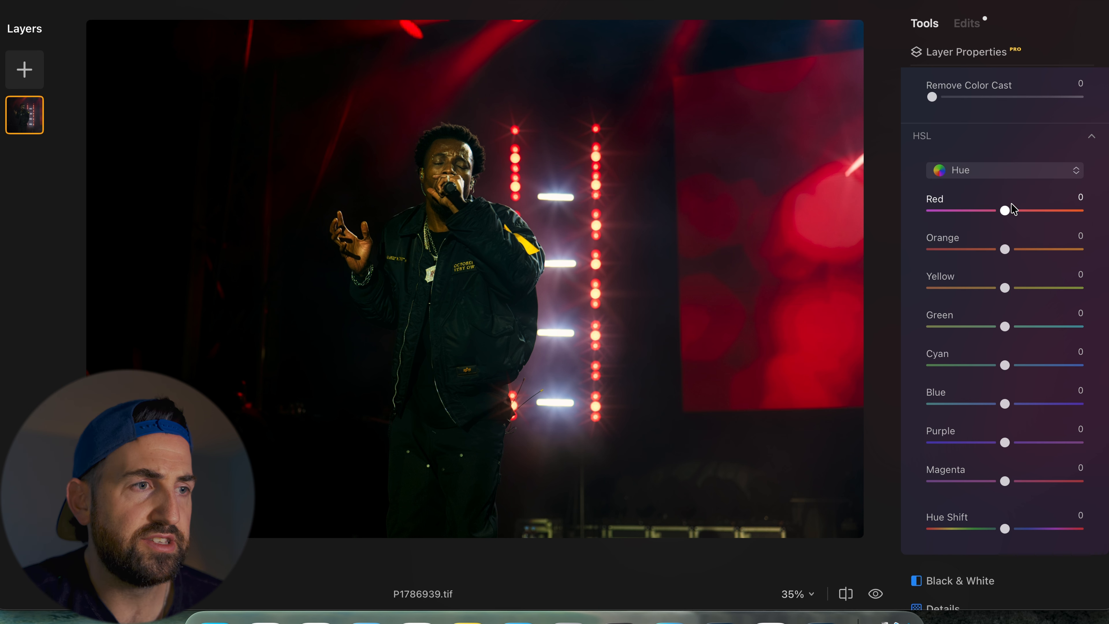
mouse_move(1003, 211)
mouse_down()
mouse_move(990, 215)
mouse_move(1000, 217)
mouse_up()
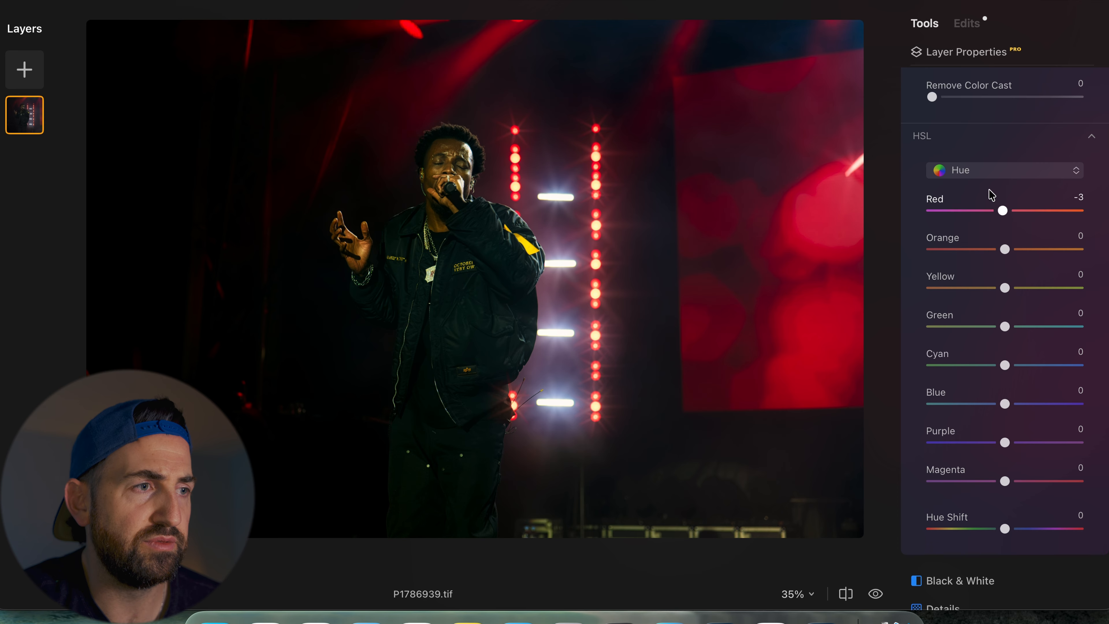
- Switch HSL to Luminance and raise Yellow to 8 and Orange to 12
click(994, 174)
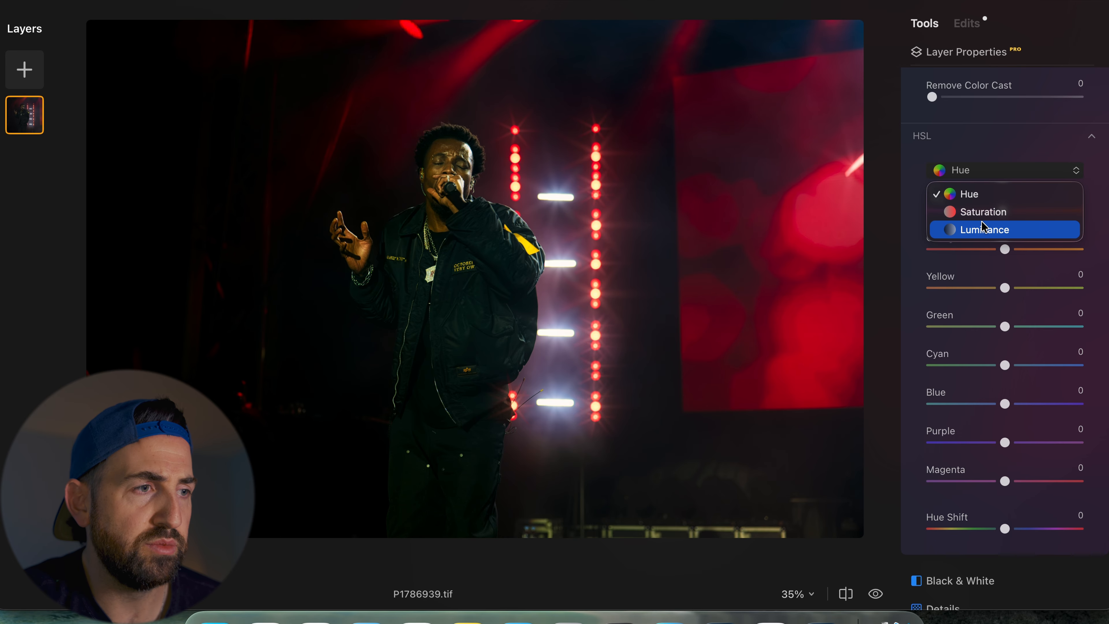
key(Escape)
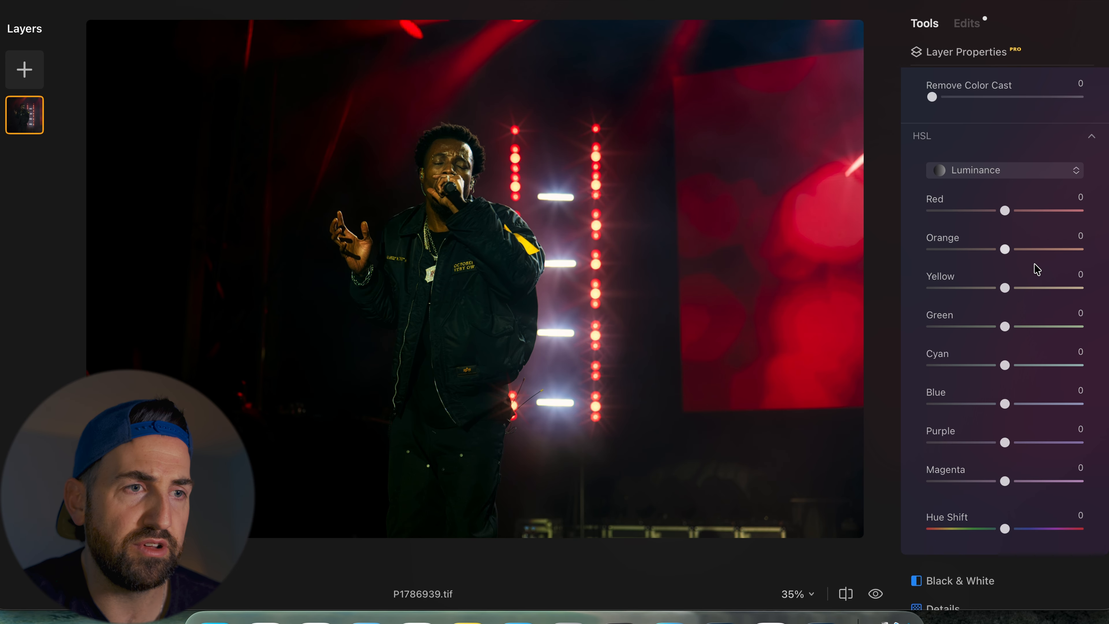
mouse_move(1005, 289)
mouse_down()
mouse_move(1025, 288)
mouse_move(1012, 299)
mouse_up()
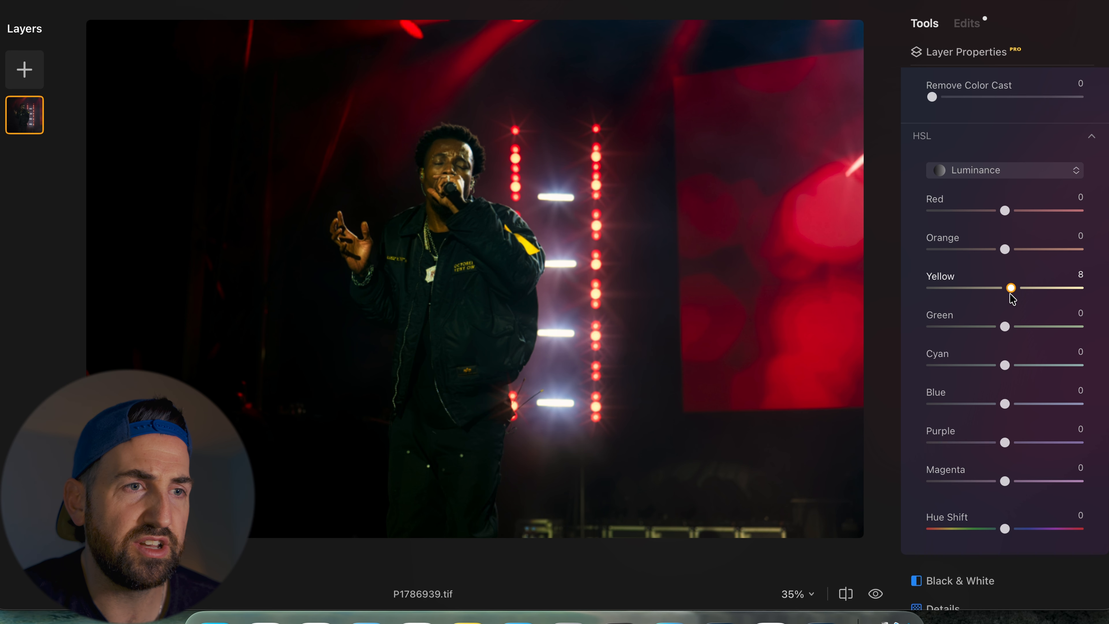
drag(1007, 250, 1015, 241)
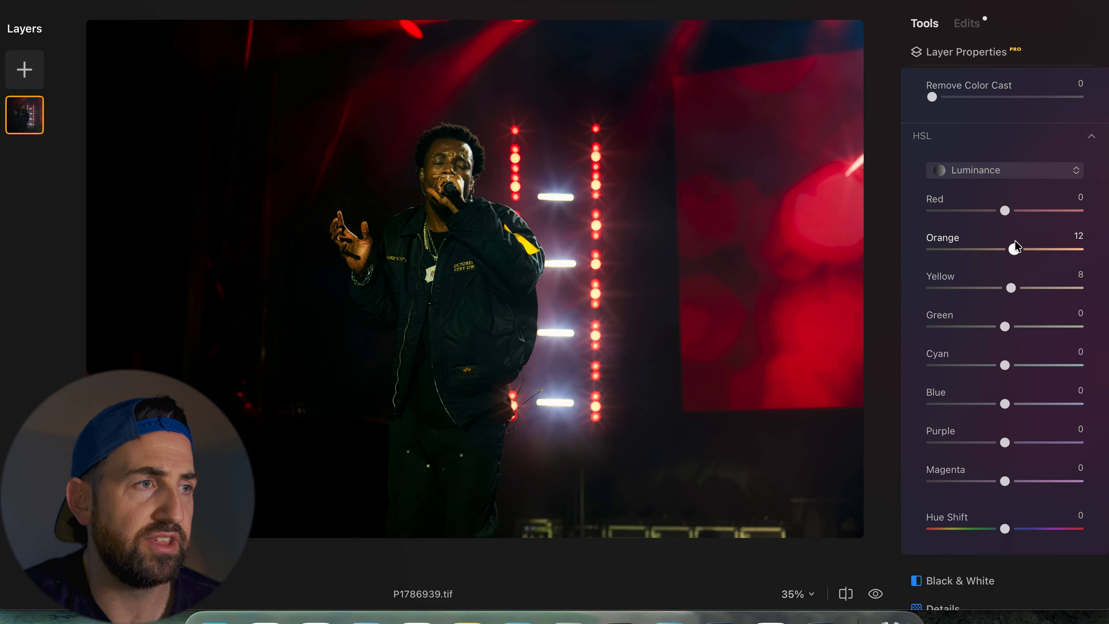
- Toggle the Color tool's preview to compare the image with and without the HSL changes
scroll(1015, 240, up, 5)
click(1039, 76)
click(1040, 76)
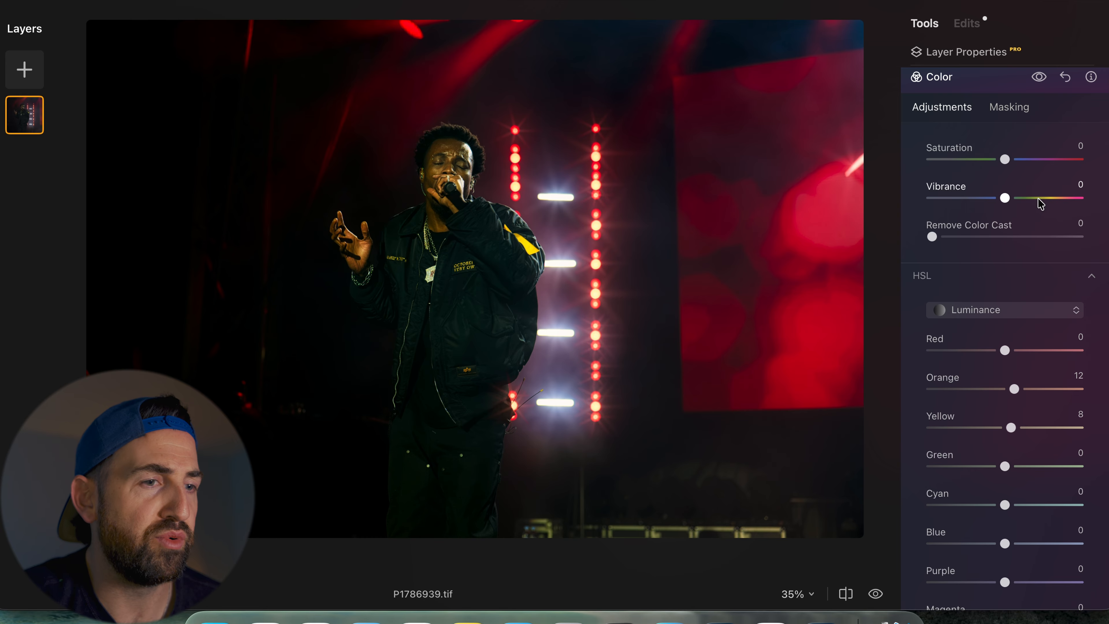
scroll(1041, 203, down, 3)
scroll(1041, 203, down, 5)
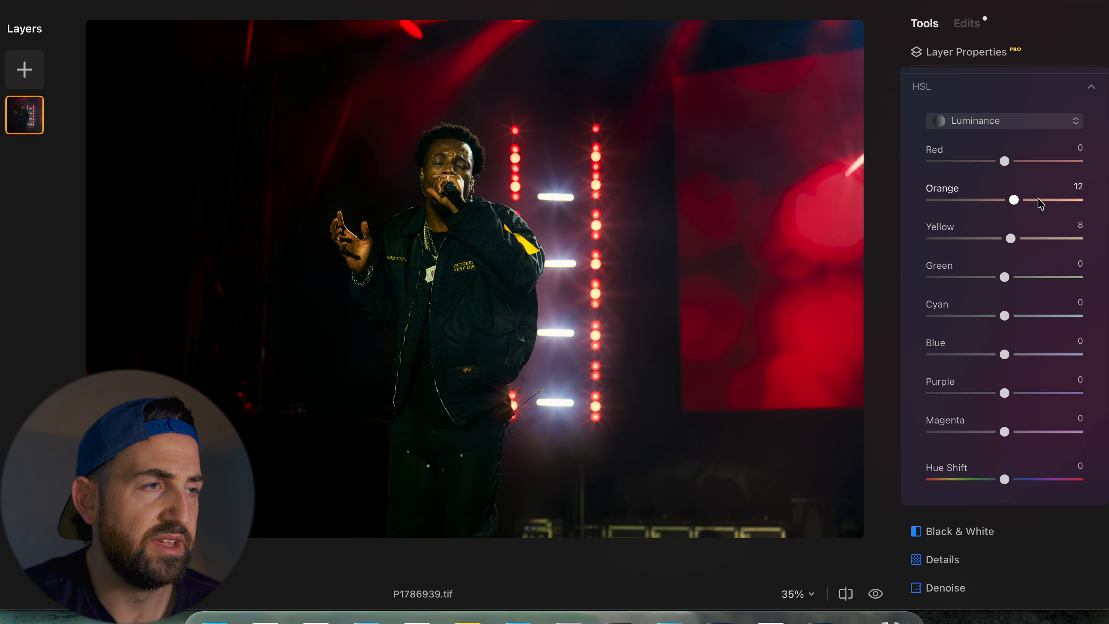
scroll(1041, 203, up, 10)
scroll(1041, 203, down, 1)
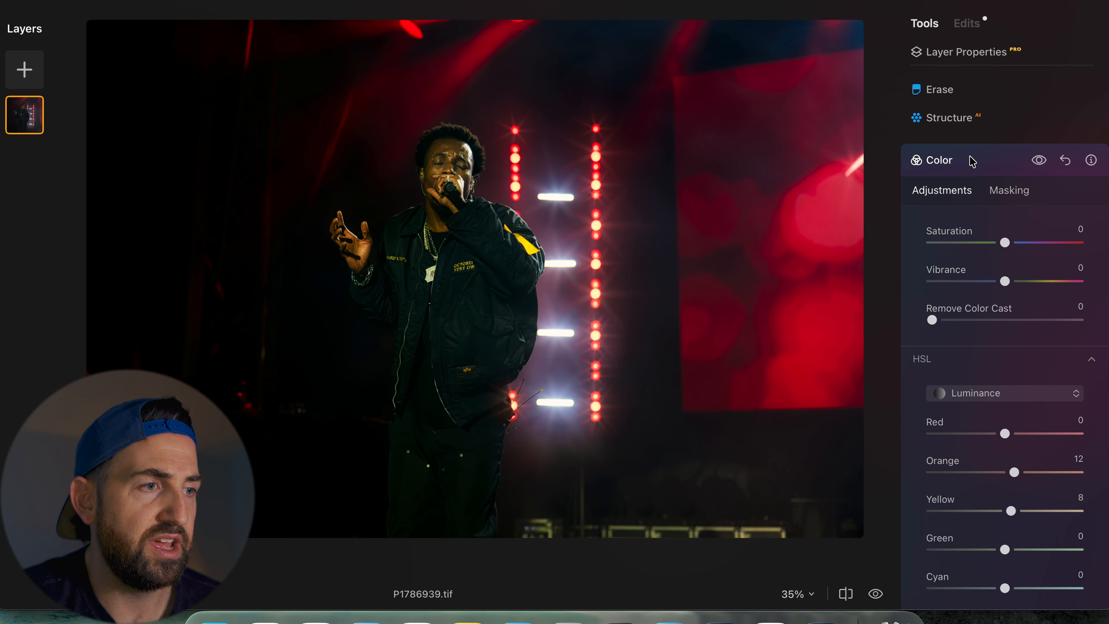
- Open the Mood tool and apply the Anaheim LUT from Cinematic Toning
click(970, 158)
scroll(970, 159, down, 5)
scroll(970, 159, down, 6)
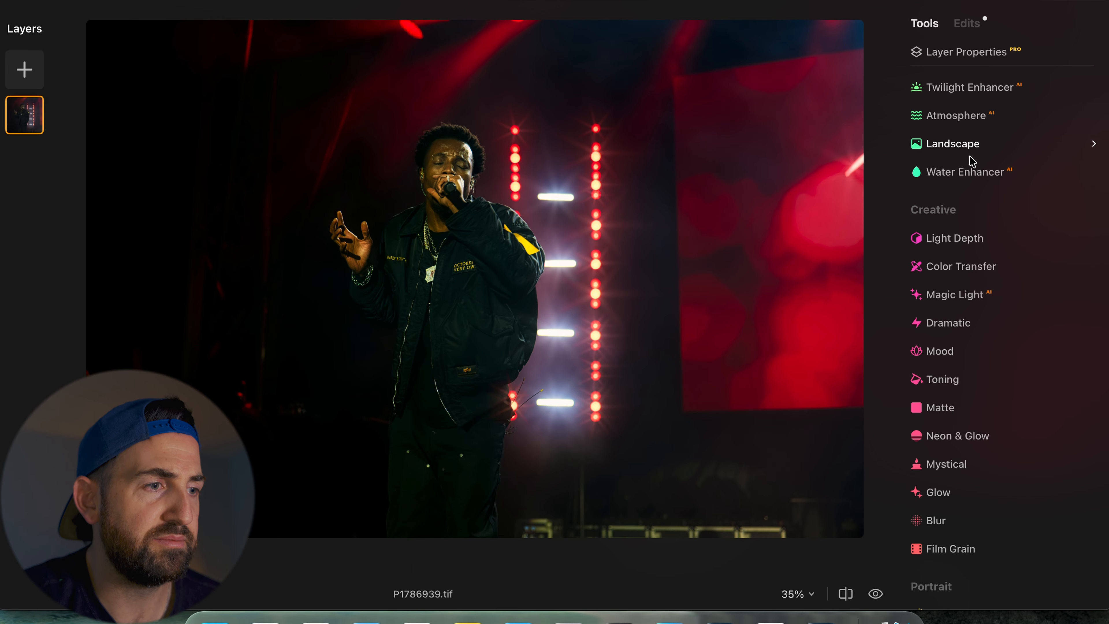
scroll(972, 161, down, 1)
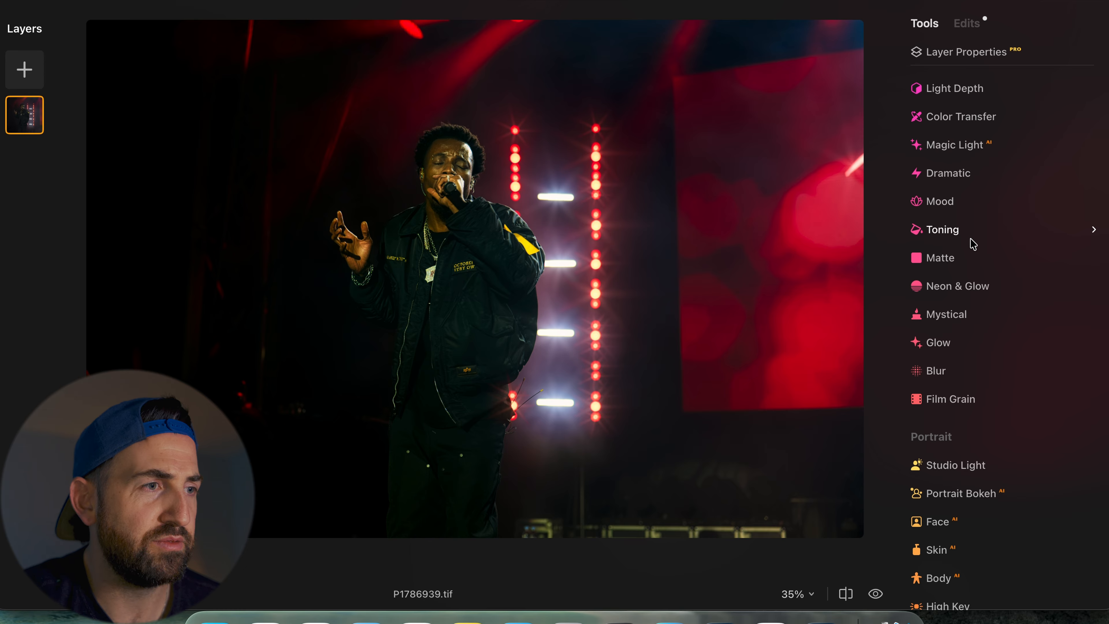
click(947, 204)
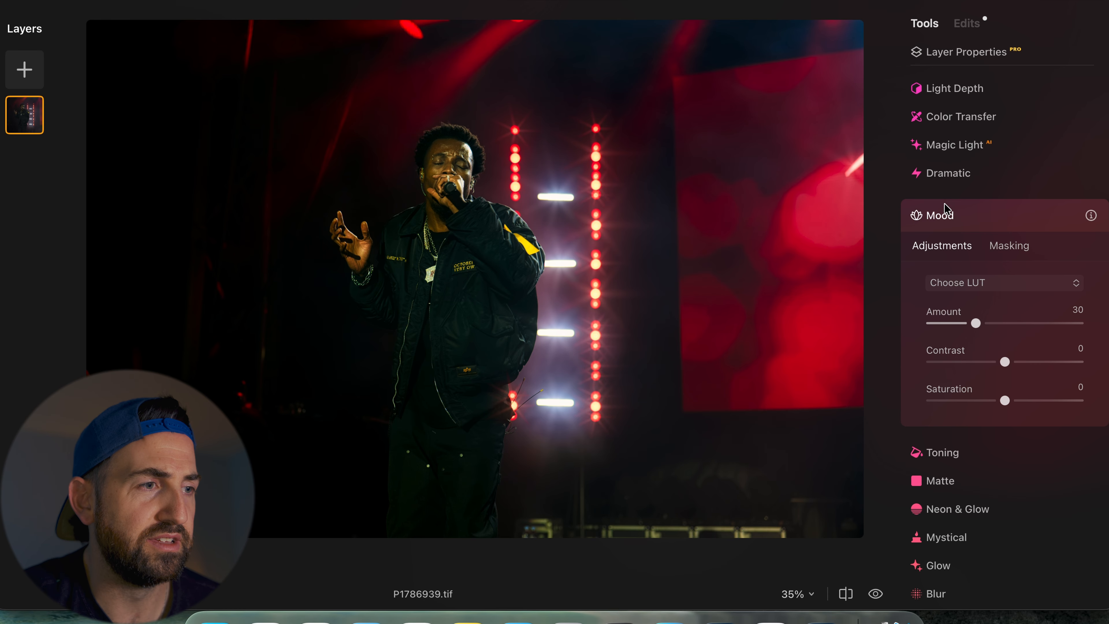
click(973, 283)
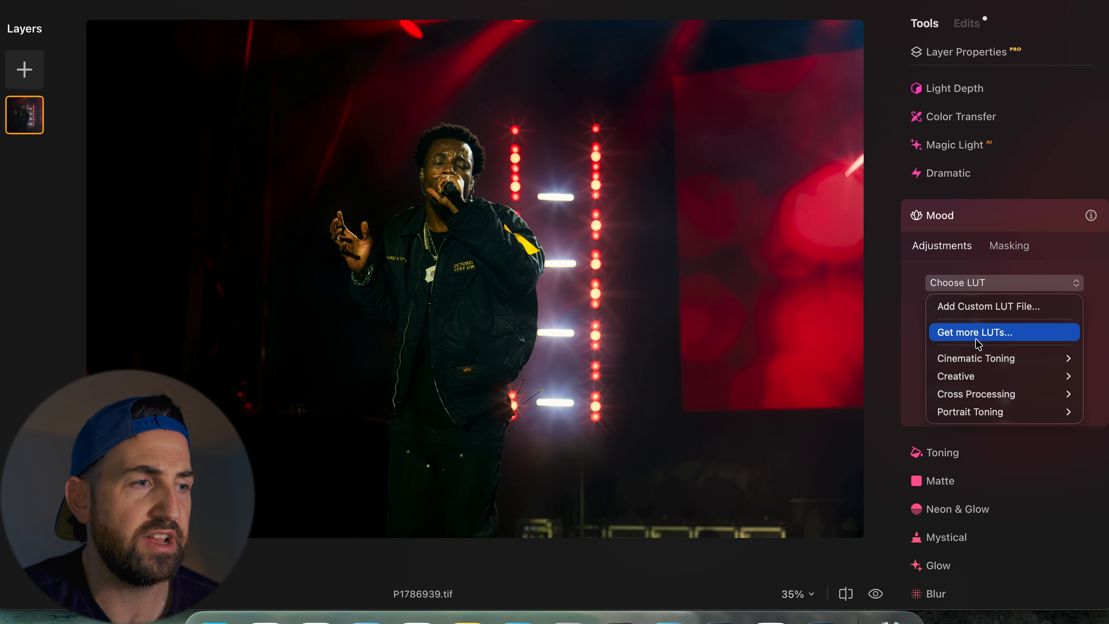
mouse_move(978, 364)
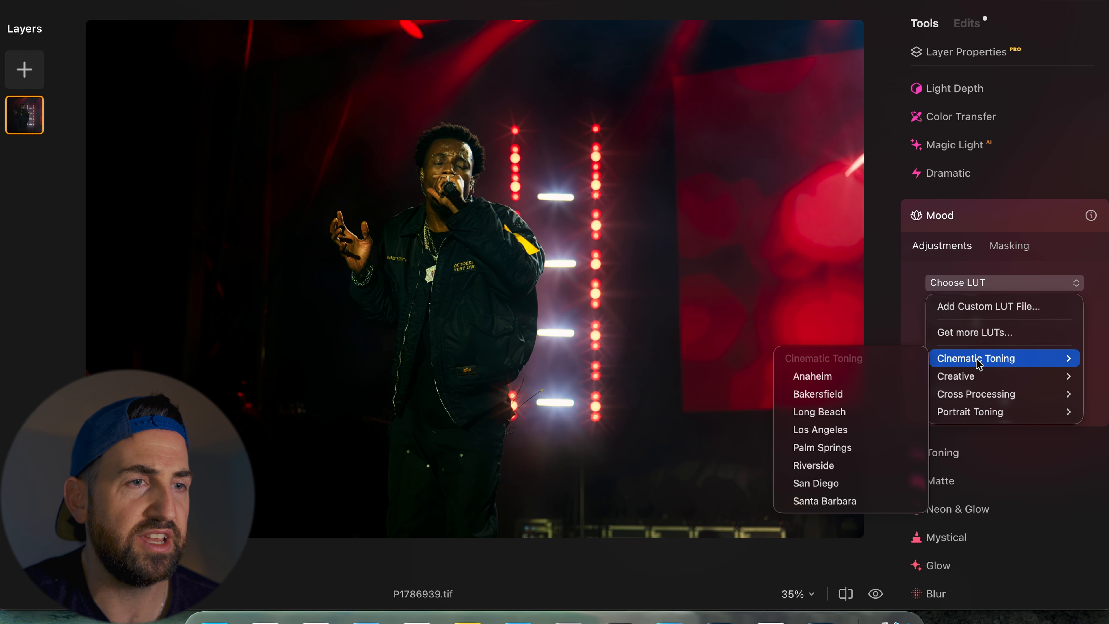
click(884, 377)
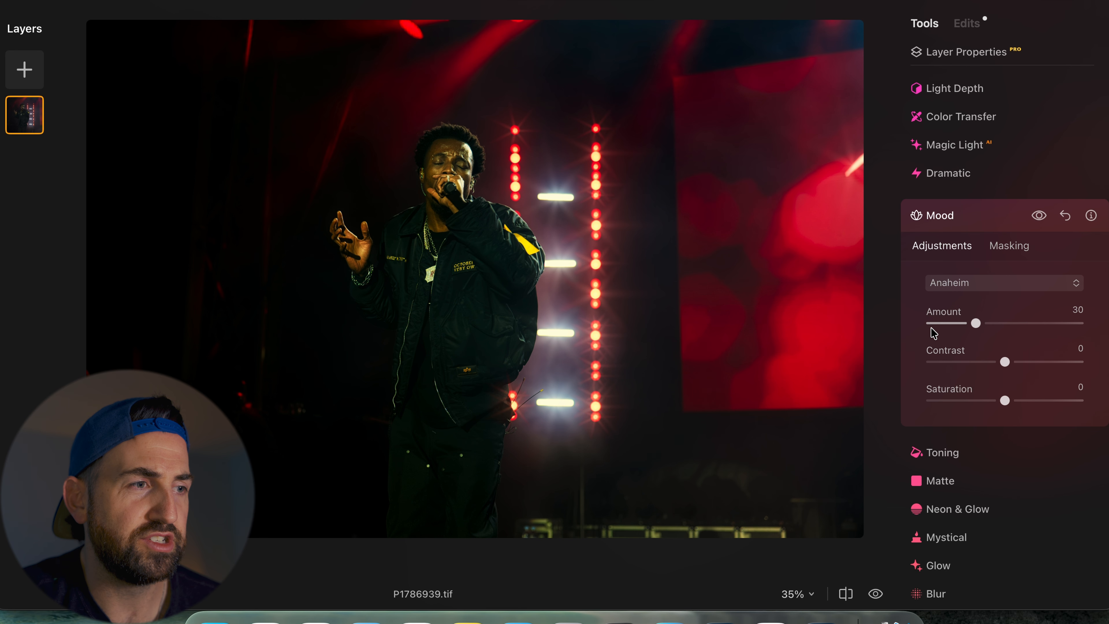
- Set the Mood amount to 20 while toggling the tool preview to compare
click(951, 323)
drag(952, 324, 946, 324)
click(1040, 212)
click(1040, 212)
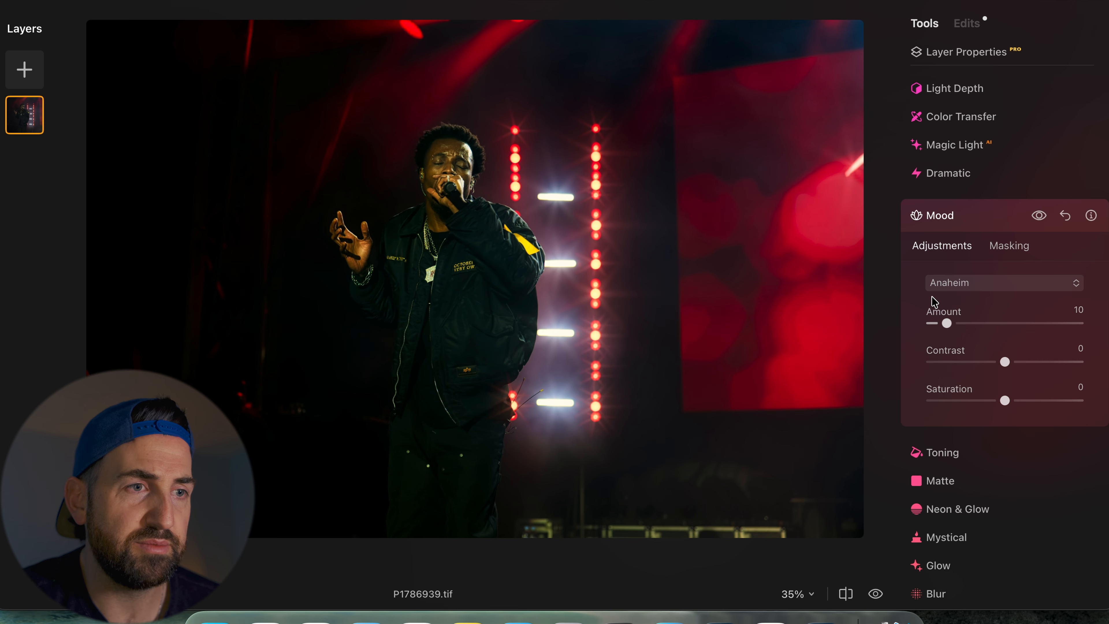
drag(946, 324, 962, 324)
click(1041, 217)
click(1041, 218)
click(1042, 217)
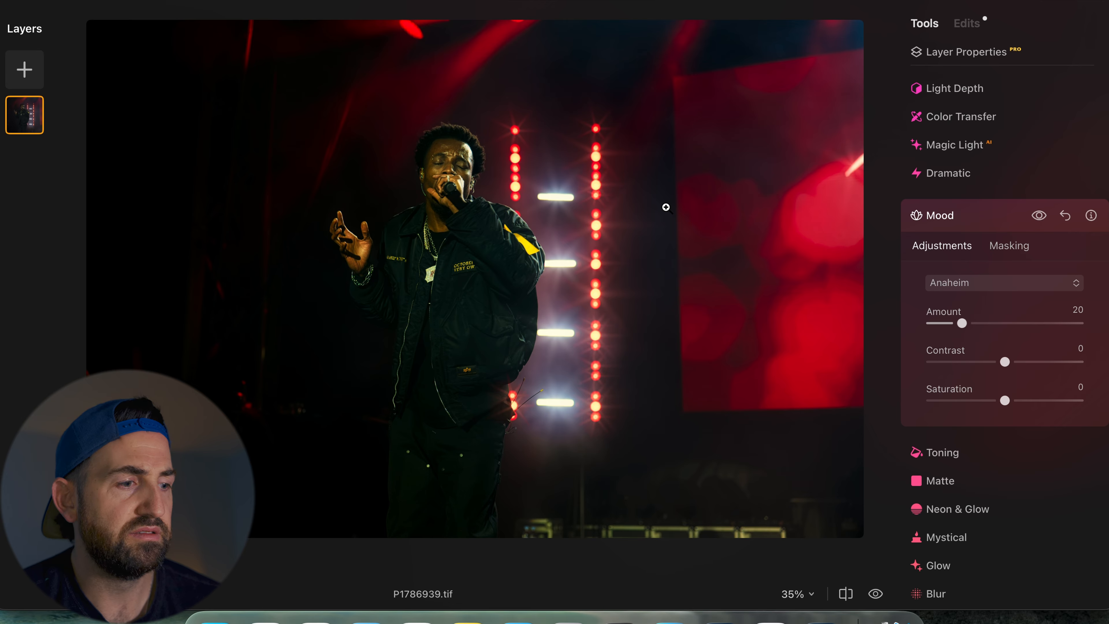
- Compare the edited photo against the original before/after view
key(backslash)
key(backslash)
key(backslash)
key(backslash)
key(backslash)
key(backslash)
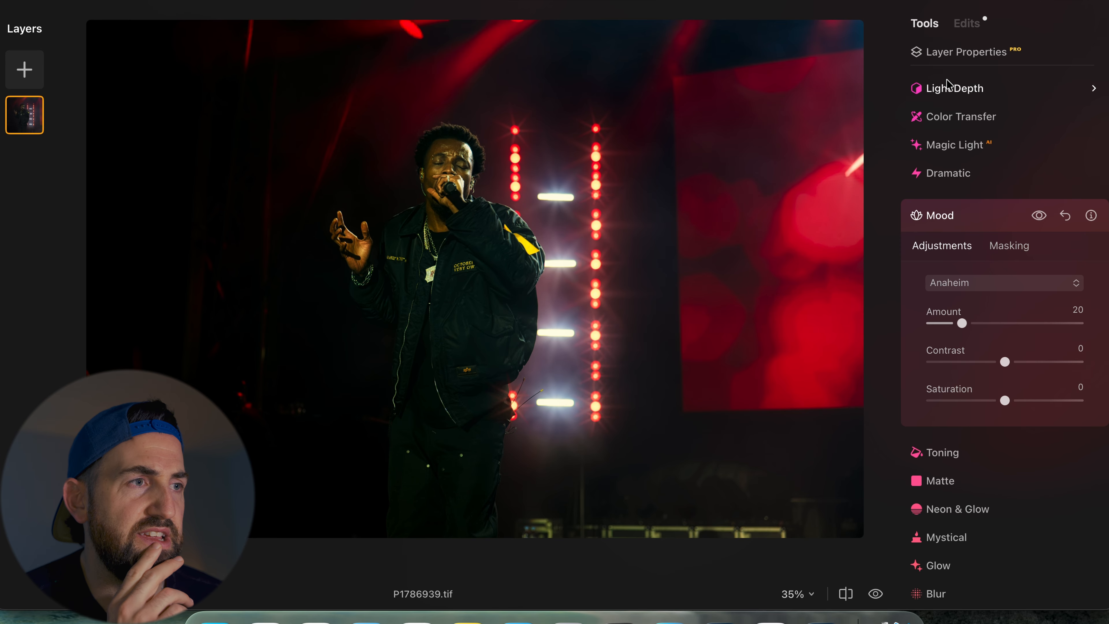
- Scale the image layer slightly larger by its corner handle in Layer Properties
click(961, 49)
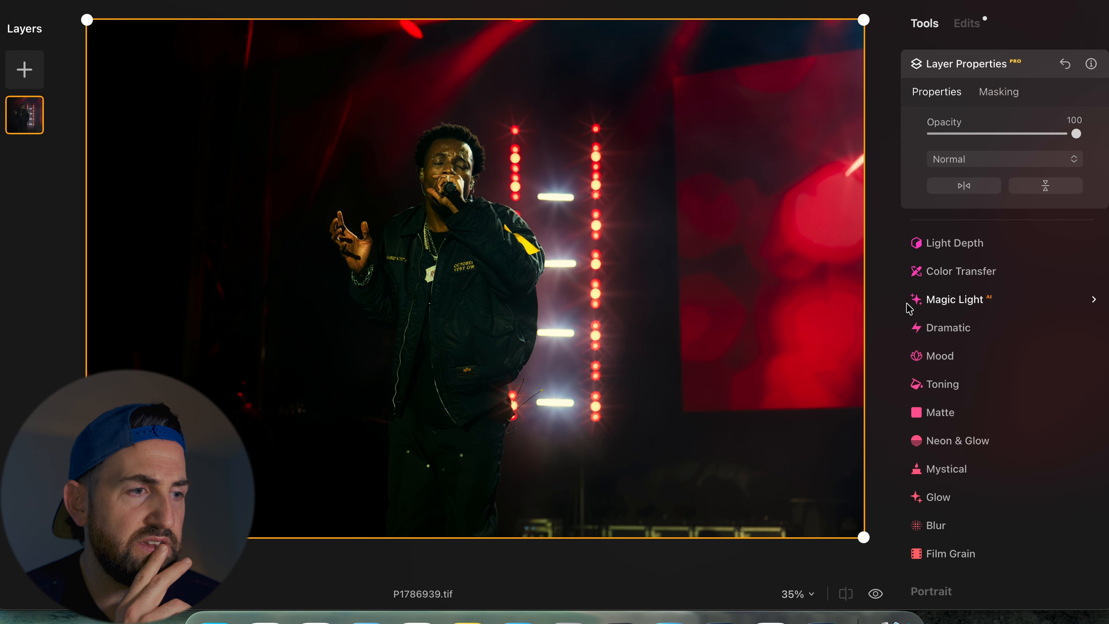
drag(863, 537, 891, 564)
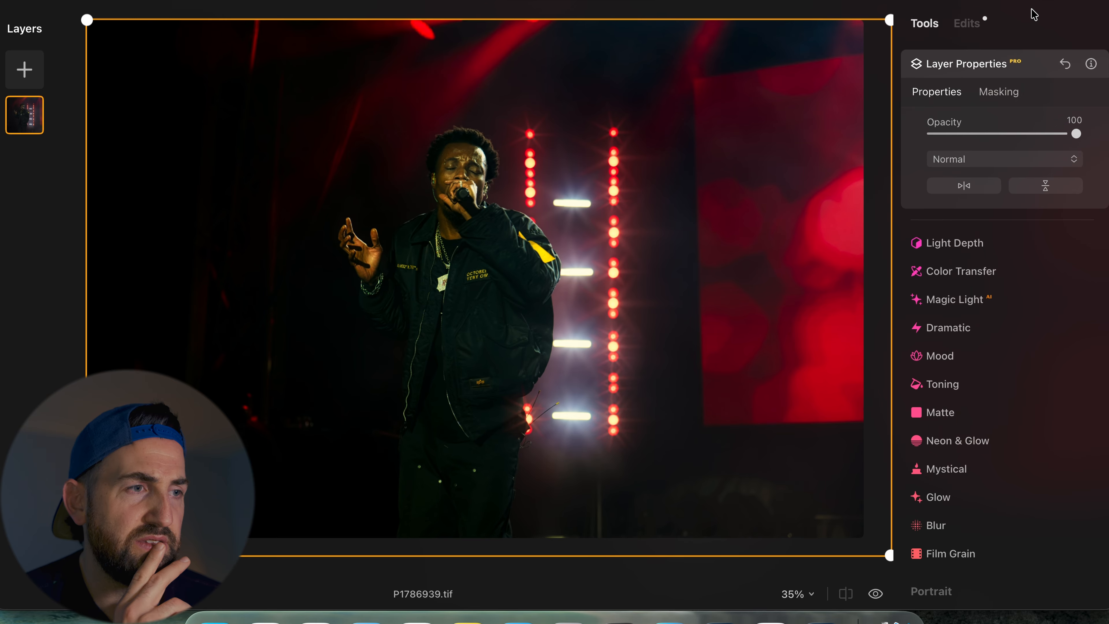
click(959, 69)
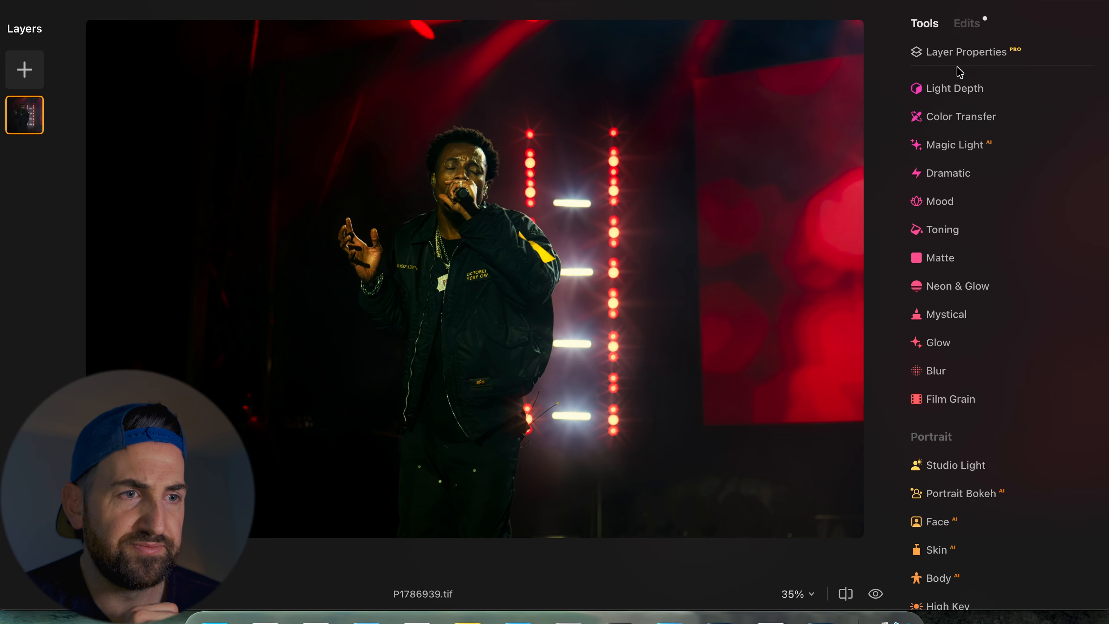
- Toggle between the original and edited versions of the photo
key(backslash)
key(backslash)
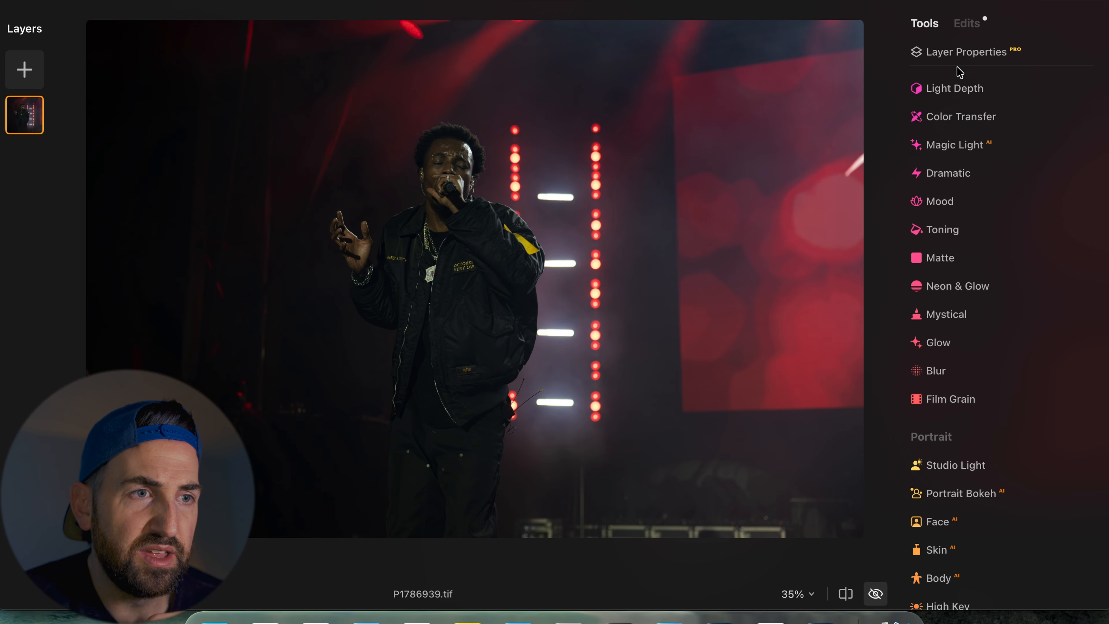
key(backslash)
key(backslash)
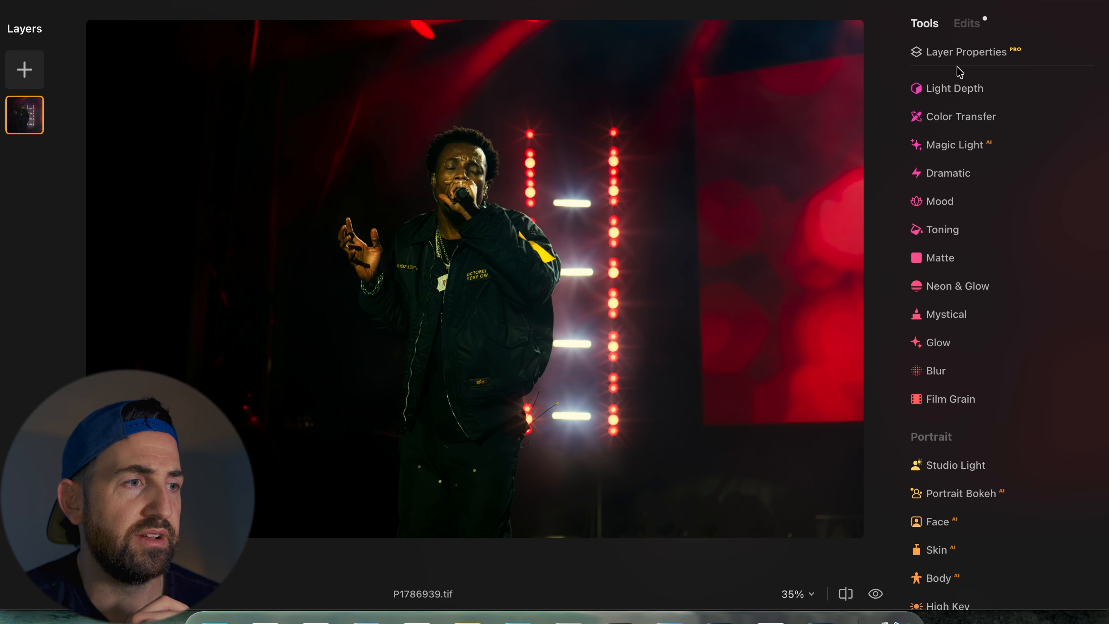
- Mask the Structure tool to the singer with the AI Human mask and set Amount to 12
scroll(966, 163, up, 10)
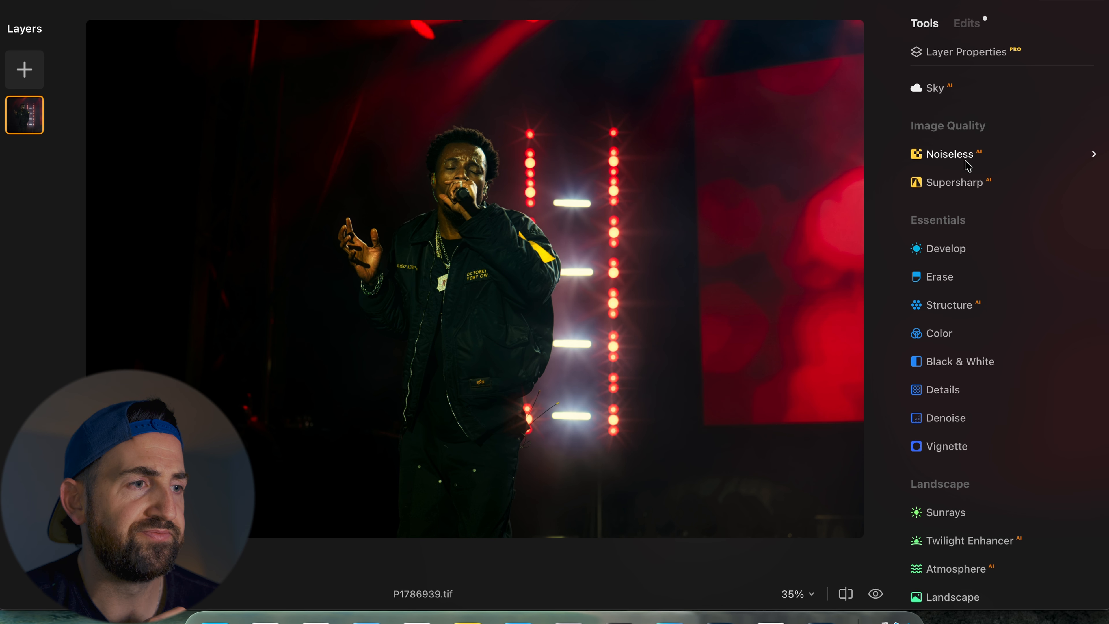
click(962, 307)
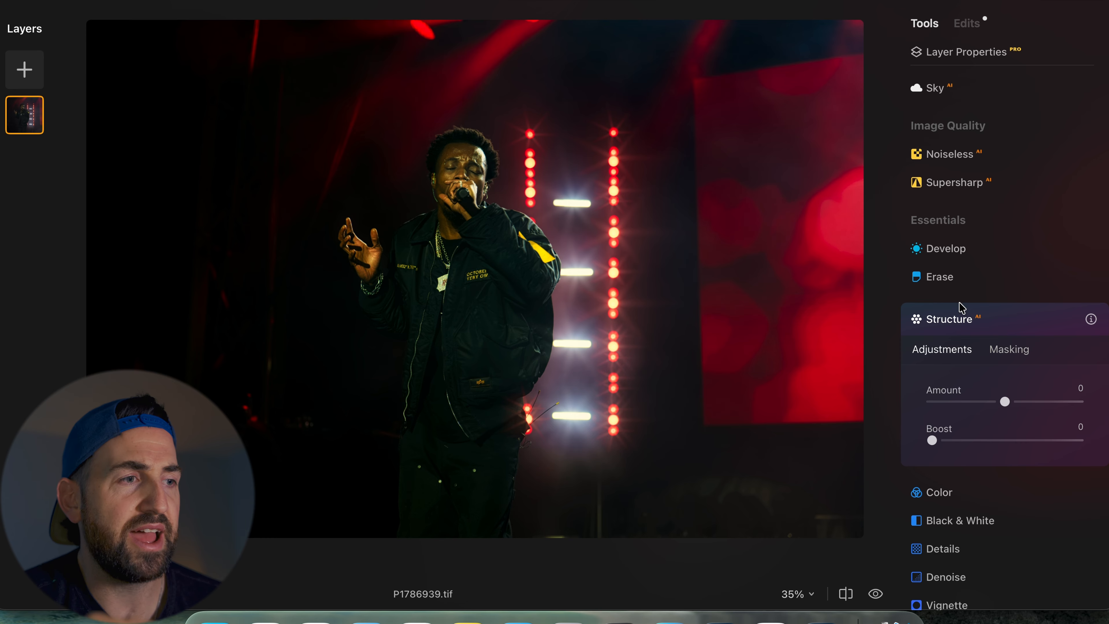
click(1002, 349)
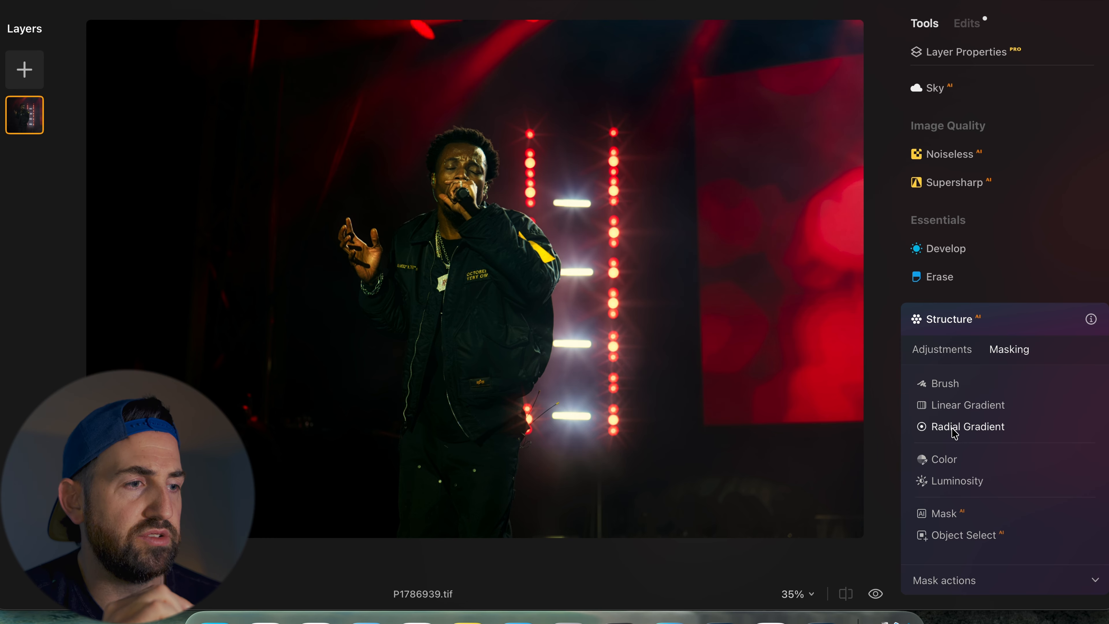
click(943, 513)
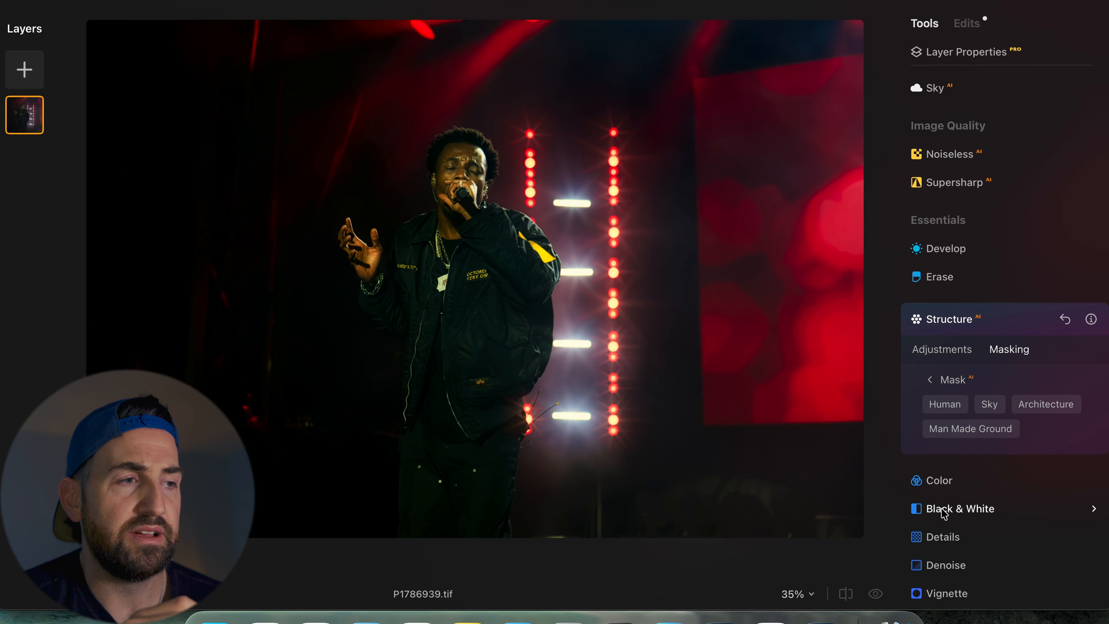
click(944, 404)
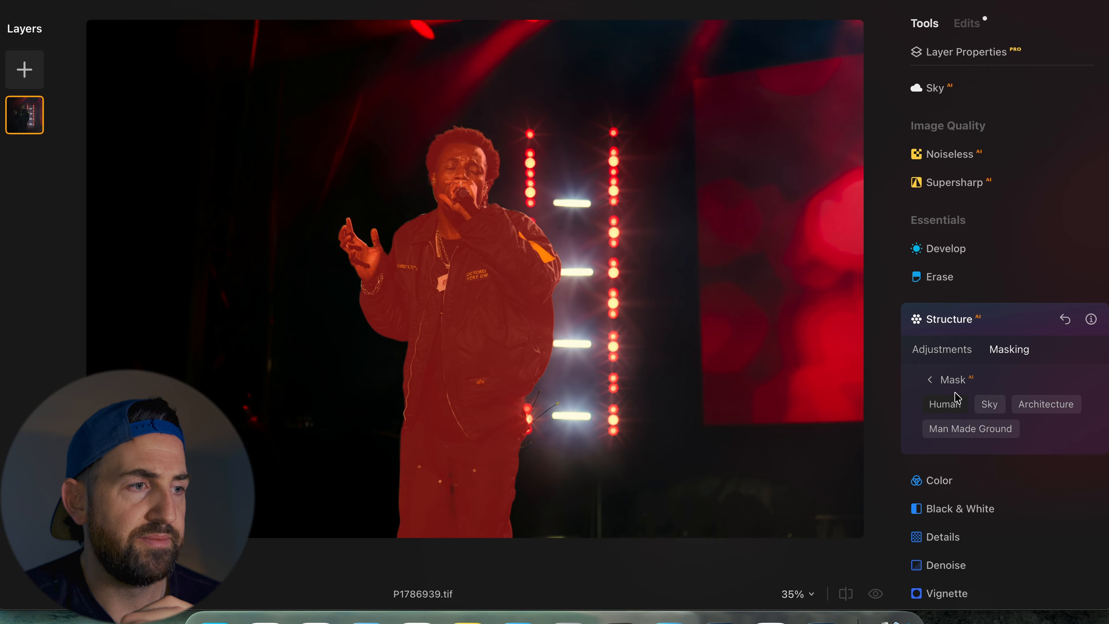
click(945, 354)
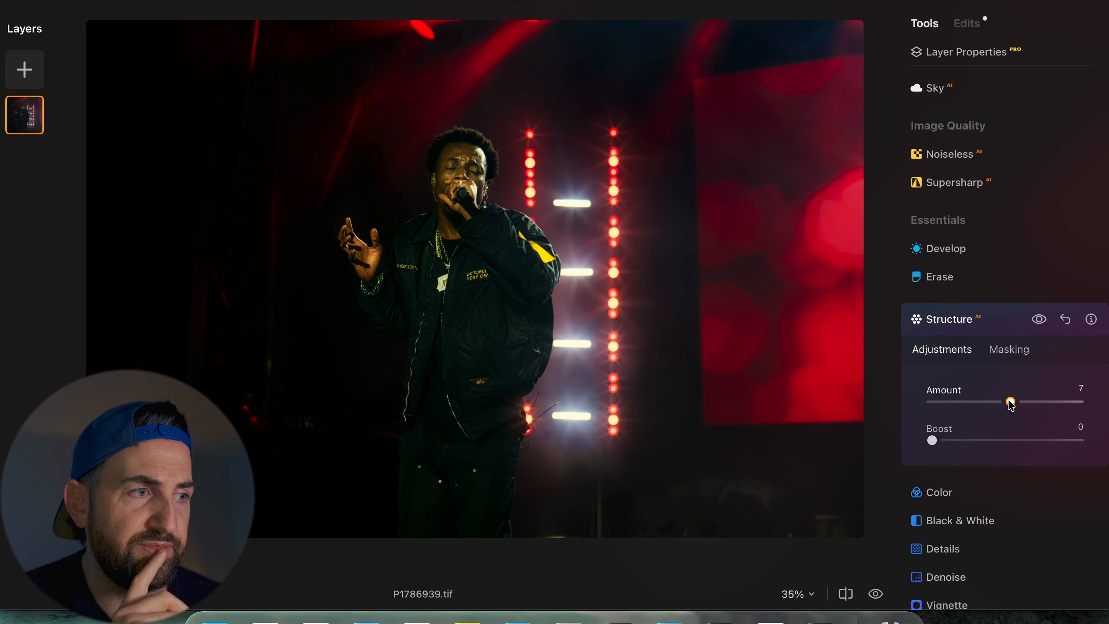
drag(1011, 404, 1014, 404)
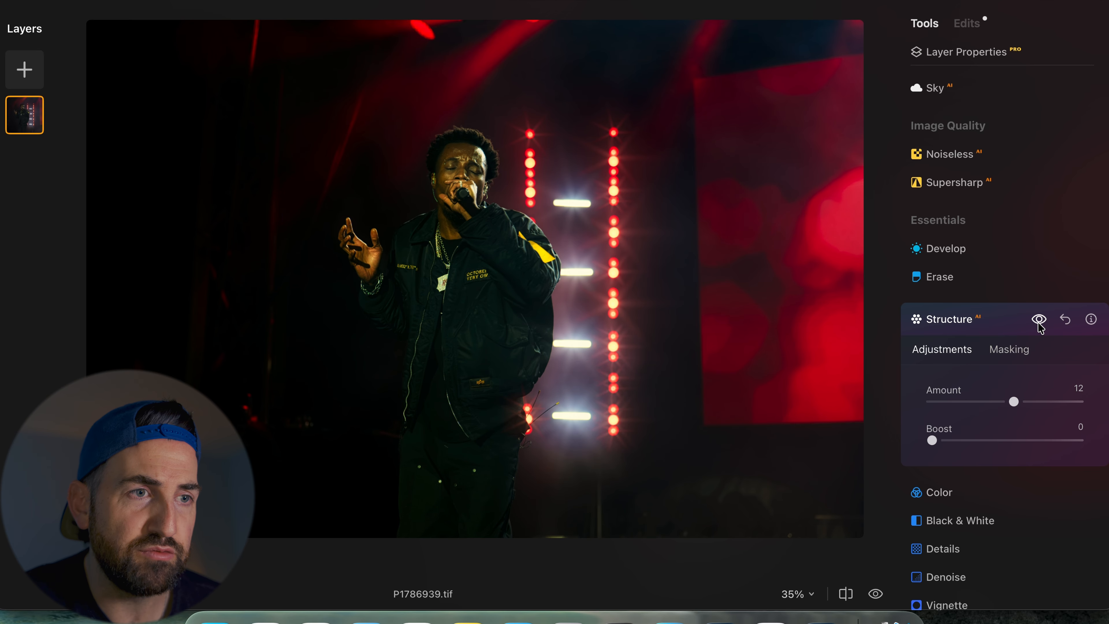
- Set the Structure Boost to 8 on a close-up of the singer, toggling the tool's effect off and on to compare
click(452, 176)
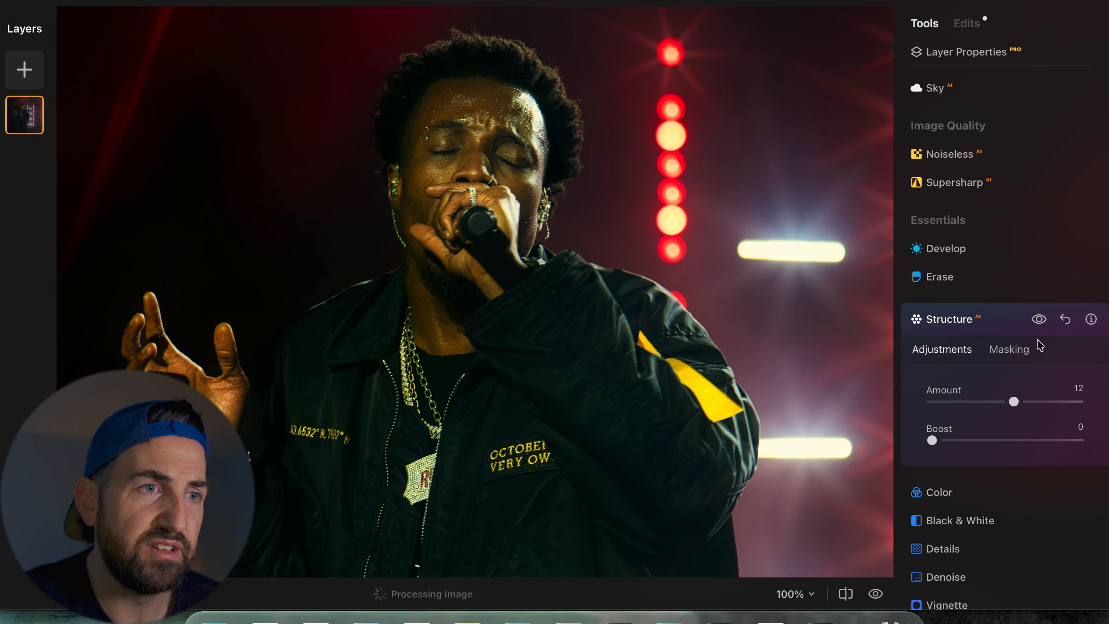
drag(932, 441, 942, 442)
click(1037, 319)
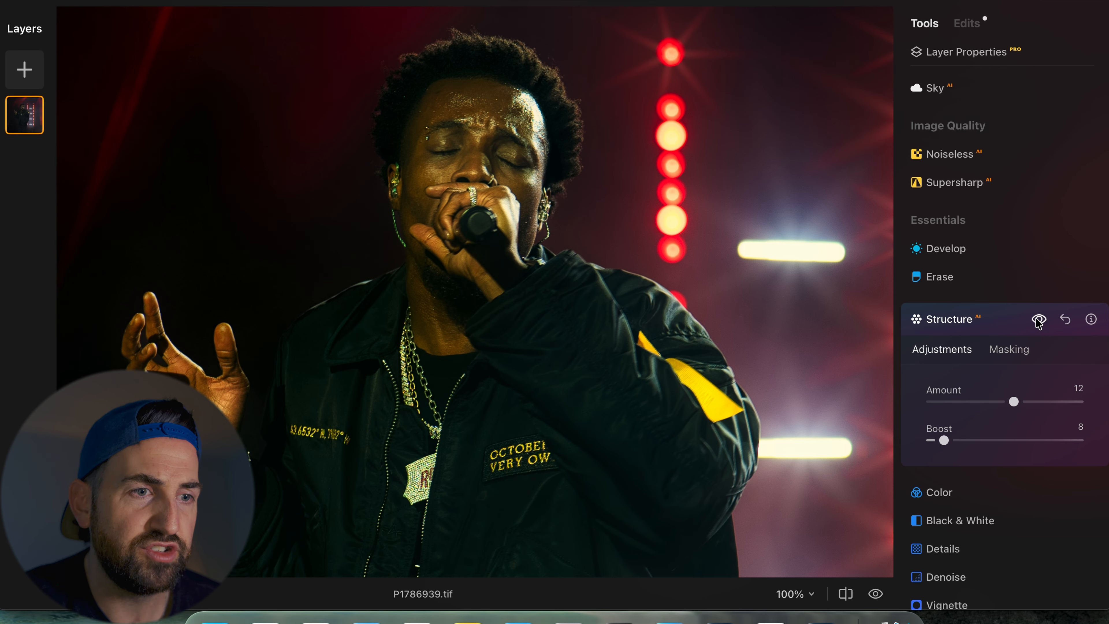
click(1037, 320)
- Raise the Structure Amount to 16, then compare the edited photo with the original
click(521, 280)
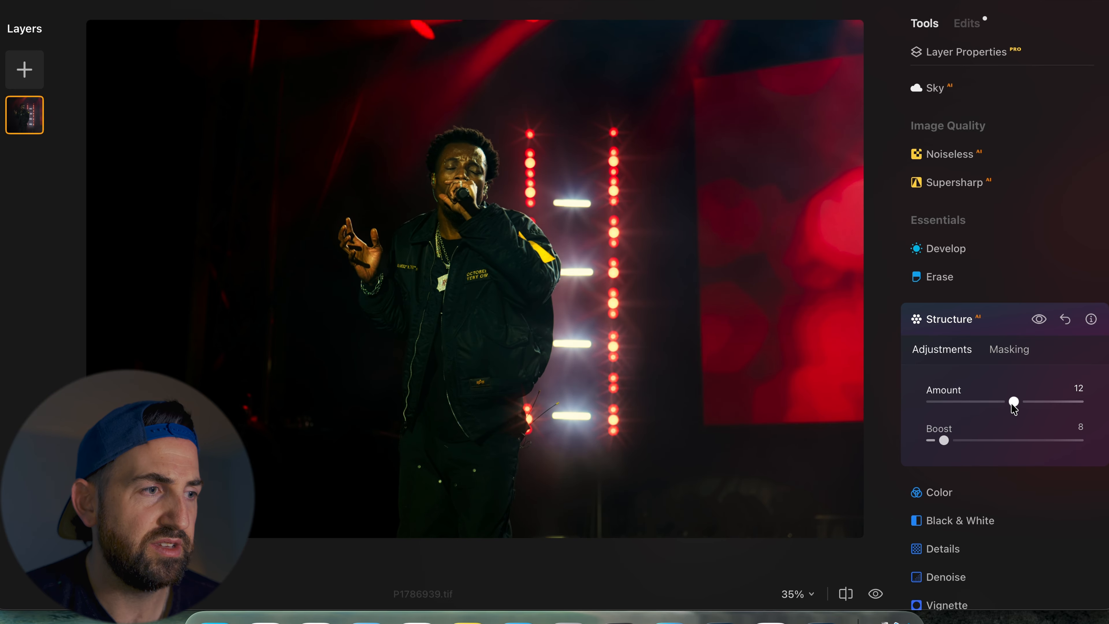
drag(1013, 404, 1017, 404)
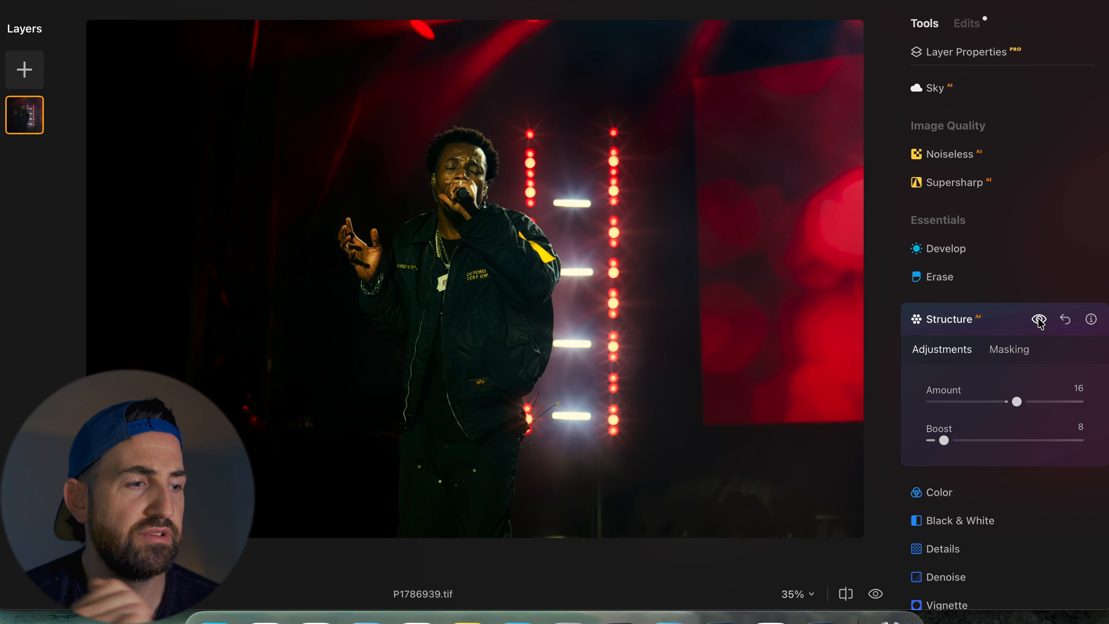
key(backslash)
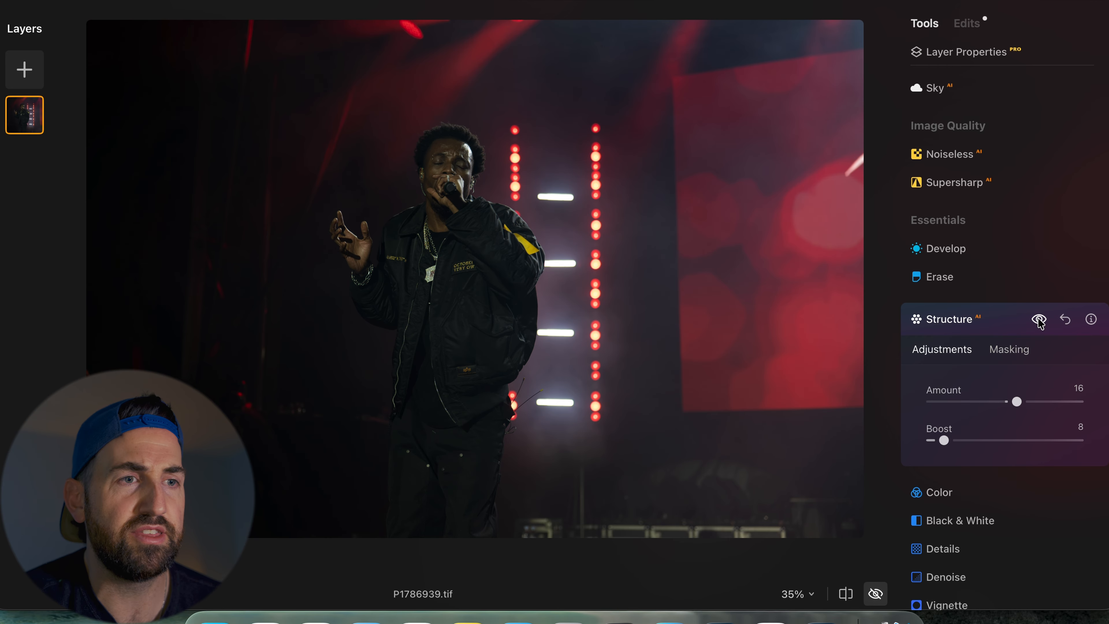
key(backslash)
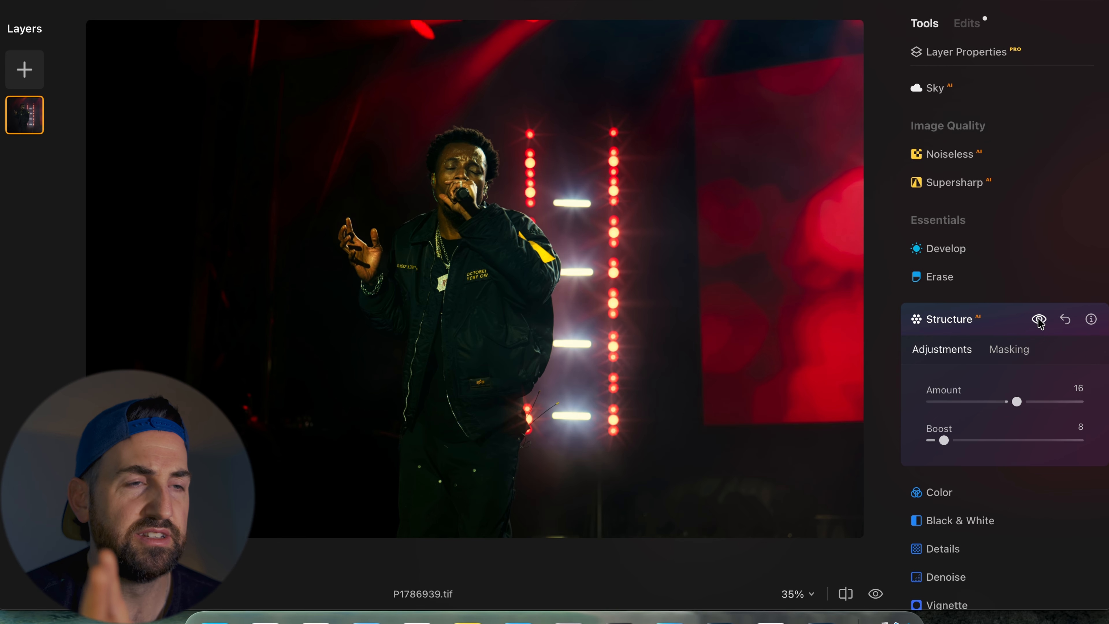